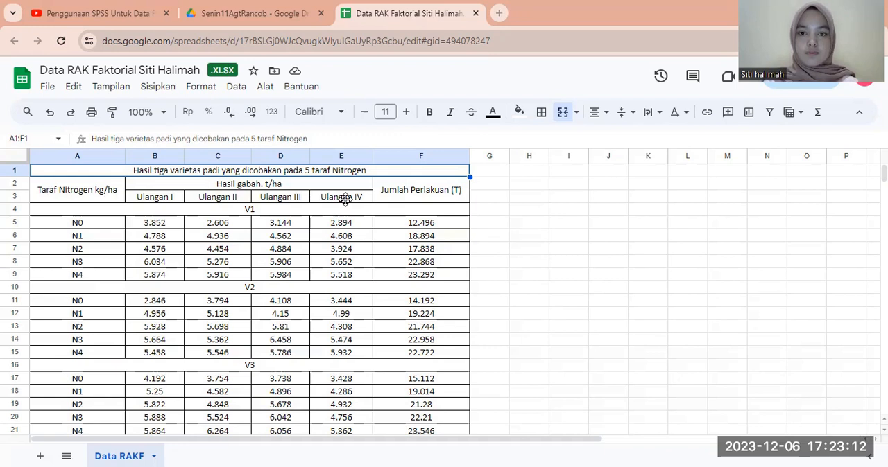
Switch to the SPSS Data Editor and name the first two variables Perlakuan_V and Perlakuan_N.
{"action": "key", "text": "alt+Tab"}
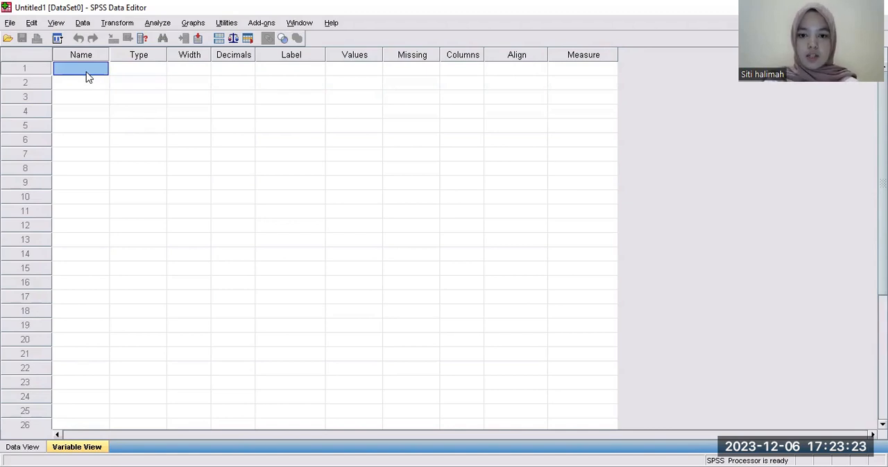
{"action": "type", "text": "Perlakuan"}
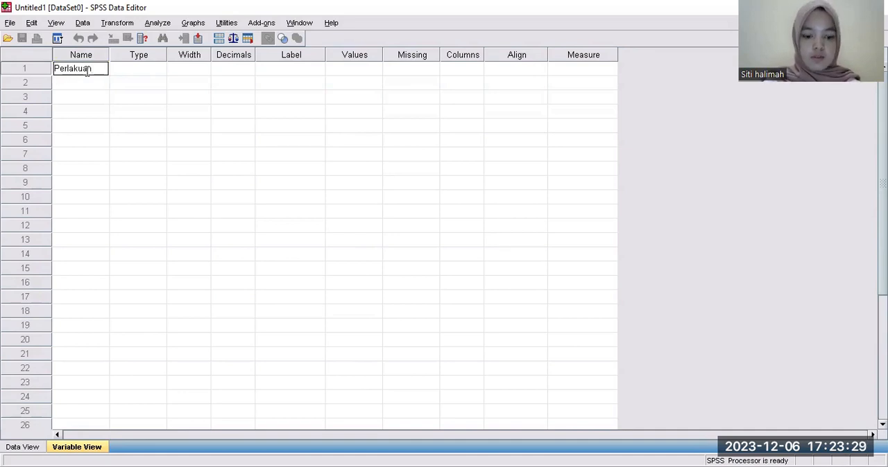
{"action": "type", "text": "_V"}
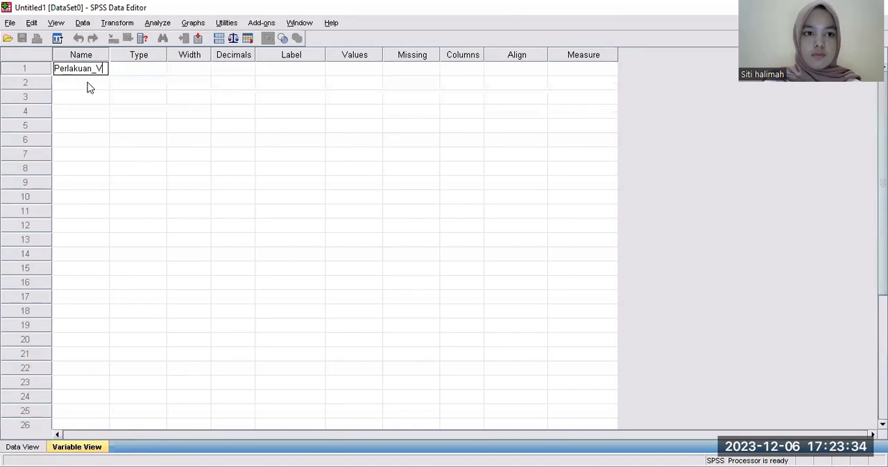
{"action": "left_click", "coordinate": [87, 84]}
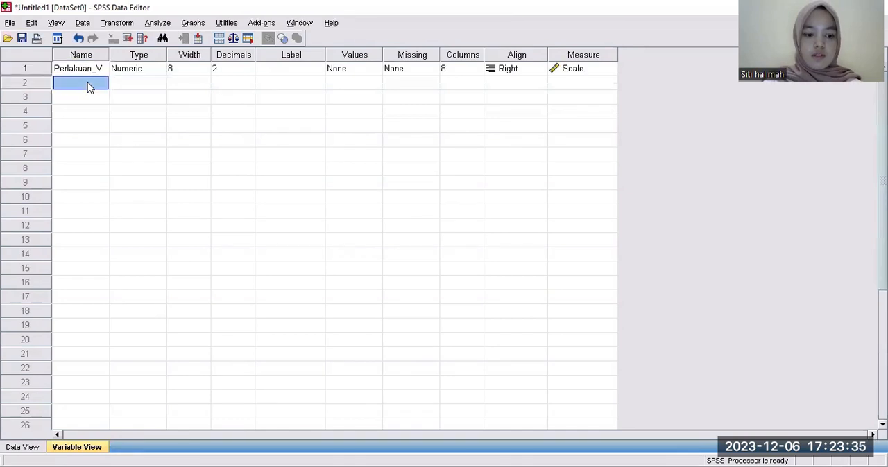
{"action": "type", "text": "p"}
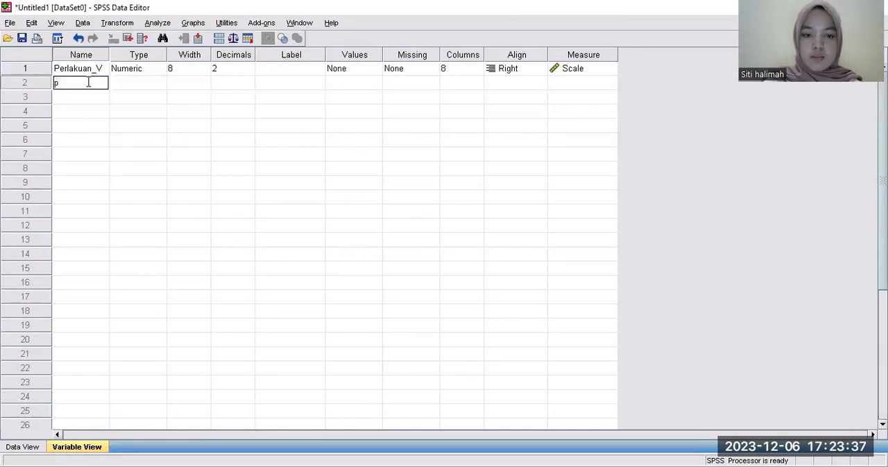
{"action": "type", "text": "erlakuan"}
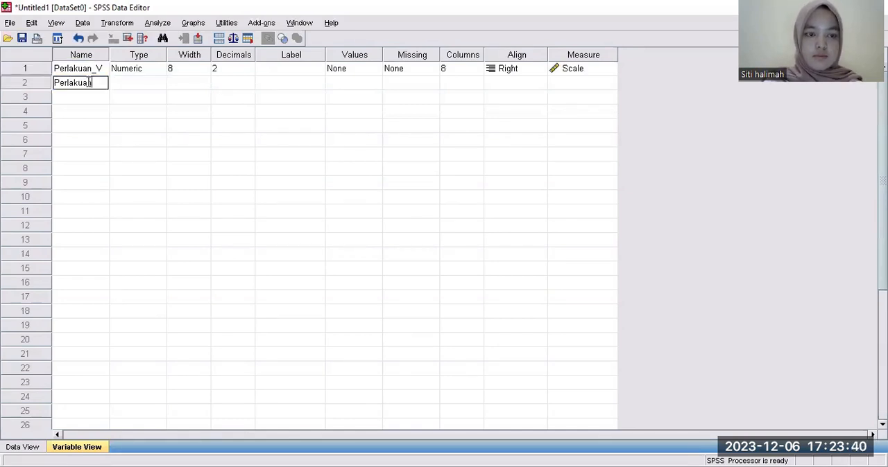
{"action": "type", "text": "_N"}
{"action": "key", "text": "Return"}
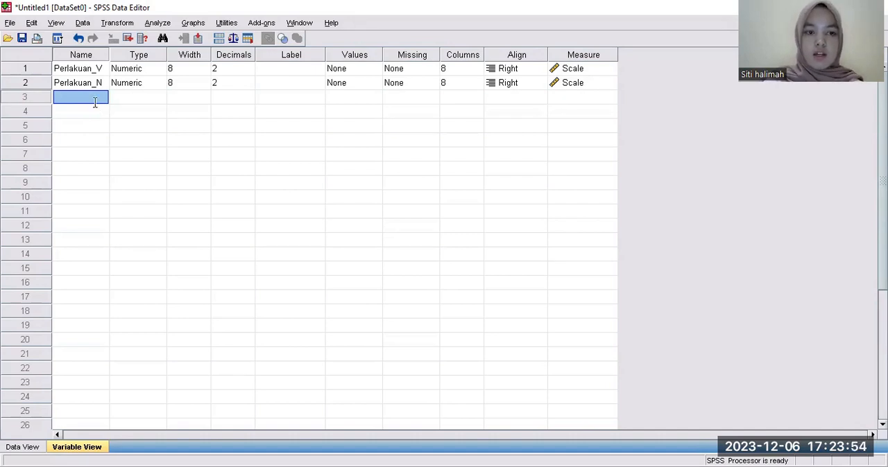
Name the third variable Ulangan_Blok_Kelompok and the fourth variable Hasil.
{"action": "type", "text": "uUalng"}
{"action": "key", "text": "BackSpace"}
{"action": "key", "text": "BackSpace"}
{"action": "key", "text": "BackSpace"}
{"action": "type", "text": "angan"}
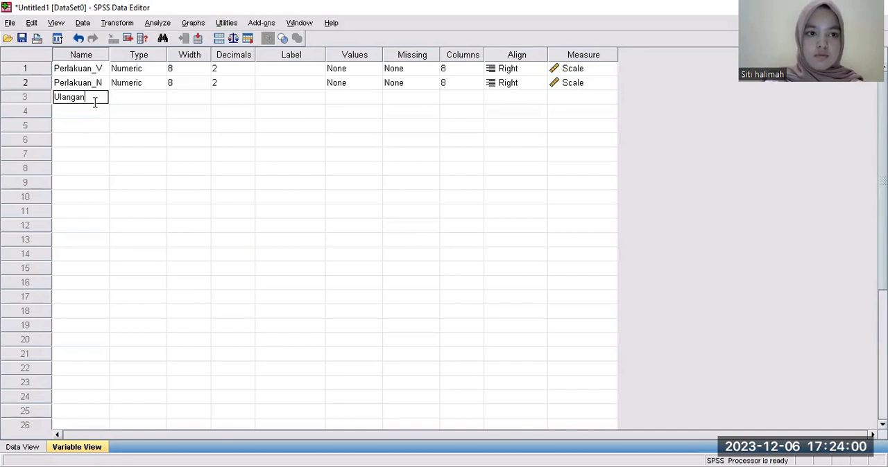
{"action": "type", "text": "_Blo"}
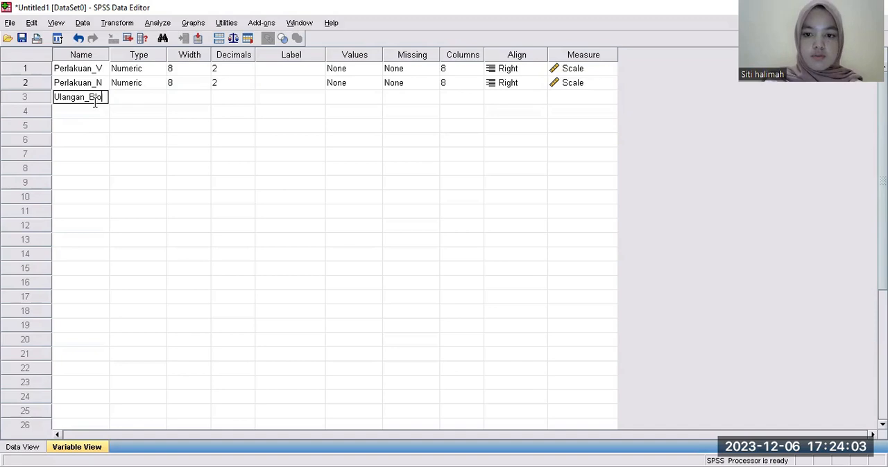
{"action": "type", "text": "k_K"}
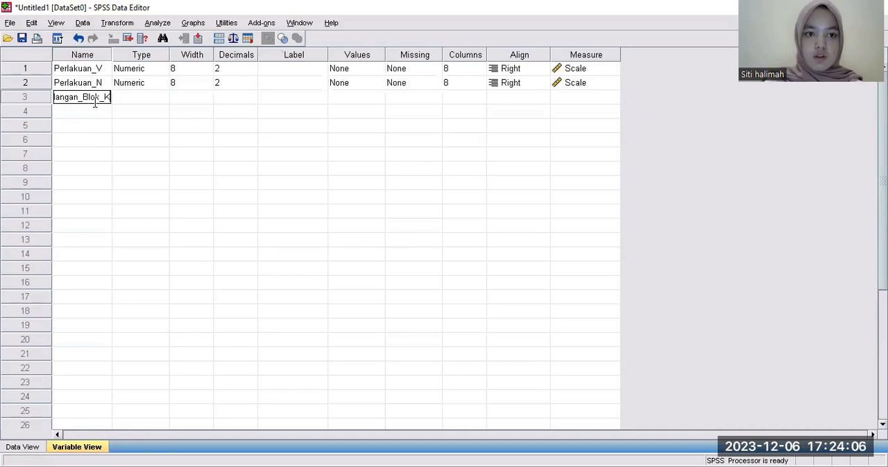
{"action": "type", "text": "elompok"}
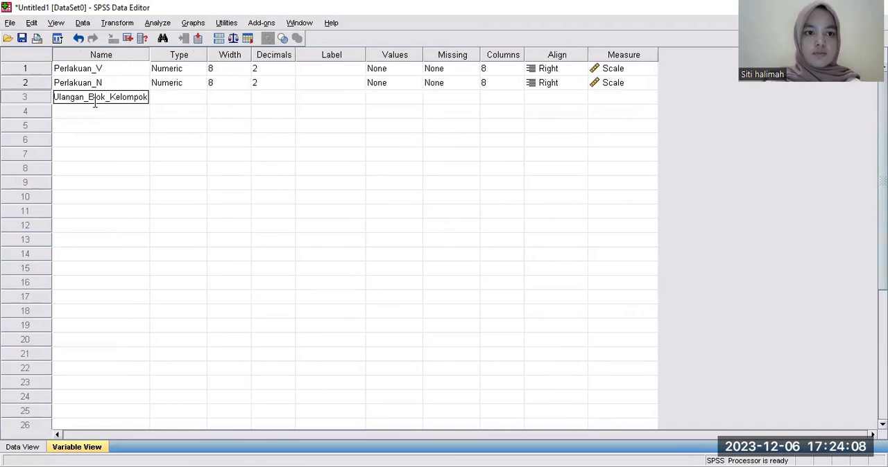
{"action": "left_click", "coordinate": [93, 115]}
{"action": "type", "text": "Hasil"}
Set the decimals of Perlakuan_V, Perlakuan_N and Ulangan_Blok_Kelompok to 0.
{"action": "left_click", "coordinate": [264, 70]}
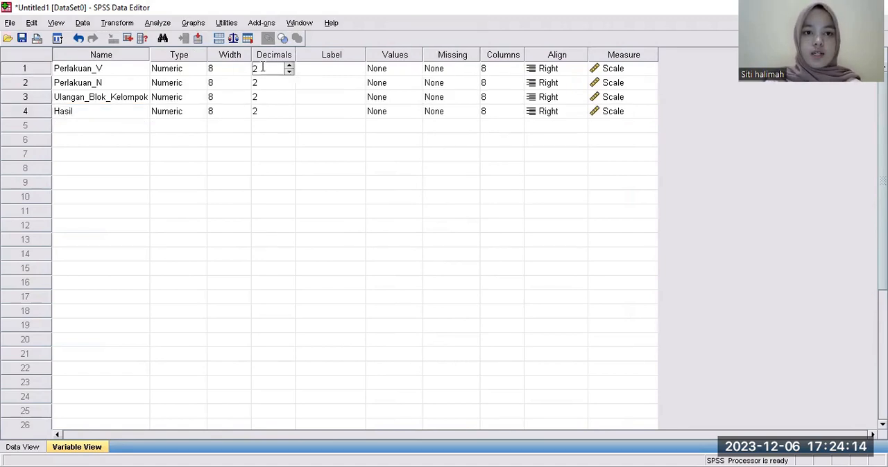
{"action": "left_click", "coordinate": [289, 72]}
{"action": "left_click", "coordinate": [289, 72]}
{"action": "left_click", "coordinate": [271, 82]}
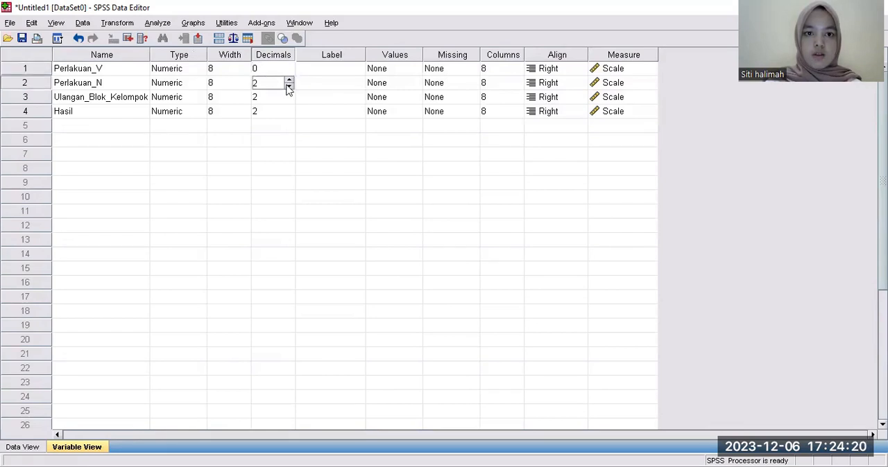
{"action": "left_click", "coordinate": [289, 86]}
{"action": "left_click", "coordinate": [289, 86]}
{"action": "left_click", "coordinate": [275, 99]}
{"action": "left_click", "coordinate": [289, 101]}
{"action": "left_click", "coordinate": [289, 102]}
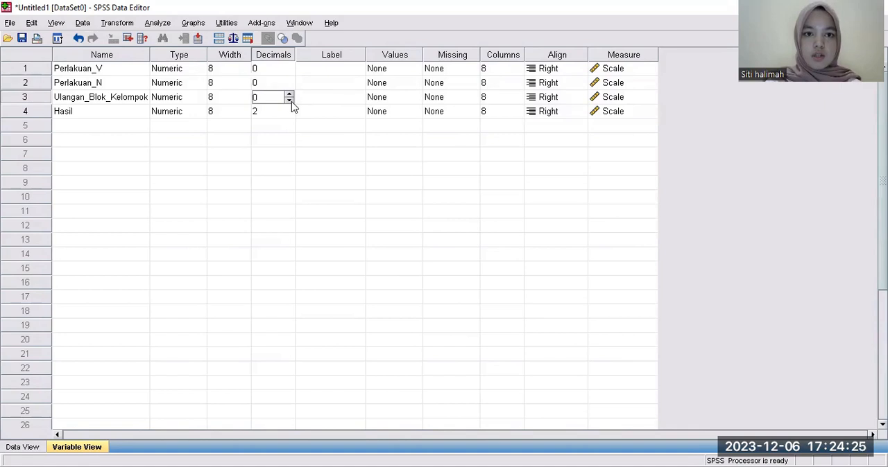
Check the yield data in the Google Sheets table, and set the decimals of Hasil to 3 in SPSS.
{"action": "left_click", "coordinate": [274, 114]}
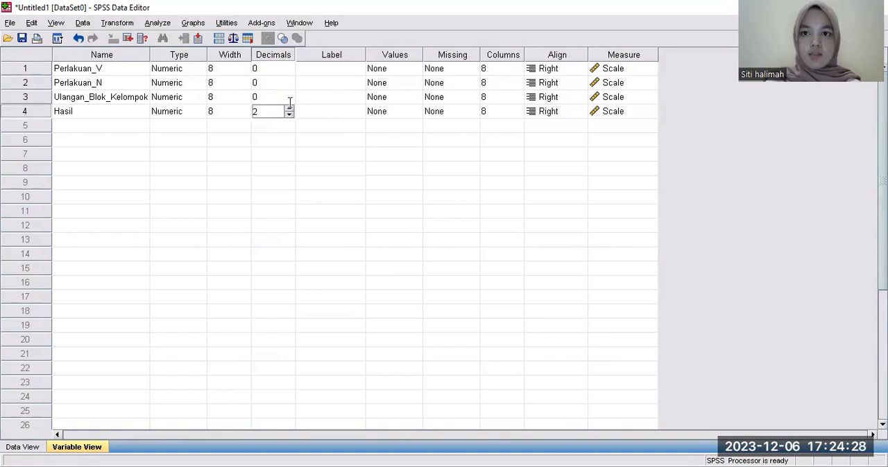
{"action": "key", "text": "alt+Tab"}
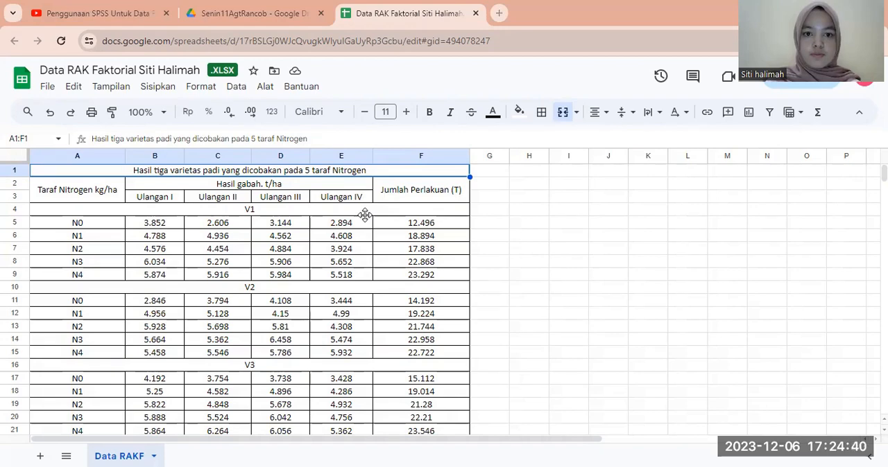
{"action": "key", "text": "alt+Tab"}
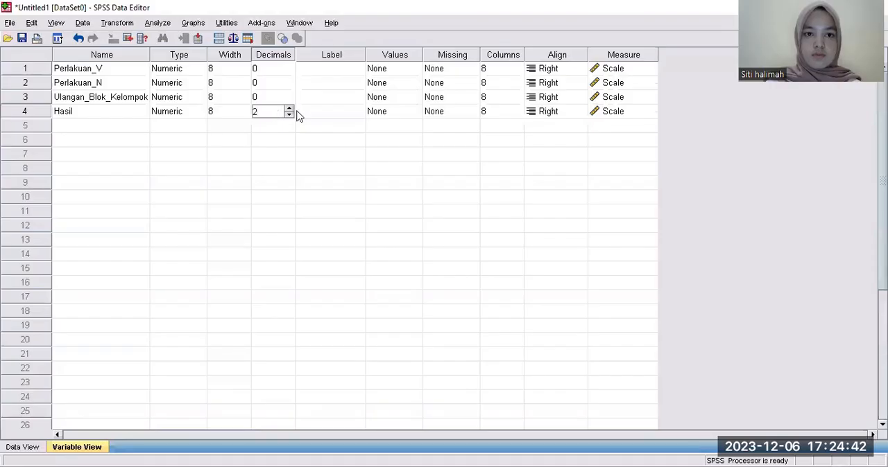
{"action": "left_click", "coordinate": [290, 108]}
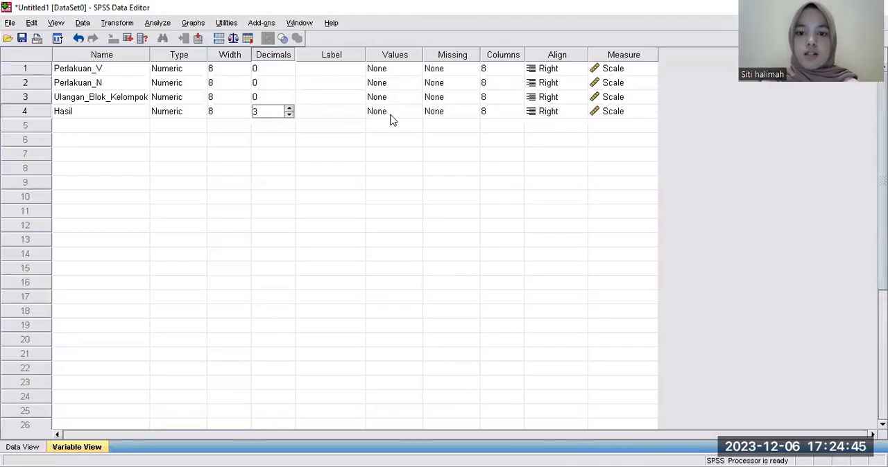
Enter "Variestas Padi" as the label of Perlakuan_V.
{"action": "left_click", "coordinate": [345, 68]}
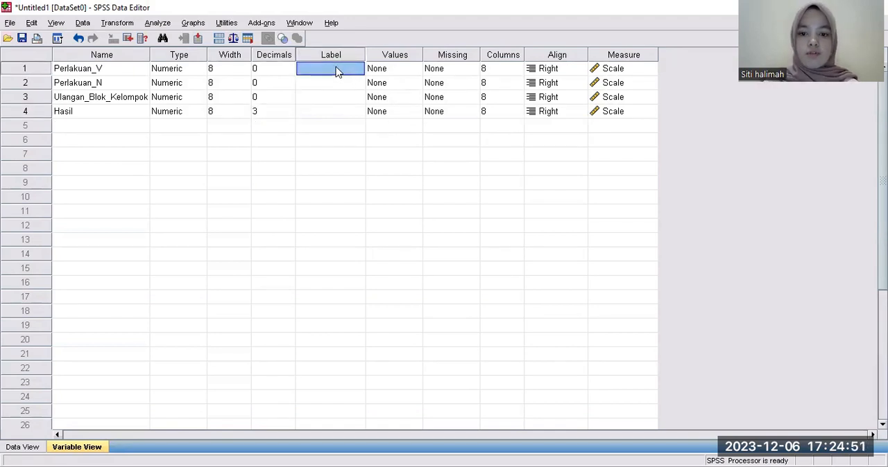
{"action": "type", "text": "V"}
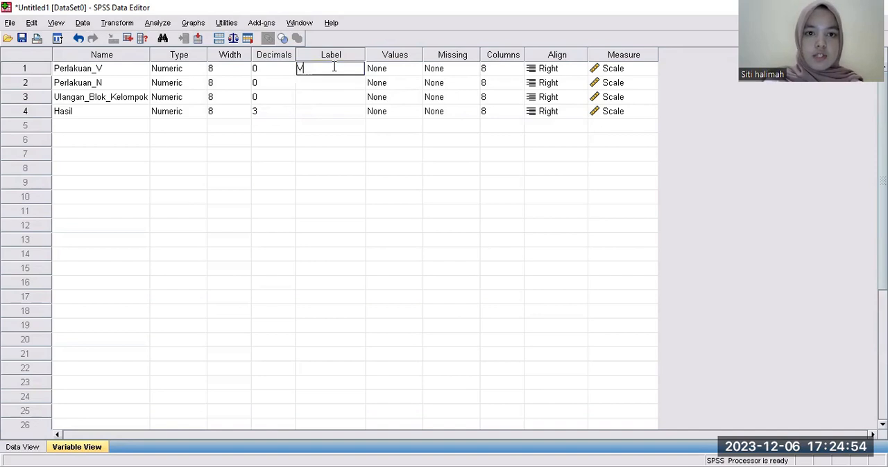
{"action": "type", "text": "ariestas Padi"}
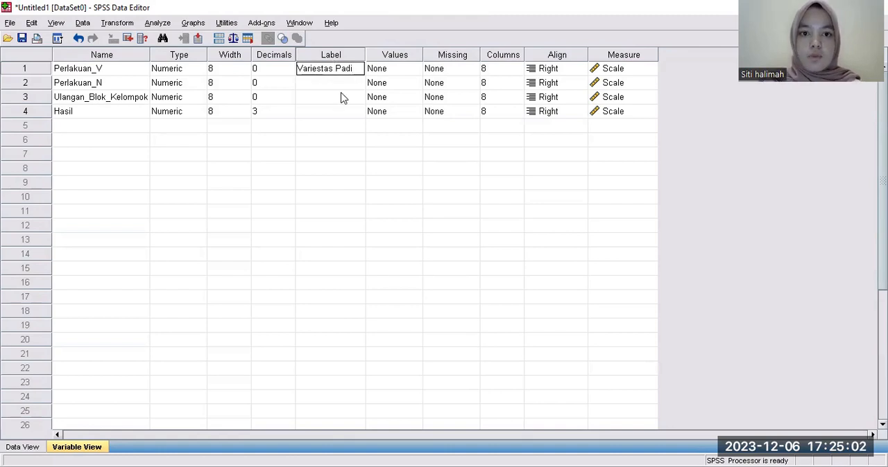
Enter "Taraf Nitrogen (kg/ha)" as the label of Perlakuan_N.
{"action": "left_click", "coordinate": [339, 88]}
{"action": "type", "text": "T"}
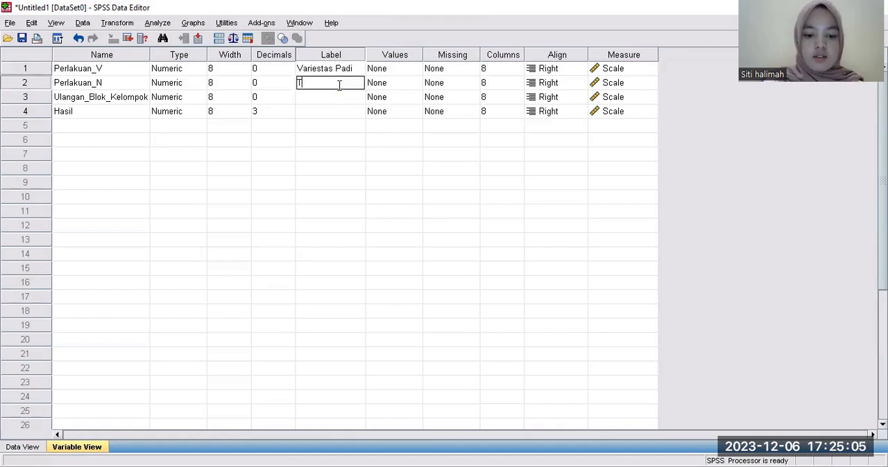
{"action": "type", "text": "araf Nit"}
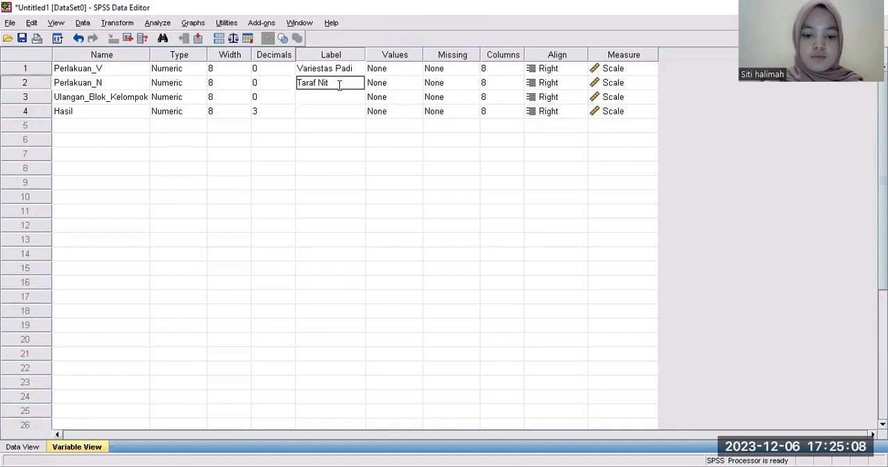
{"action": "type", "text": "rogen (kg"}
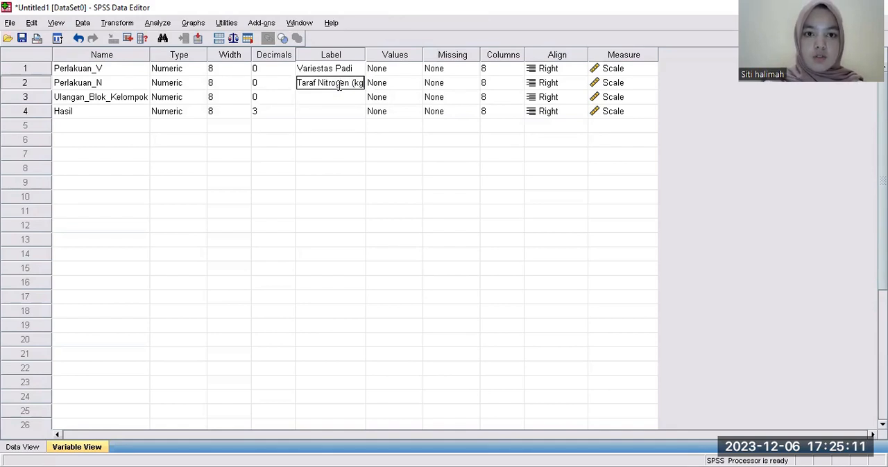
{"action": "type", "text": "?"}
{"action": "key", "text": "BackSpace"}
{"action": "type", "text": "/ha)"}
Enter "Hasil Gabah (ton/ha)" as the label of Hasil, leaving the Ulangan_Blok_Kelompok label empty.
{"action": "left_click", "coordinate": [340, 99]}
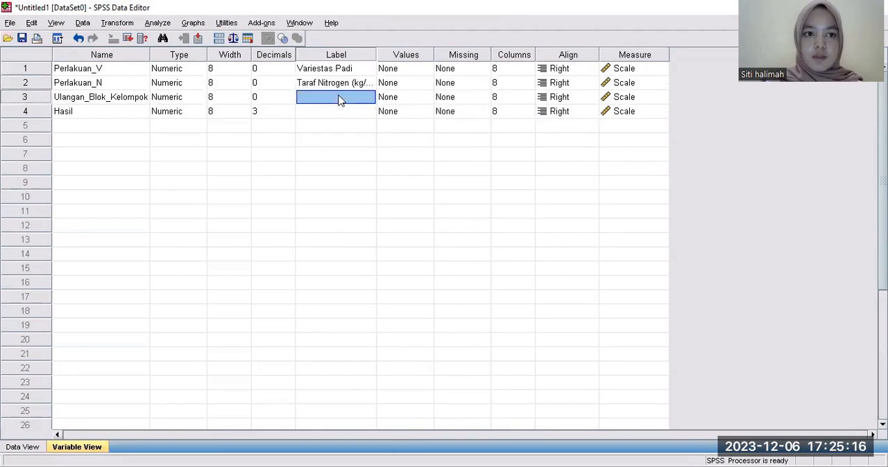
{"action": "left_click", "coordinate": [337, 115]}
{"action": "type", "text": "Hasil Ga"}
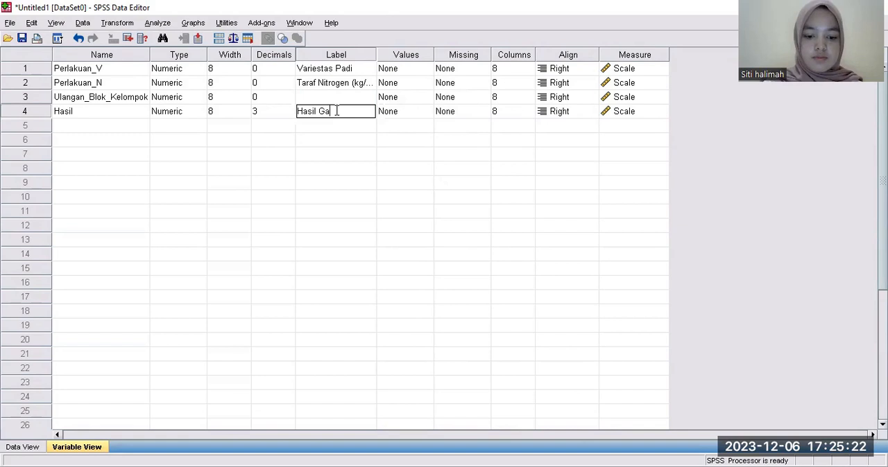
{"action": "type", "text": "bah (ton/ha)"}
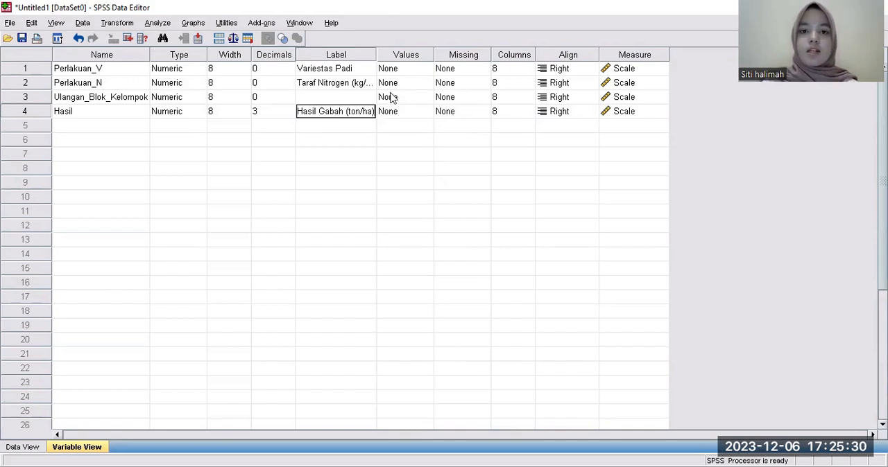
Check the variety groups in the spreadsheet and add the value label 1 = "V1" to Perlakuan_V.
{"action": "left_click", "coordinate": [419, 71]}
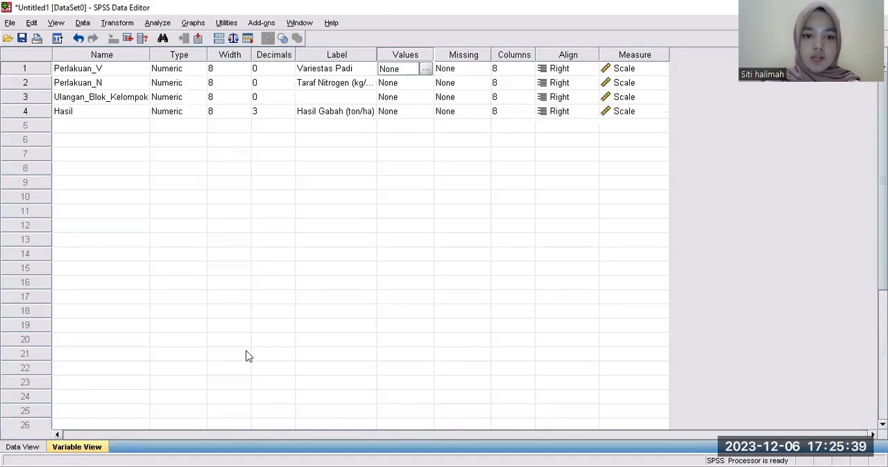
{"action": "key", "text": "alt+Tab"}
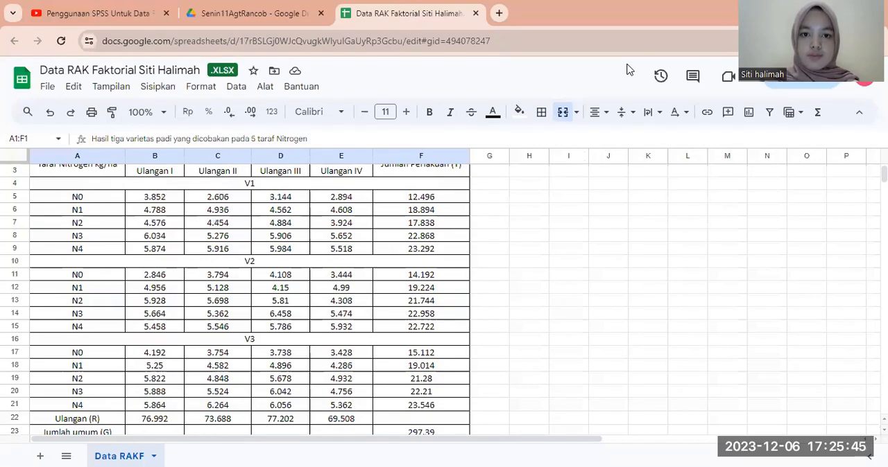
{"action": "key", "text": "alt+Tab"}
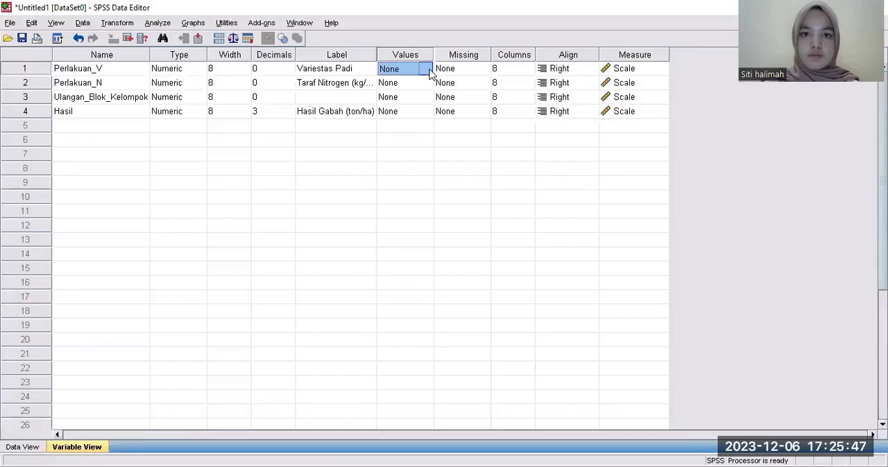
{"action": "left_click", "coordinate": [426, 69]}
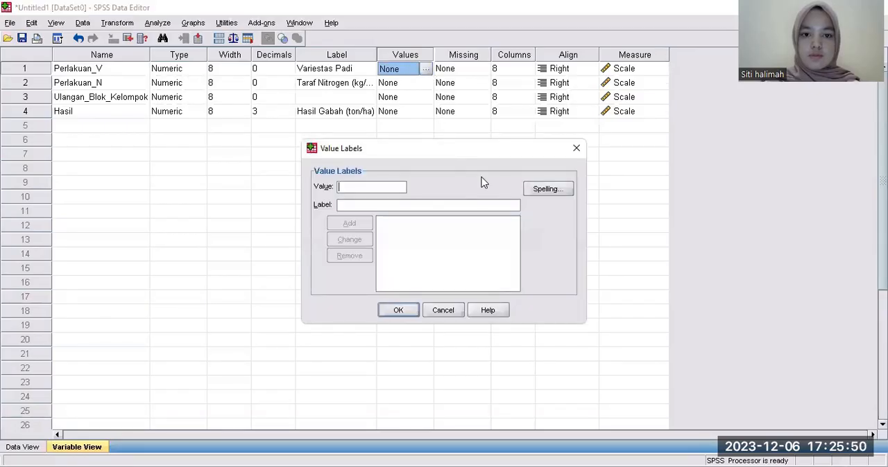
{"action": "type", "text": "1"}
{"action": "left_click", "coordinate": [348, 202]}
{"action": "type", "text": "V"}
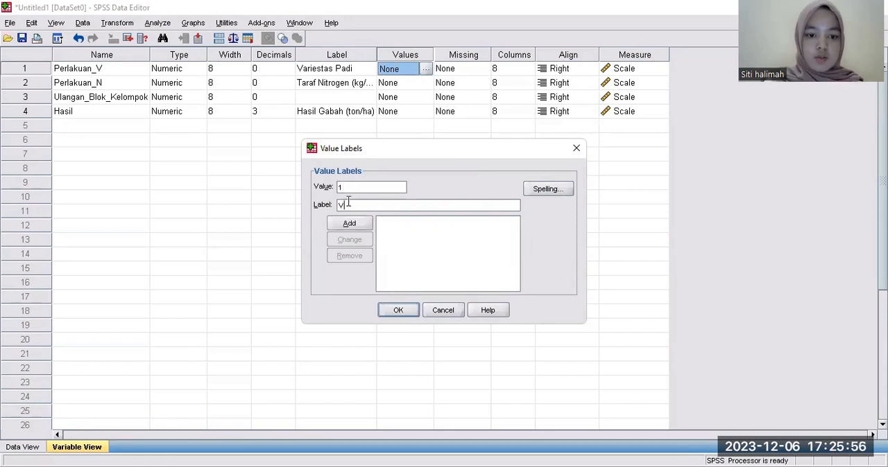
{"action": "left_click", "coordinate": [349, 223]}
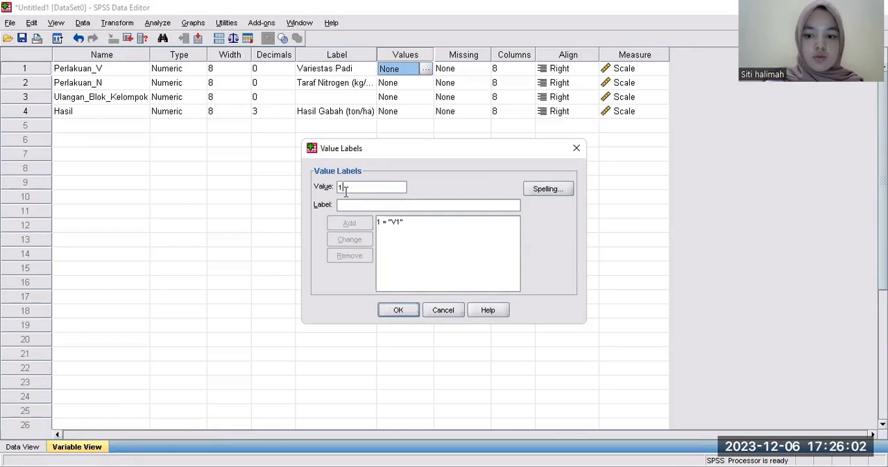
Add the value labels 2 = "V2" and 3 = "V3" to Perlakuan_V.
{"action": "type", "text": "2"}
{"action": "left_click", "coordinate": [349, 203]}
{"action": "type", "text": "v"}
{"action": "key", "text": "BackSpace"}
{"action": "key", "text": "Caps_Lock"}
{"action": "type", "text": "V2"}
{"action": "left_click", "coordinate": [354, 223]}
{"action": "left_click", "coordinate": [354, 205]}
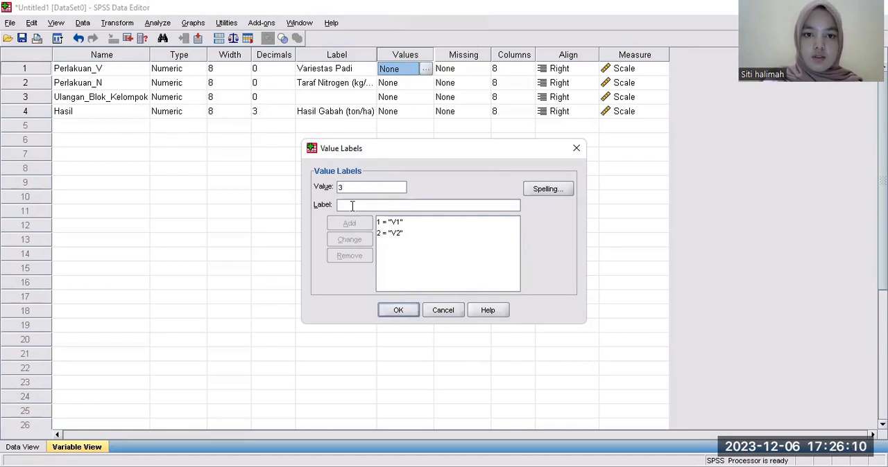
{"action": "type", "text": "V3"}
{"action": "left_click", "coordinate": [354, 221]}
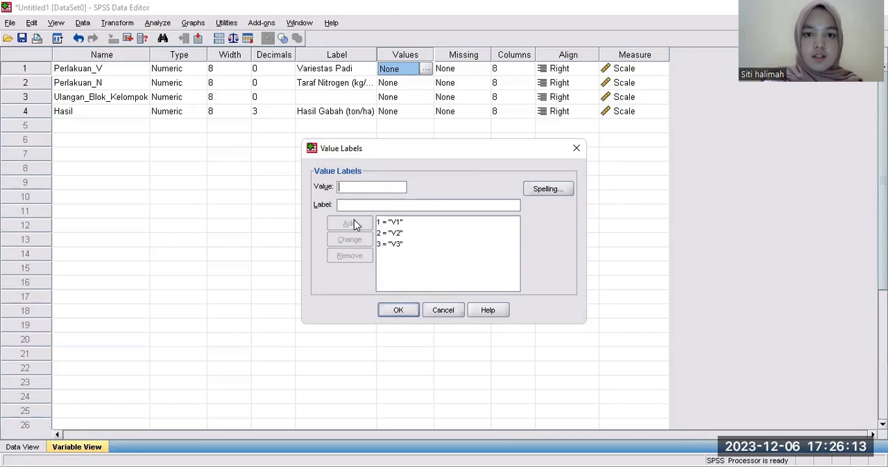
Confirm the Perlakuan_V value labels, then add the value label 0 = "N0" to Perlakuan_N based on the spreadsheet's nitrogen levels.
{"action": "key", "text": "Return"}
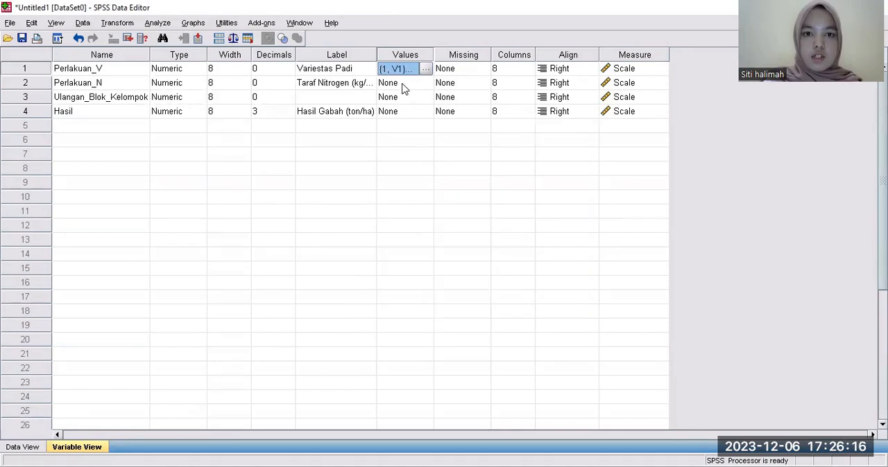
{"action": "left_click", "coordinate": [402, 84]}
{"action": "left_click", "coordinate": [426, 83]}
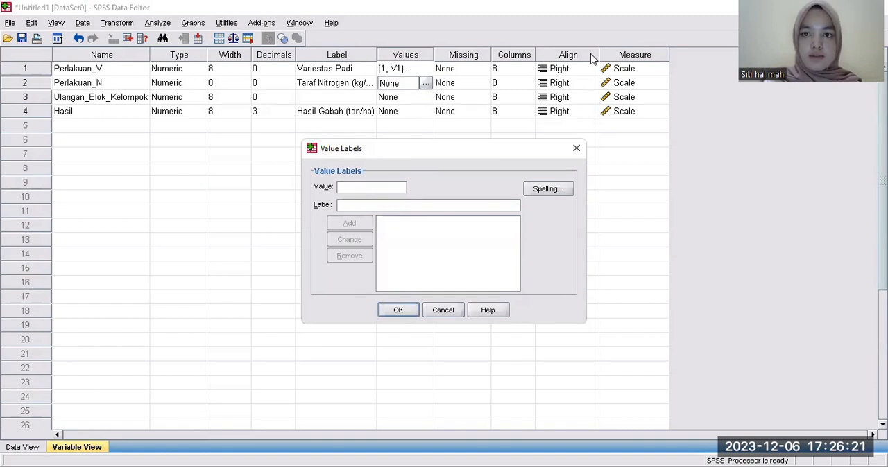
{"action": "key", "text": "alt+Tab"}
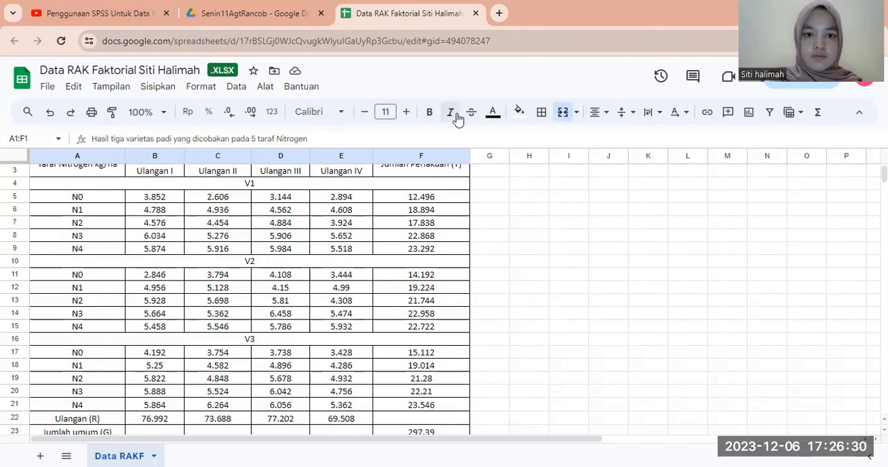
{"action": "key", "text": "alt+Tab"}
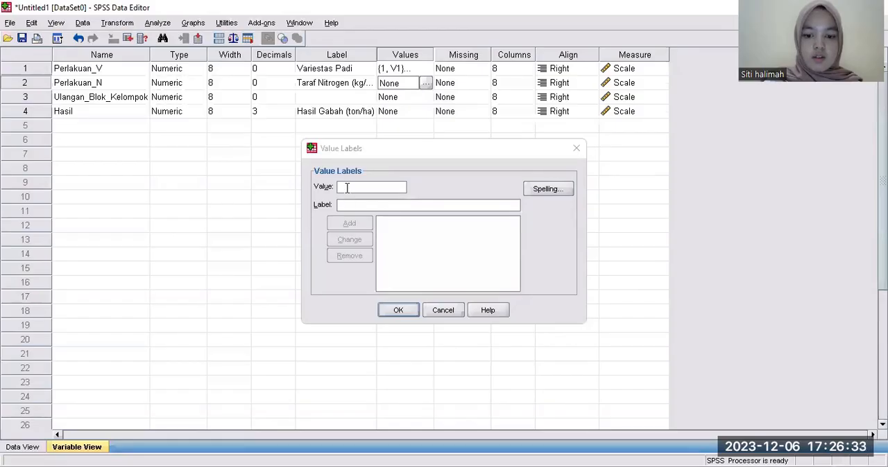
{"action": "left_click", "coordinate": [346, 187]}
{"action": "type", "text": "0"}
{"action": "left_click", "coordinate": [349, 203]}
{"action": "type", "text": "N0"}
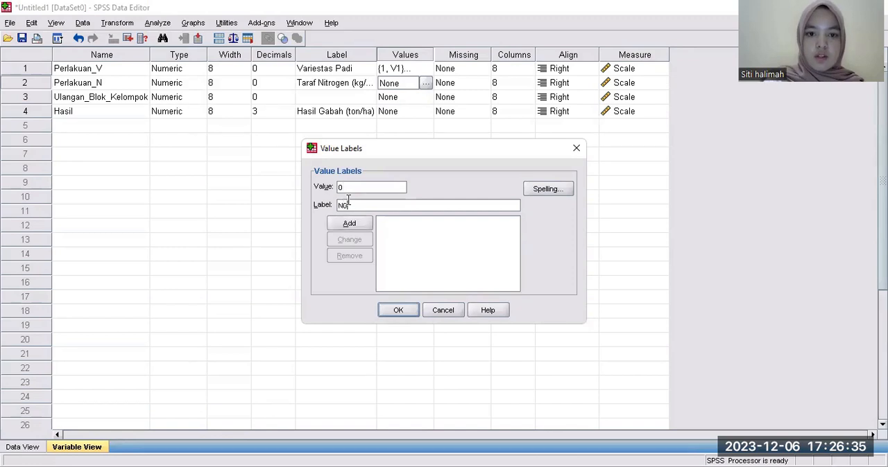
{"action": "left_click", "coordinate": [350, 224]}
Add the value labels 1 = "N1" and 2 = "N2" to Perlakuan_N.
{"action": "type", "text": "1"}
{"action": "left_click", "coordinate": [348, 205]}
{"action": "type", "text": "N1"}
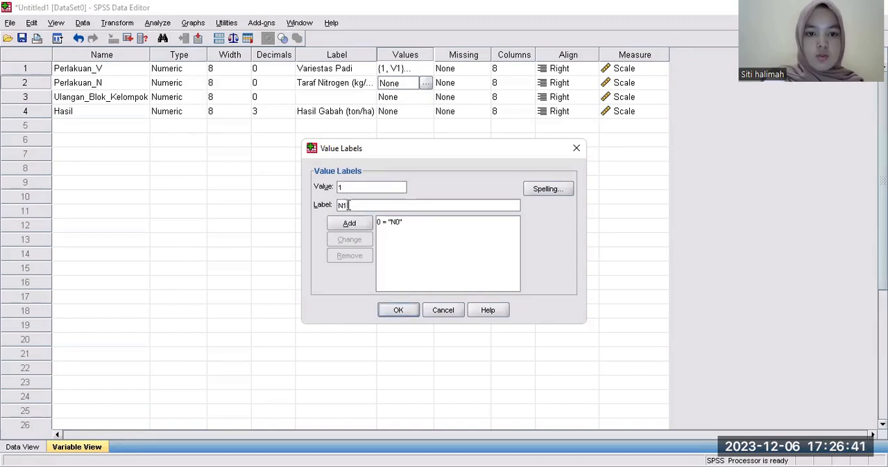
{"action": "left_click", "coordinate": [349, 223]}
{"action": "type", "text": "2"}
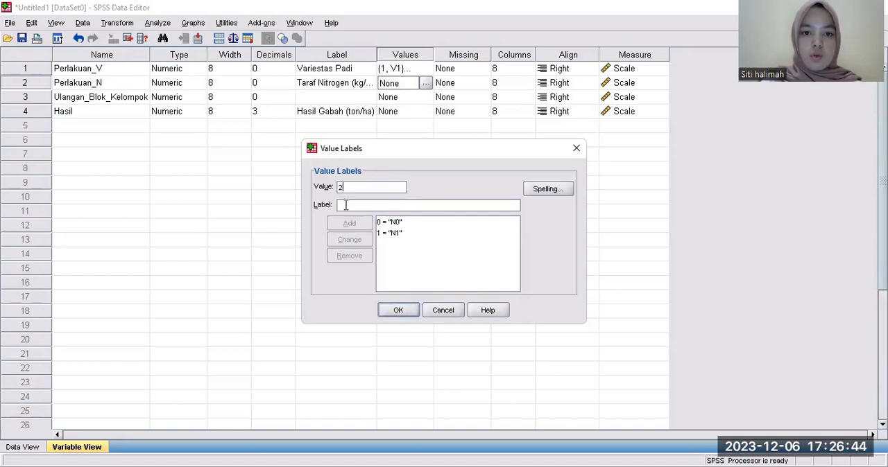
{"action": "type", "text": " = \"N2"}
{"action": "left_click", "coordinate": [351, 224]}
Add the value labels 3 = "N3" and 4 = "N4" to Perlakuan_N and apply the set.
{"action": "type", "text": "3"}
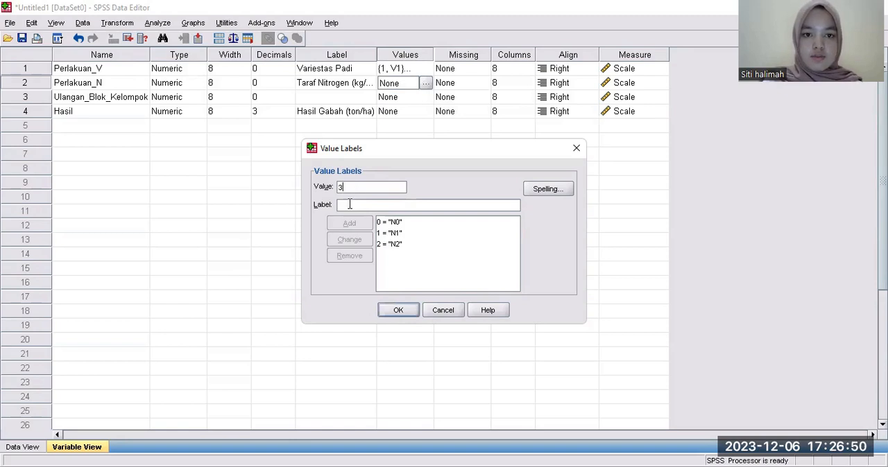
{"action": "type", "text": " = \"N3"}
{"action": "left_click", "coordinate": [351, 223]}
{"action": "type", "text": "4 = \""}
{"action": "type", "text": "N4"}
{"action": "left_click", "coordinate": [349, 223]}
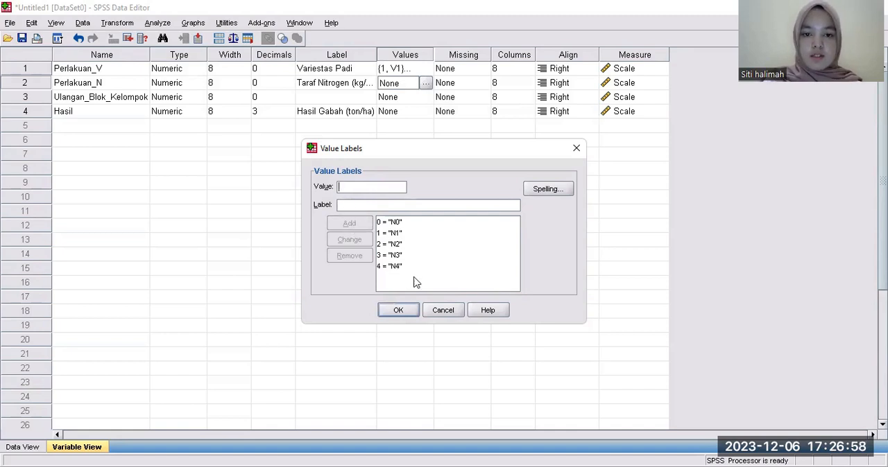
{"action": "left_click", "coordinate": [402, 317]}
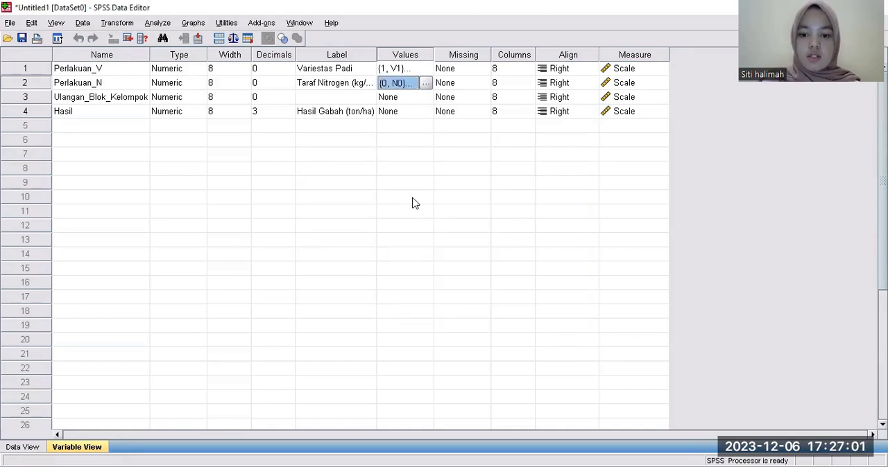
Add the value label 1 = "Ulangan I" to Ulangan_Blok_Kelompok.
{"action": "left_click", "coordinate": [409, 97]}
{"action": "left_click", "coordinate": [425, 98]}
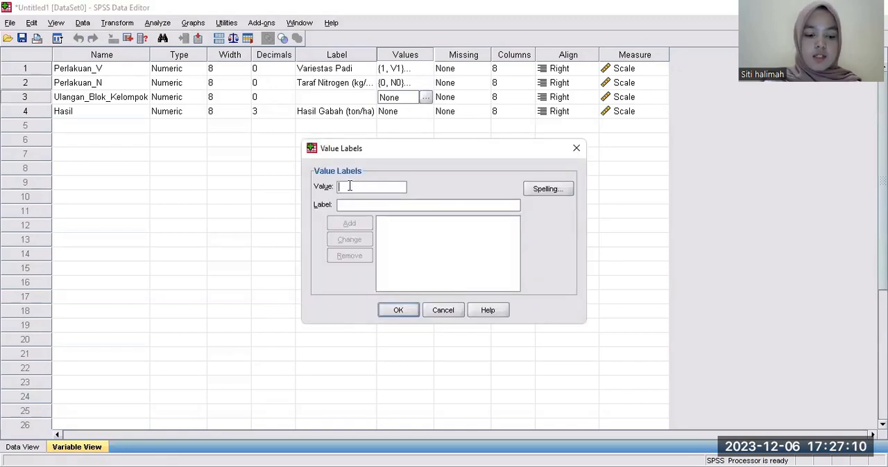
{"action": "type", "text": "1"}
{"action": "left_click", "coordinate": [345, 206]}
{"action": "key", "text": "Caps_Lock"}
{"action": "type", "text": "Ulangan"}
{"action": "key", "text": "BackSpace"}
{"action": "key", "text": "BackSpace"}
{"action": "key", "text": "BackSpace"}
{"action": "key", "text": "BackSpace"}
{"action": "key", "text": "BackSpace"}
{"action": "type", "text": "lan"}
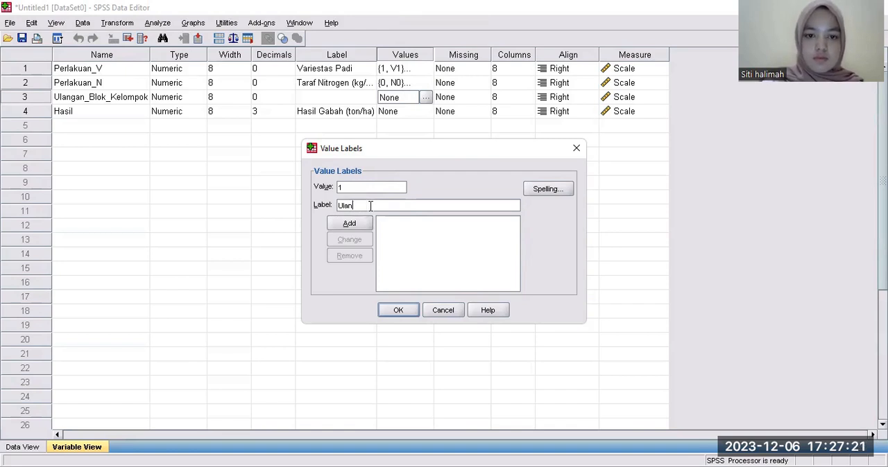
{"action": "type", "text": "gan I"}
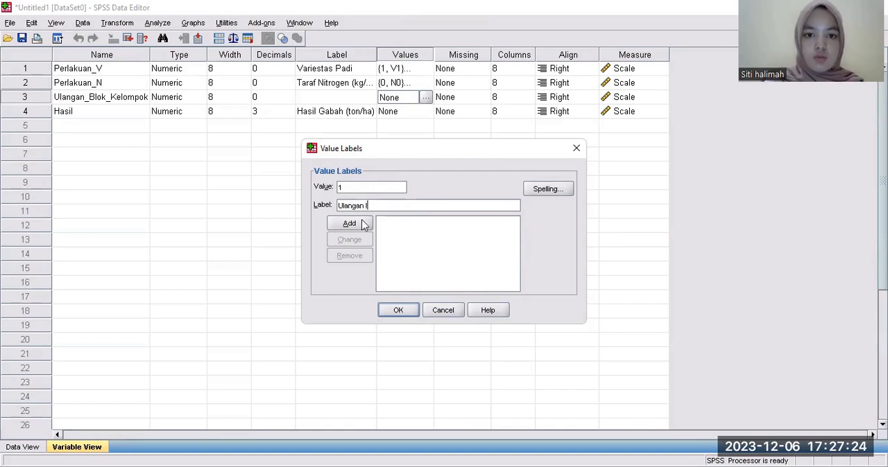
{"action": "left_click", "coordinate": [362, 223]}
Add the value label 2 = "Ulangan II" to Ulangan_Blok_Kelompok.
{"action": "left_click", "coordinate": [348, 186]}
{"action": "type", "text": "2"}
{"action": "left_click", "coordinate": [348, 206]}
{"action": "type", "text": "u"}
{"action": "key", "text": "BackSpace"}
{"action": "type", "text": "Ulangan II"}
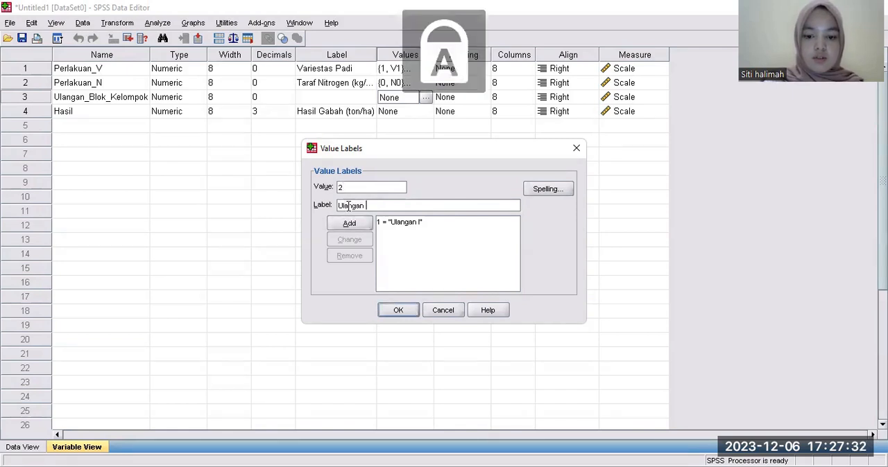
{"action": "left_click", "coordinate": [354, 223]}
Add the value label 3 = "Ulangan III" to Ulangan_Blok_Kelompok.
{"action": "type", "text": "3u"}
{"action": "key", "text": "BackSpace"}
{"action": "key", "text": "Caps_Lock"}
{"action": "type", "text": "U"}
{"action": "type", "text": "ngan"}
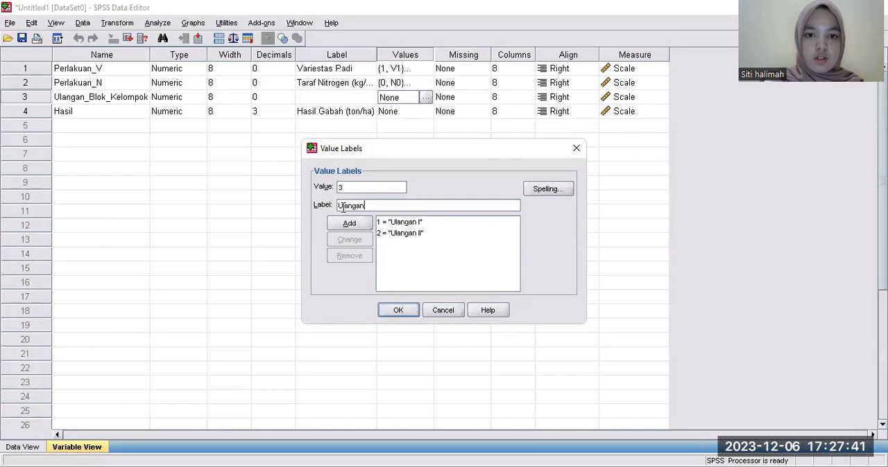
{"action": "left_click", "coordinate": [349, 224]}
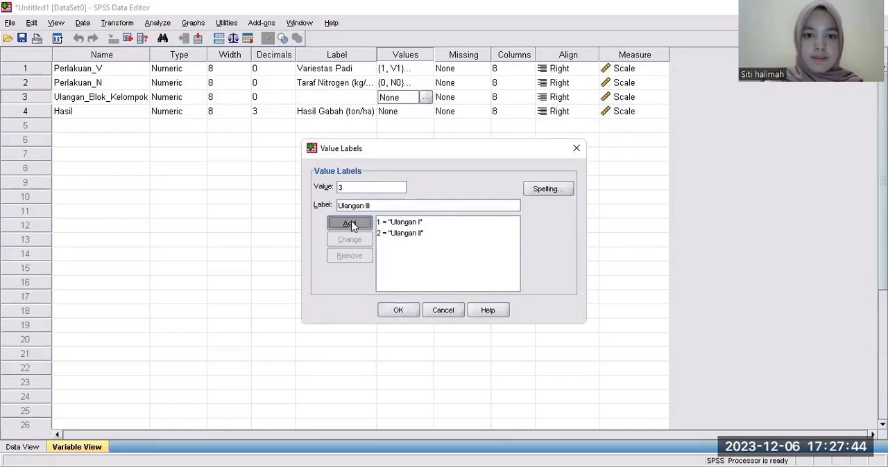
Add the value label 4 = "Ulangan IV" to Ulangan_Blok_Kelompok and apply the set.
{"action": "type", "text": "4"}
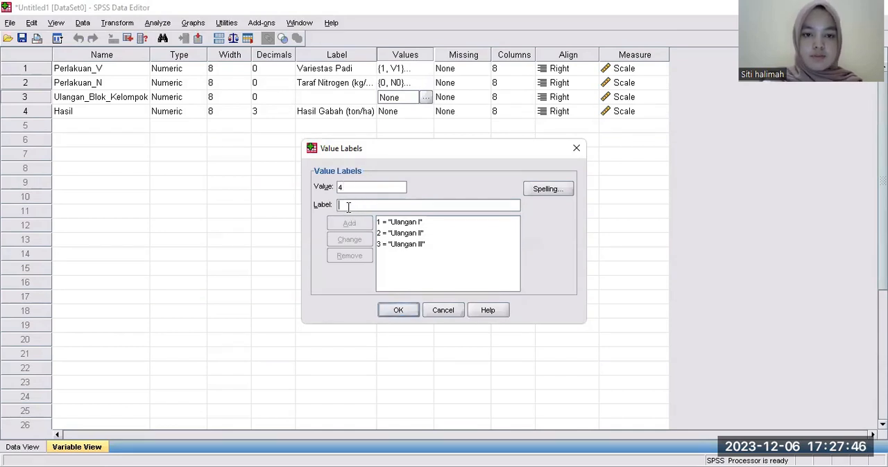
{"action": "left_click", "coordinate": [349, 205]}
{"action": "key", "text": "Caps_Lock"}
{"action": "type", "text": "U"}
{"action": "key", "text": "Caps_Lock"}
{"action": "type", "text": "langan IV"}
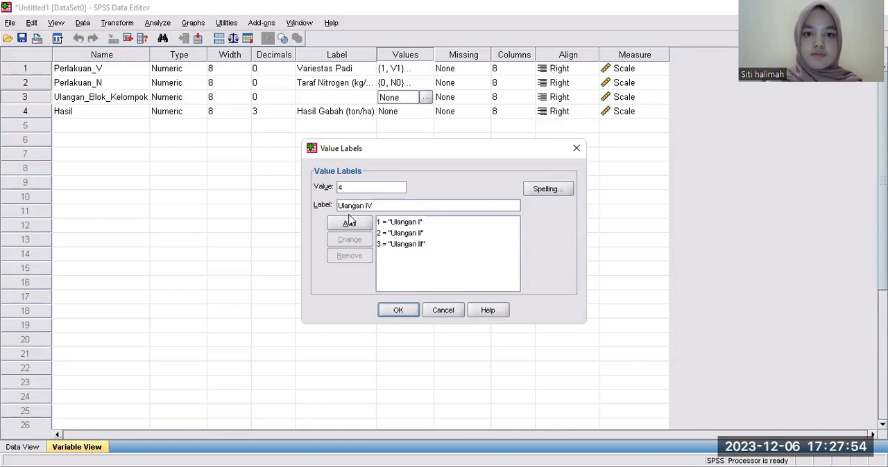
{"action": "left_click", "coordinate": [349, 222]}
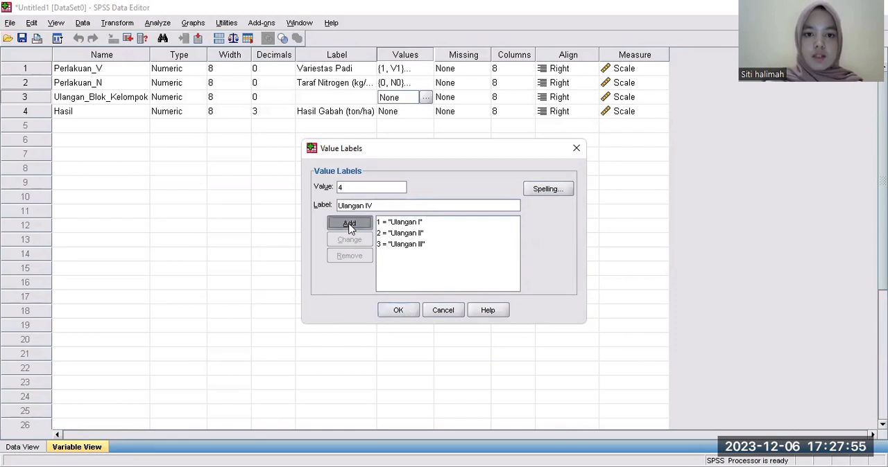
{"action": "left_click", "coordinate": [405, 310]}
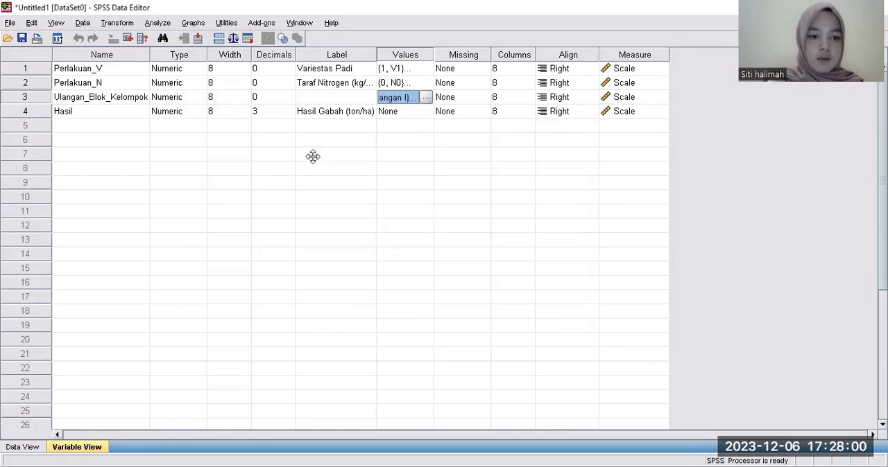
Go to the data grid with value labels displayed and enter V1 for Perlakuan_V in row 1.
{"action": "left_click", "coordinate": [34, 448]}
{"action": "left_click", "coordinate": [22, 447]}
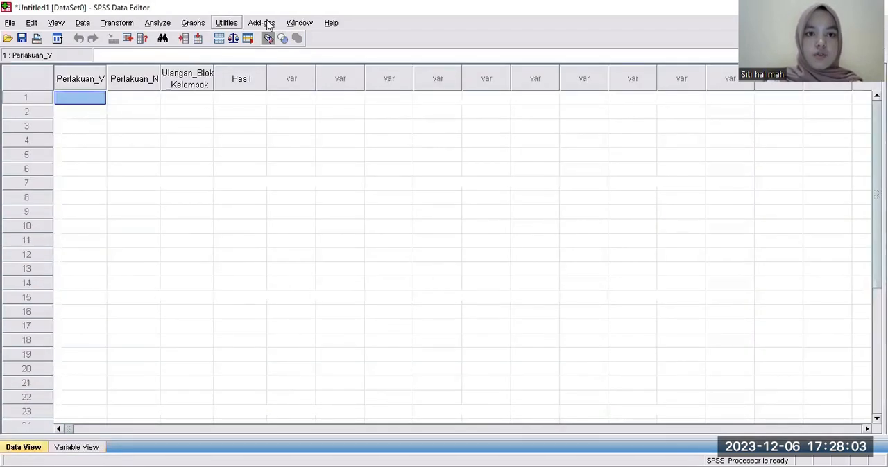
{"action": "left_click", "coordinate": [268, 40]}
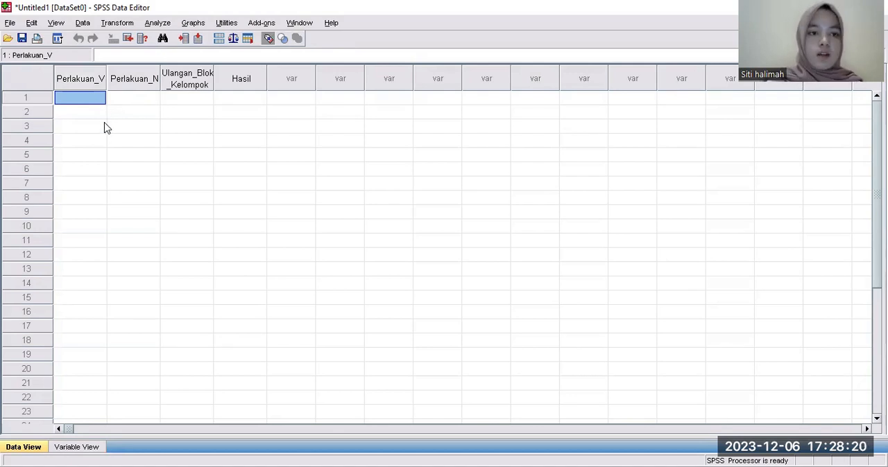
{"action": "type", "text": "v"}
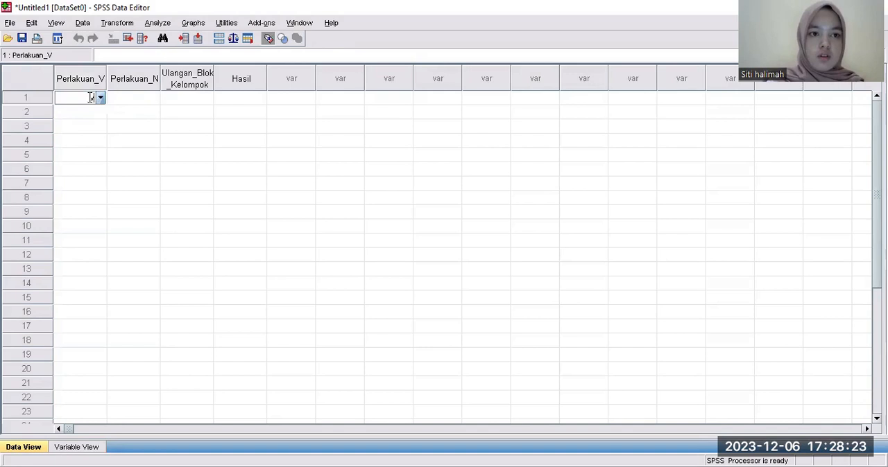
{"action": "type", "text": "1"}
{"action": "left_click", "coordinate": [101, 99]}
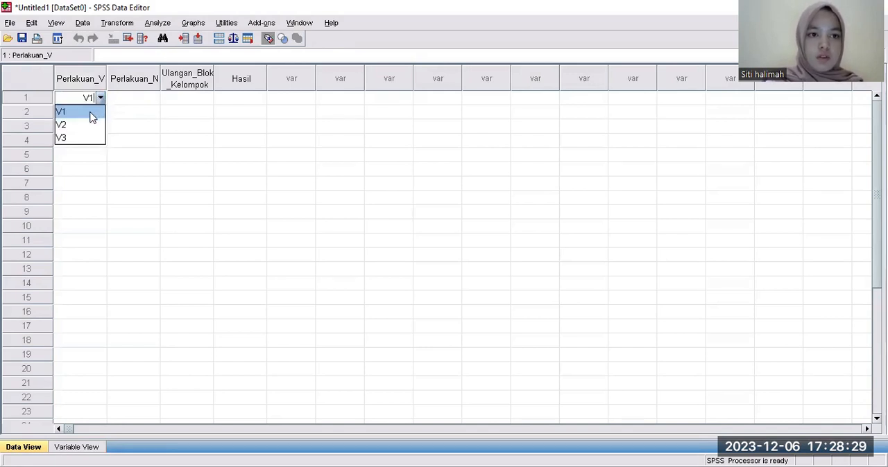
{"action": "left_click", "coordinate": [91, 113]}
Enter V1 for Perlakuan_V in rows 2 and 3 of the data grid.
{"action": "left_click", "coordinate": [91, 107]}
{"action": "left_click", "coordinate": [91, 107]}
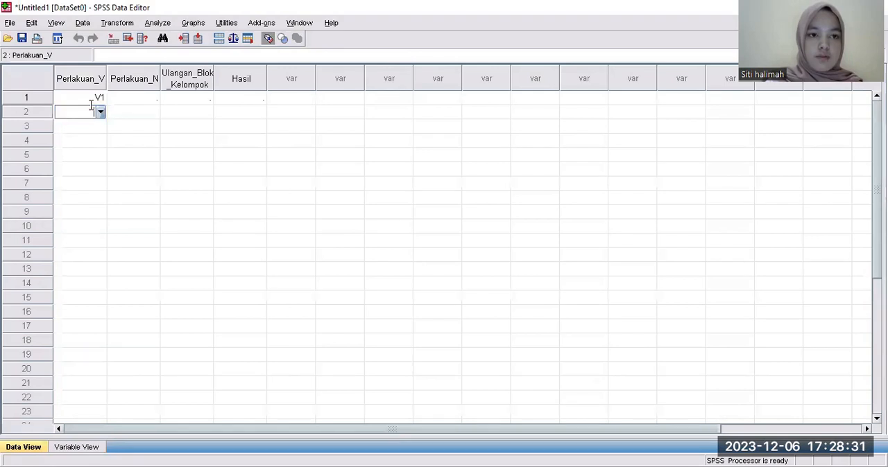
{"action": "left_click", "coordinate": [100, 112]}
{"action": "left_click", "coordinate": [99, 125]}
{"action": "left_click", "coordinate": [99, 129]}
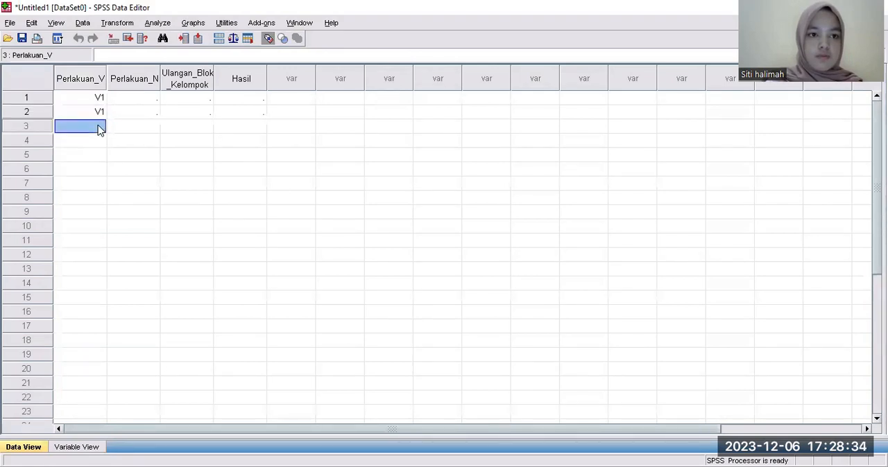
{"action": "type", "text": "V1"}
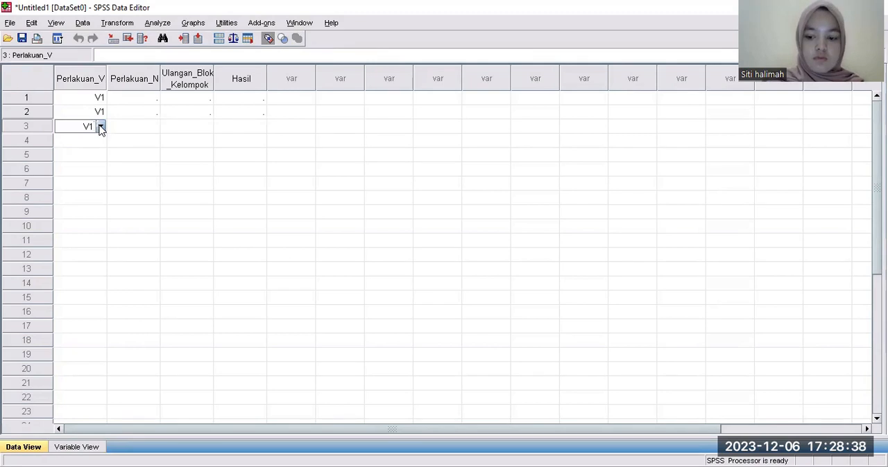
{"action": "left_click", "coordinate": [101, 128]}
{"action": "left_click", "coordinate": [94, 140]}
Enter V1 for Perlakuan_V in rows 4, 5 and 6.
{"action": "left_click", "coordinate": [93, 140]}
{"action": "left_click", "coordinate": [95, 140]}
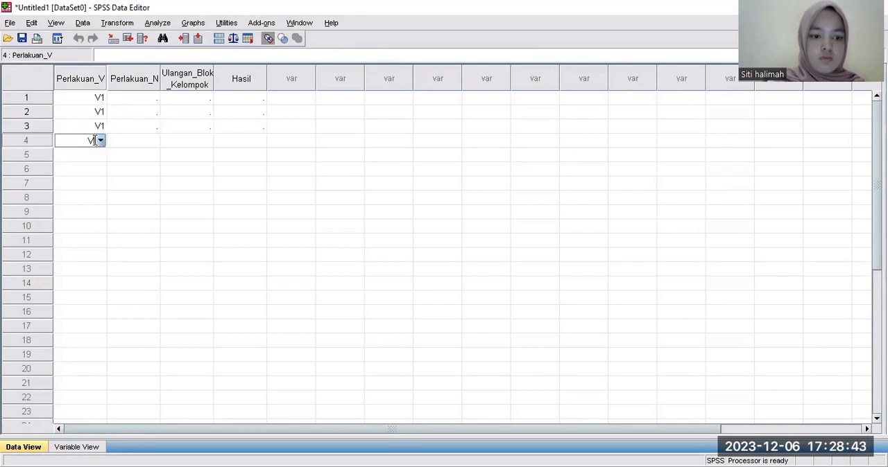
{"action": "left_click", "coordinate": [97, 156]}
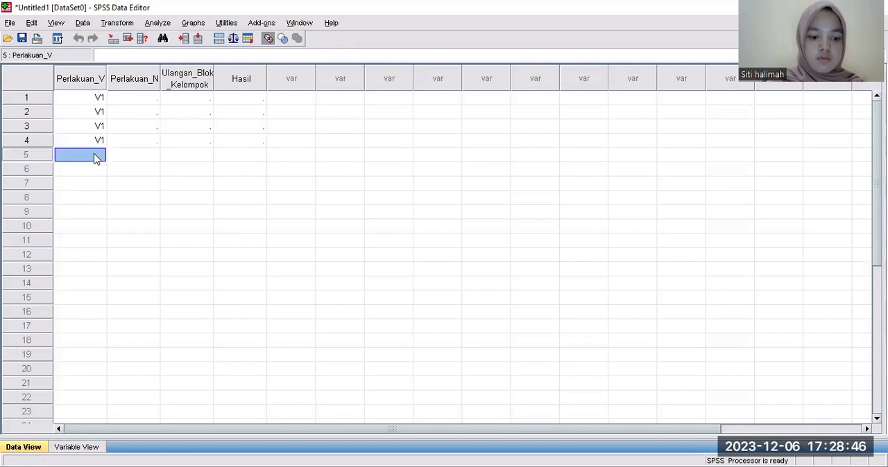
{"action": "left_click", "coordinate": [95, 153]}
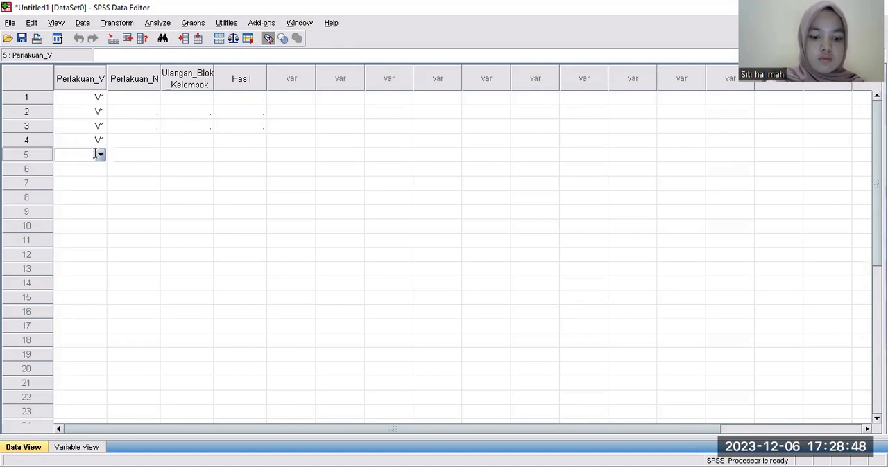
{"action": "left_click", "coordinate": [93, 170]}
{"action": "left_click", "coordinate": [93, 171]}
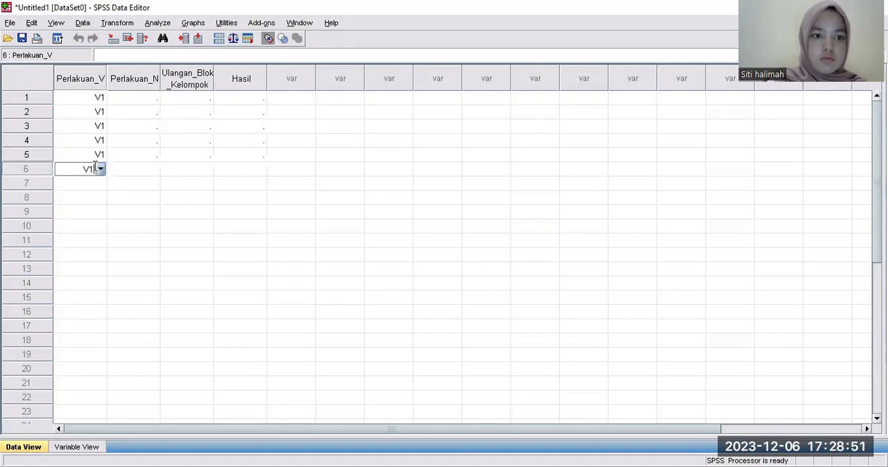
Enter V1 for Perlakuan_V in rows 7 and 8.
{"action": "left_click", "coordinate": [98, 185]}
{"action": "left_click", "coordinate": [97, 184]}
{"action": "left_click", "coordinate": [101, 184]}
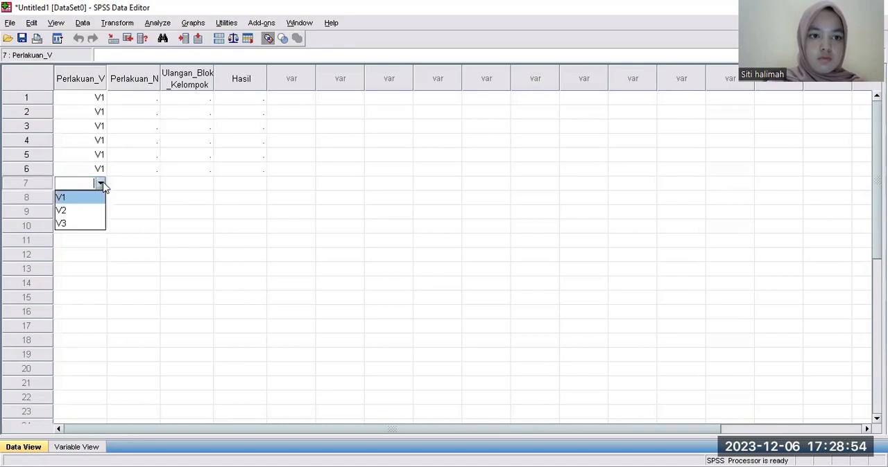
{"action": "left_click", "coordinate": [95, 198]}
{"action": "left_click", "coordinate": [95, 201]}
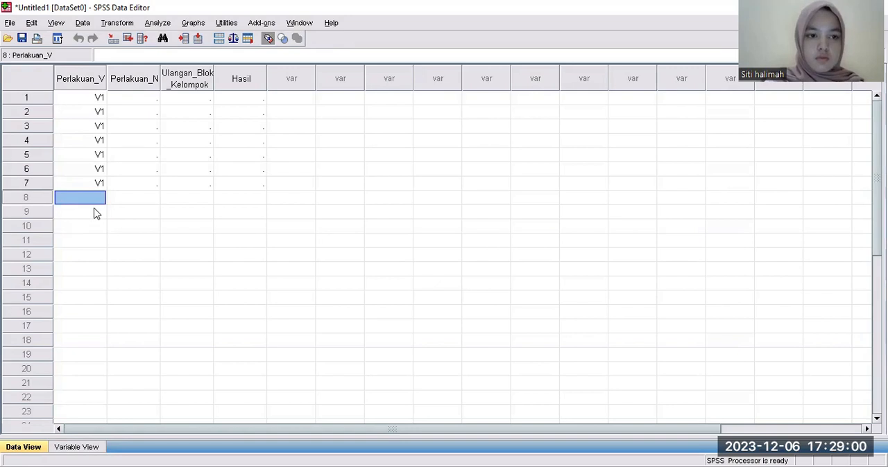
{"action": "type", "text": "V1"}
Enter V1 for Perlakuan_V in rows 9 and 10.
{"action": "left_click", "coordinate": [96, 213]}
{"action": "left_click", "coordinate": [96, 211]}
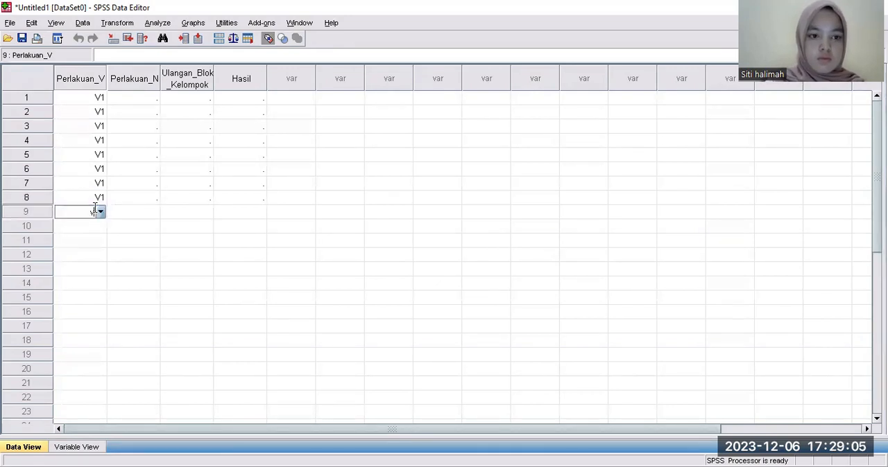
{"action": "left_click", "coordinate": [91, 227]}
{"action": "left_click", "coordinate": [93, 226]}
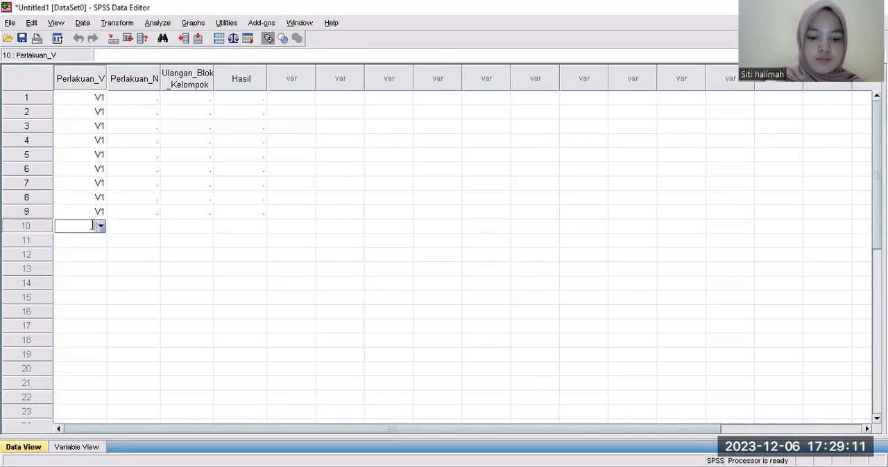
{"action": "type", "text": "V1"}
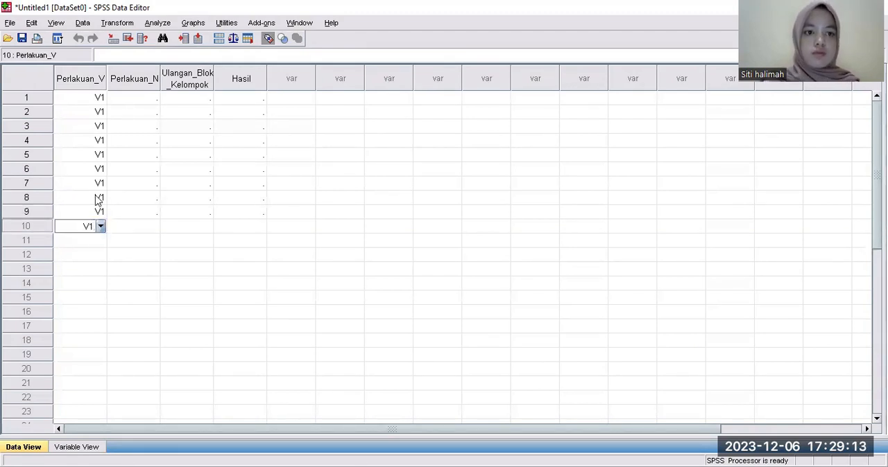
Copy the Perlakuan_V values from rows 1 to 10 and paste them starting at row 11.
{"action": "left_click", "coordinate": [70, 99]}
{"action": "left_click_drag", "start_coordinate": [76, 98], "coordinate": [96, 225]}
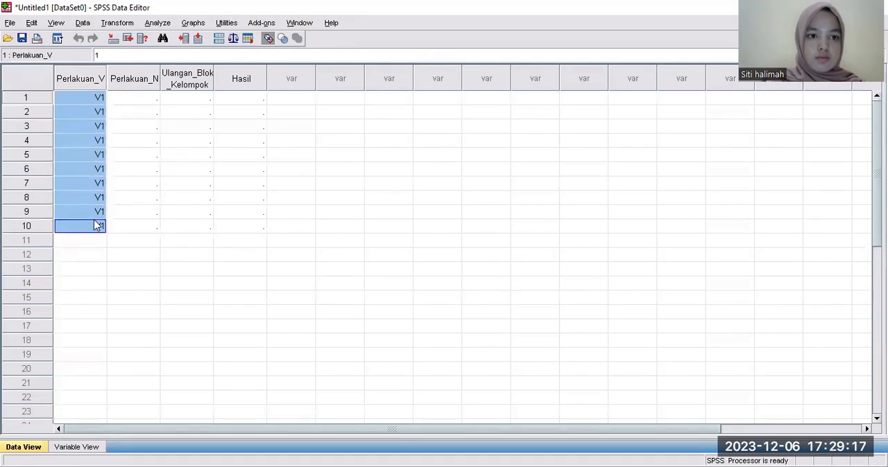
{"action": "right_click", "coordinate": [97, 226]}
{"action": "left_click", "coordinate": [116, 246]}
{"action": "left_click", "coordinate": [86, 239]}
{"action": "right_click", "coordinate": [86, 240]}
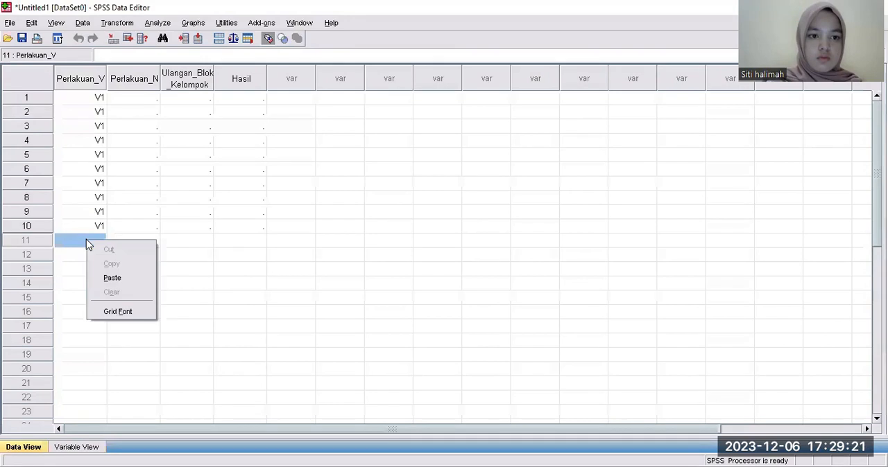
{"action": "left_click", "coordinate": [112, 278]}
Enter V2 for Perlakuan_V in rows 21 and 22.
{"action": "scroll", "coordinate": [93, 349], "scroll_direction": "down", "scroll_amount": 5}
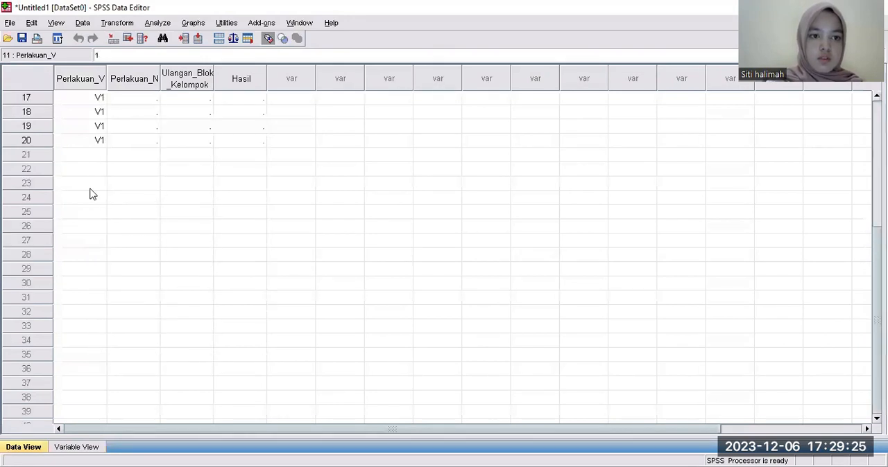
{"action": "left_click", "coordinate": [94, 155]}
{"action": "left_click", "coordinate": [93, 156]}
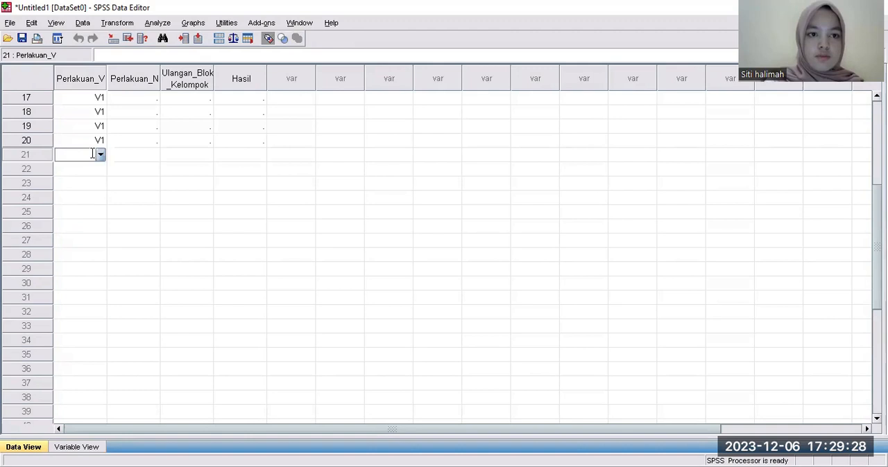
{"action": "left_click", "coordinate": [101, 155]}
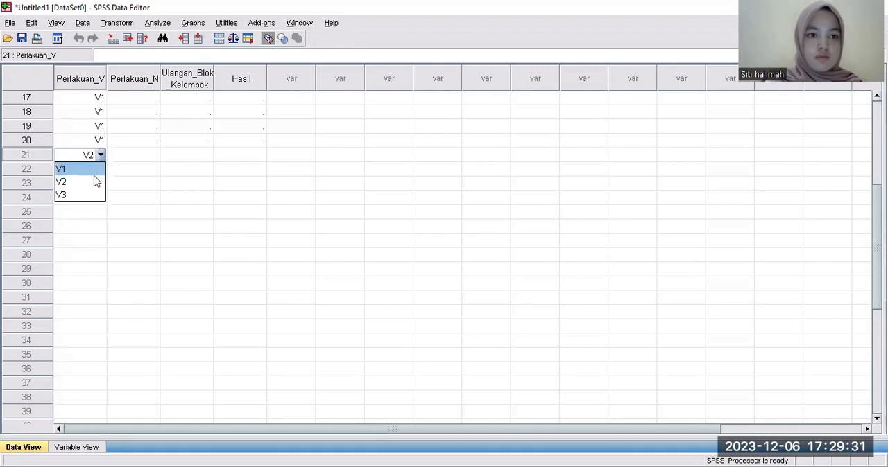
{"action": "left_click", "coordinate": [93, 180]}
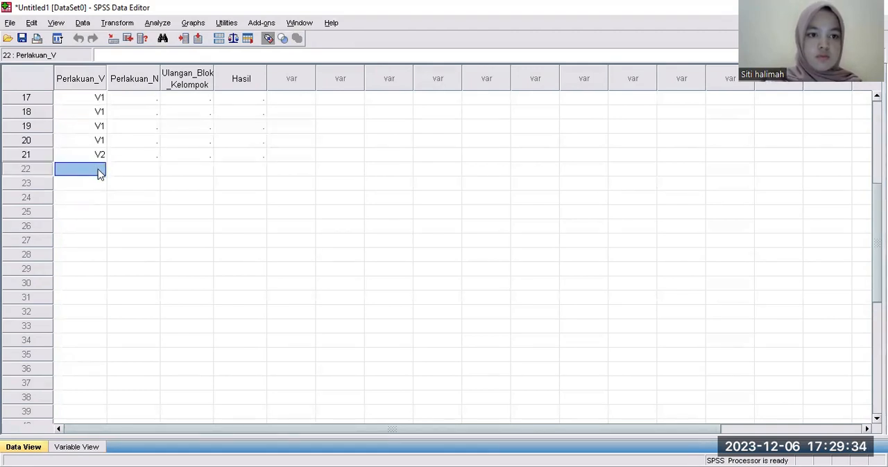
{"action": "left_click", "coordinate": [99, 173]}
{"action": "type", "text": "2"}
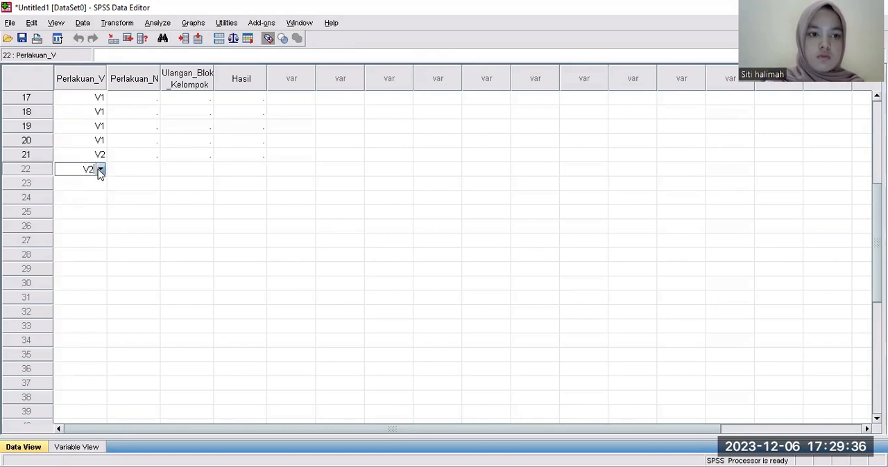
Enter V2 for Perlakuan_V in rows 23 and 24.
{"action": "left_click", "coordinate": [98, 184]}
{"action": "type", "text": "2"}
{"action": "left_click", "coordinate": [101, 184]}
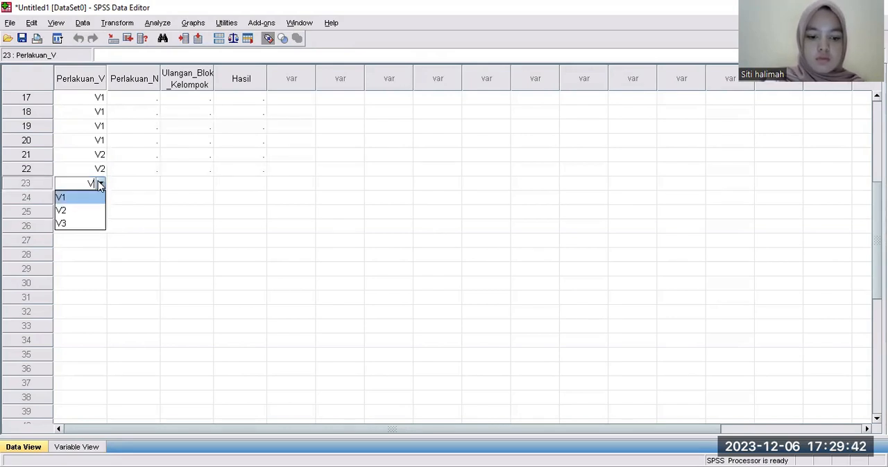
{"action": "left_click", "coordinate": [100, 183]}
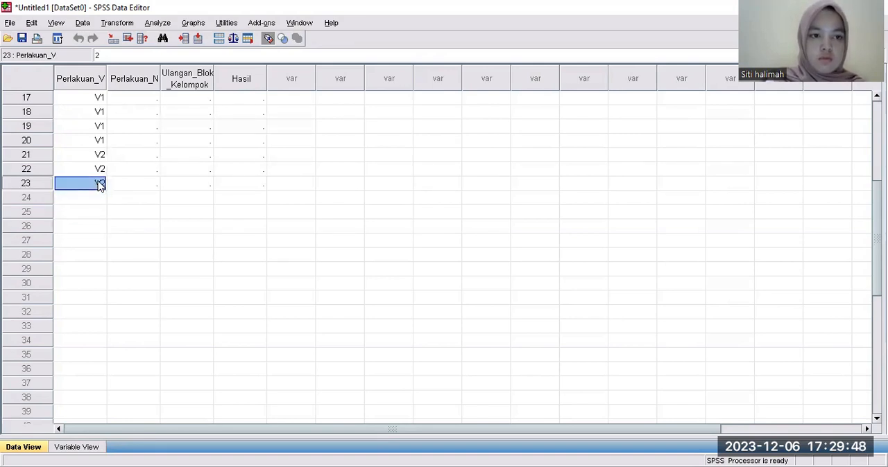
{"action": "left_click", "coordinate": [100, 200]}
{"action": "type", "text": "2"}
{"action": "left_click", "coordinate": [101, 201]}
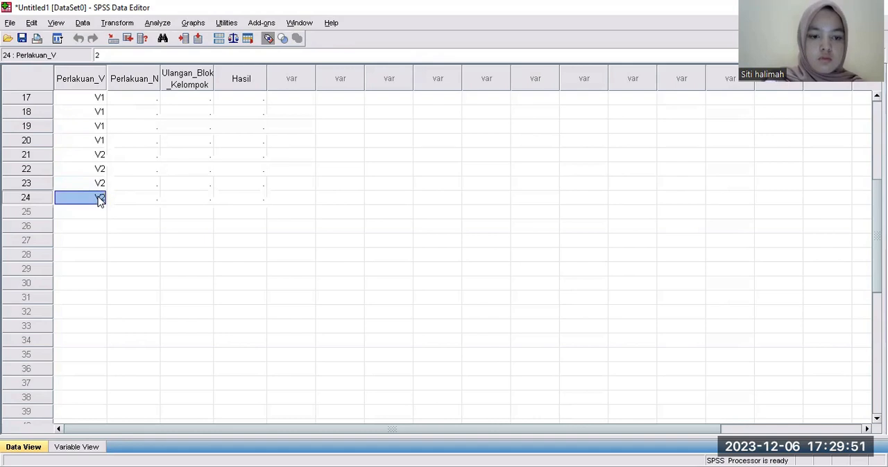
Enter V2 for Perlakuan_V in rows 25 and 26.
{"action": "left_click", "coordinate": [101, 213]}
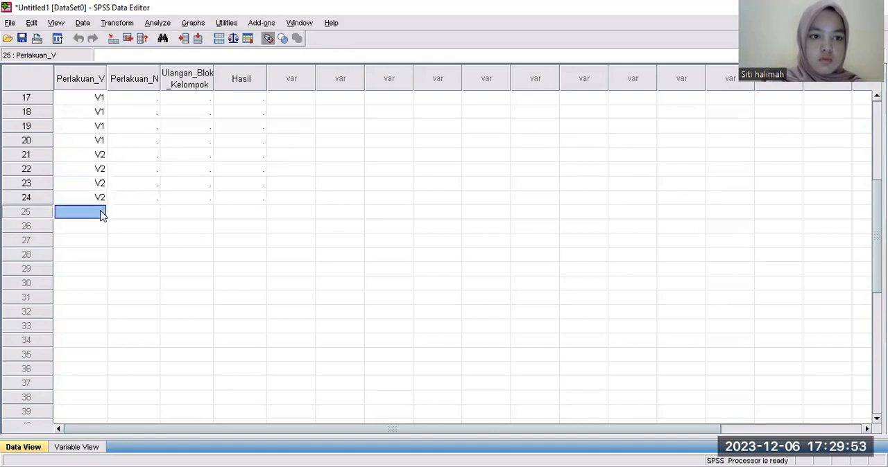
{"action": "type", "text": "2"}
{"action": "left_click", "coordinate": [100, 214]}
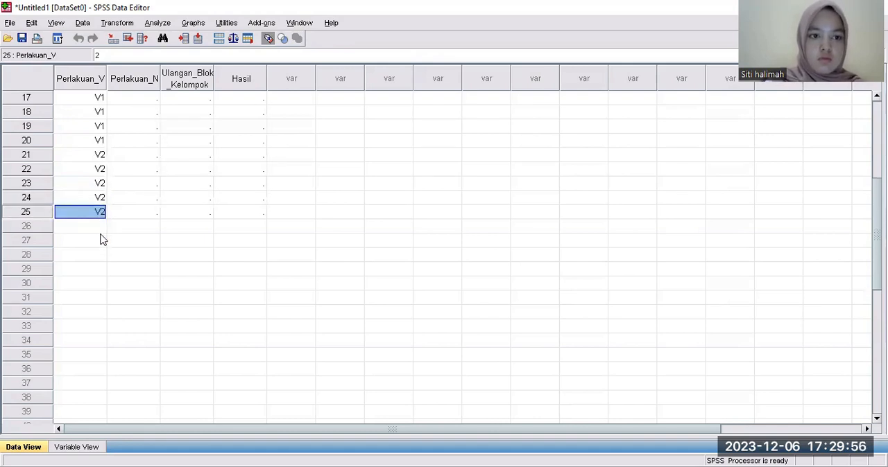
{"action": "left_click", "coordinate": [99, 231]}
{"action": "type", "text": "2"}
{"action": "left_click", "coordinate": [99, 231]}
Enter V2 for Perlakuan_V in rows 27 and 28.
{"action": "left_click", "coordinate": [99, 241]}
{"action": "left_click", "coordinate": [100, 243]}
{"action": "type", "text": "2"}
{"action": "left_click", "coordinate": [101, 243]}
{"action": "left_click", "coordinate": [99, 255]}
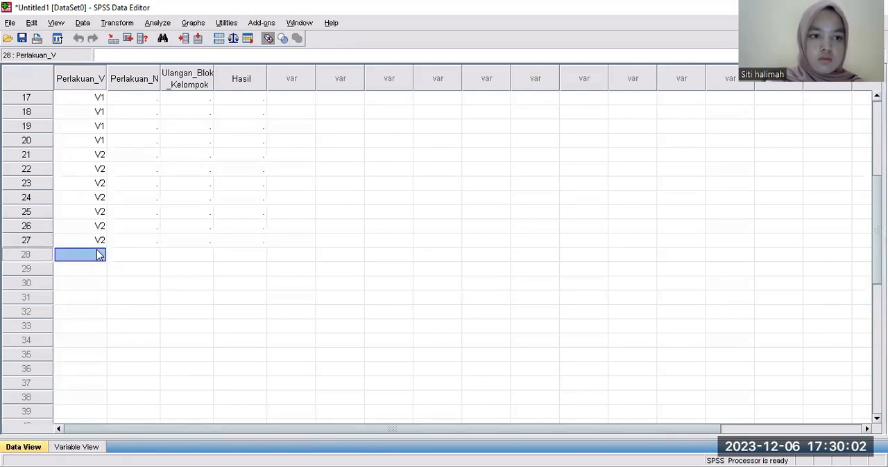
{"action": "left_click", "coordinate": [100, 255]}
{"action": "type", "text": "2"}
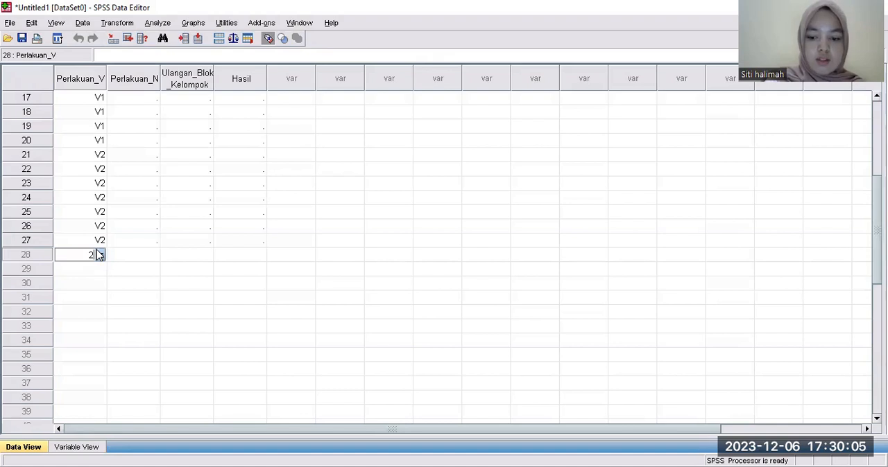
{"action": "left_click", "coordinate": [99, 255]}
Enter V2 for Perlakuan_V in rows 29 and 30.
{"action": "left_click", "coordinate": [99, 269]}
{"action": "left_click", "coordinate": [99, 269]}
{"action": "type", "text": "2"}
{"action": "left_click", "coordinate": [99, 270]}
{"action": "left_click", "coordinate": [99, 283]}
{"action": "left_click", "coordinate": [99, 283]}
{"action": "type", "text": "2"}
{"action": "left_click", "coordinate": [99, 283]}
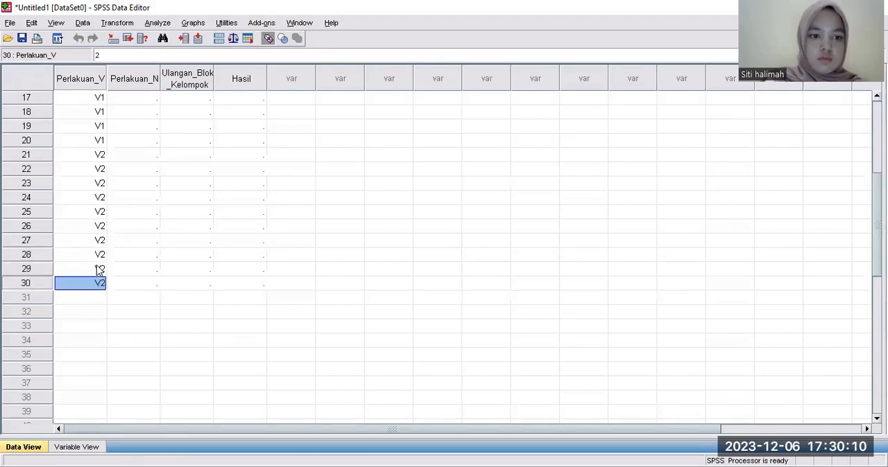
Copy the Perlakuan_V values from rows 20 to 30 and paste them starting at row 31.
{"action": "left_click", "coordinate": [97, 299]}
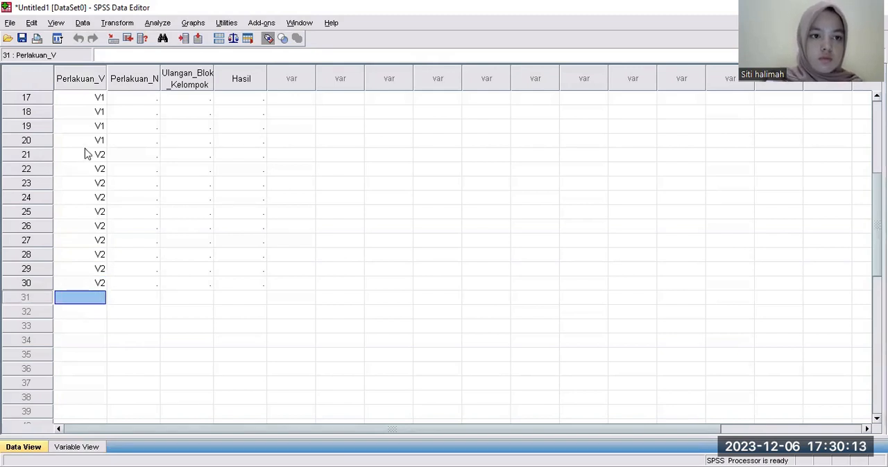
{"action": "left_click", "coordinate": [86, 141]}
{"action": "left_click_drag", "start_coordinate": [84, 141], "coordinate": [101, 288]}
{"action": "right_click", "coordinate": [101, 288]}
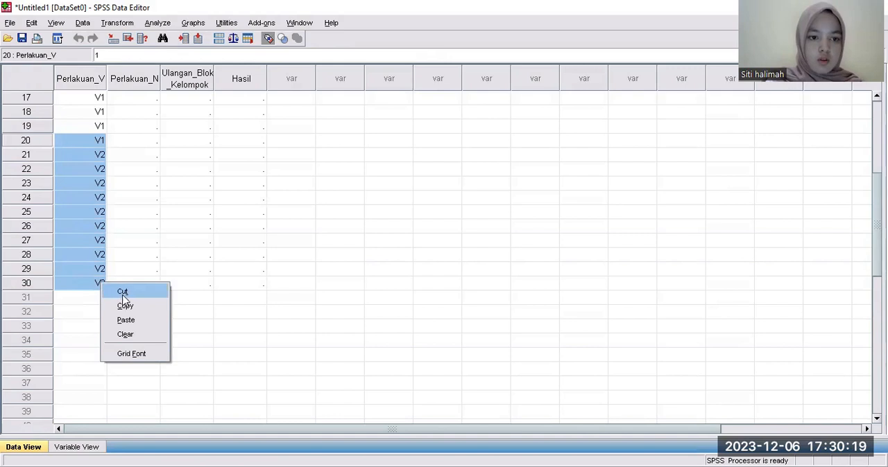
{"action": "left_click", "coordinate": [122, 303]}
{"action": "left_click", "coordinate": [96, 298]}
{"action": "right_click", "coordinate": [95, 298]}
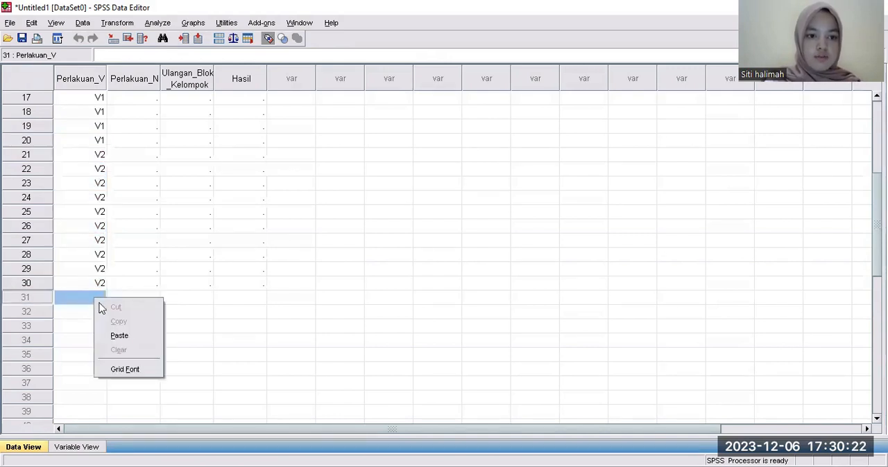
{"action": "left_click", "coordinate": [125, 339]}
Review the Perlakuan_V column from the first row to the last filled row to check the variety codes.
{"action": "scroll", "coordinate": [103, 353], "scroll_direction": "down", "scroll_amount": 7}
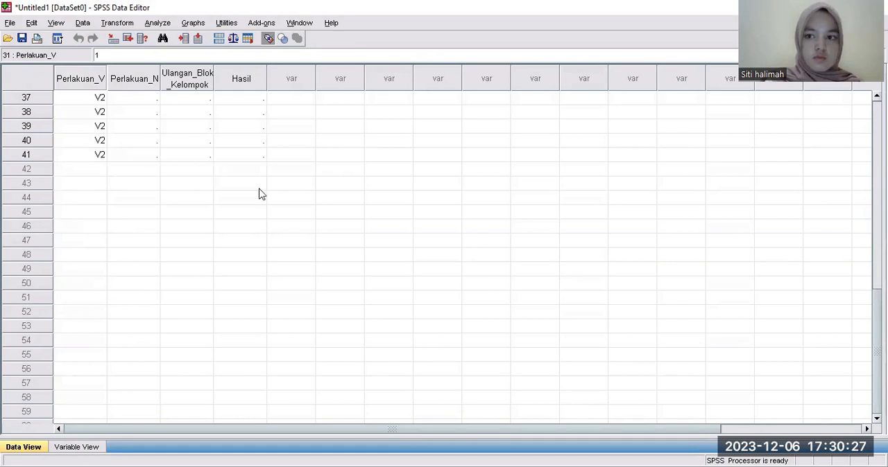
{"action": "scroll", "coordinate": [861, 181], "scroll_direction": "up", "scroll_amount": 8}
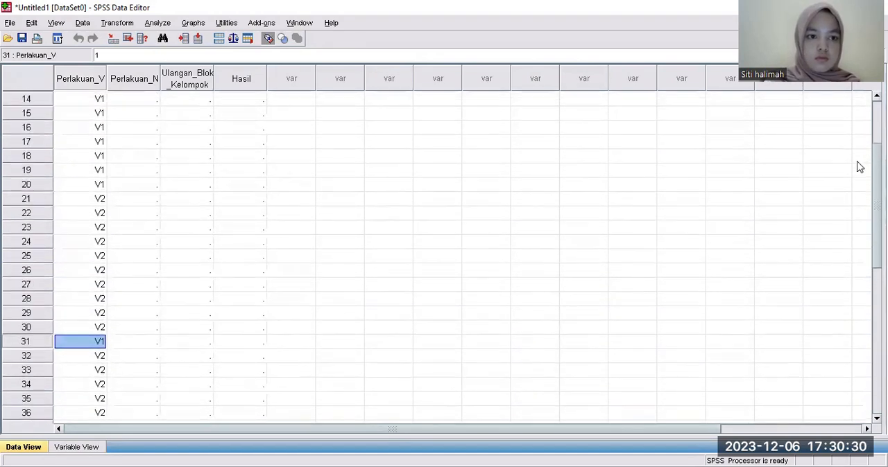
{"action": "scroll", "coordinate": [859, 164], "scroll_direction": "up", "scroll_amount": 4}
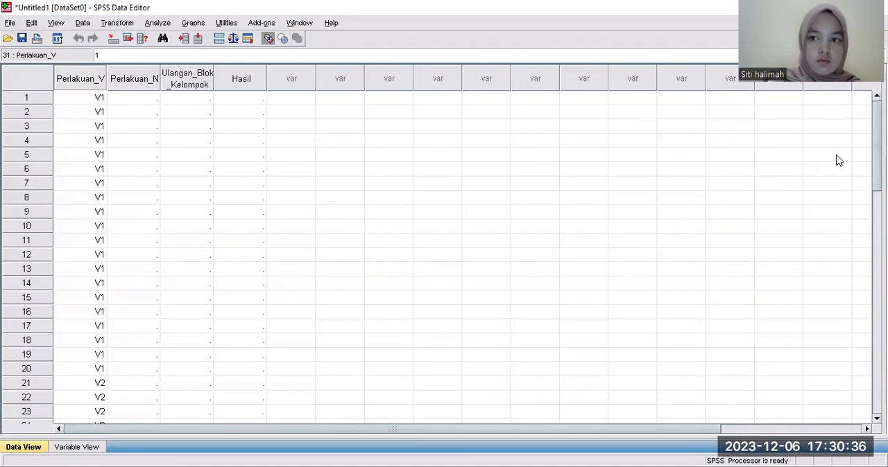
{"action": "scroll", "coordinate": [441, 258], "scroll_direction": "down", "scroll_amount": 2}
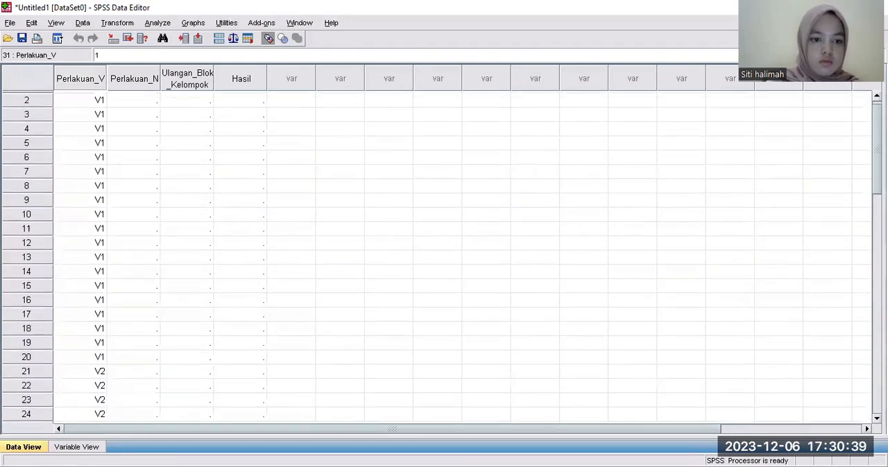
{"action": "scroll", "coordinate": [441, 257], "scroll_direction": "down", "scroll_amount": 1}
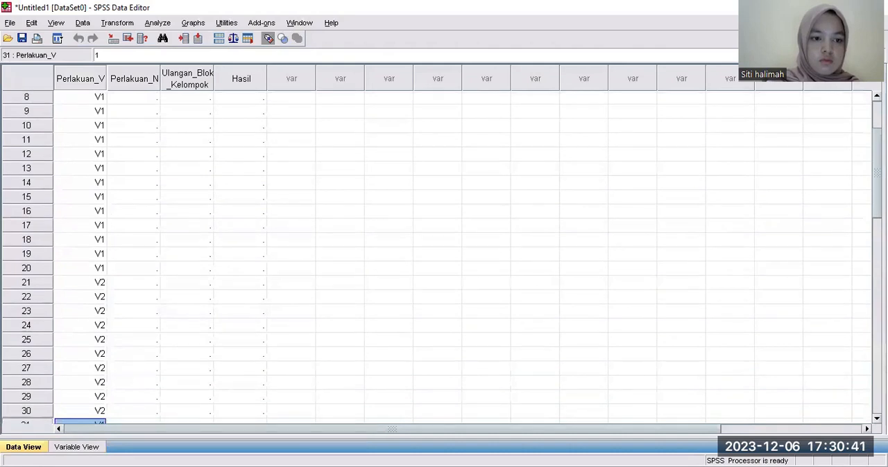
{"action": "scroll", "coordinate": [442, 257], "scroll_direction": "up", "scroll_amount": 3}
{"action": "scroll", "coordinate": [441, 258], "scroll_direction": "down", "scroll_amount": 5}
{"action": "scroll", "coordinate": [442, 257], "scroll_direction": "down", "scroll_amount": 2}
{"action": "scroll", "coordinate": [442, 258], "scroll_direction": "up", "scroll_amount": 7}
{"action": "scroll", "coordinate": [442, 257], "scroll_direction": "down", "scroll_amount": 3}
{"action": "scroll", "coordinate": [442, 258], "scroll_direction": "down", "scroll_amount": 4}
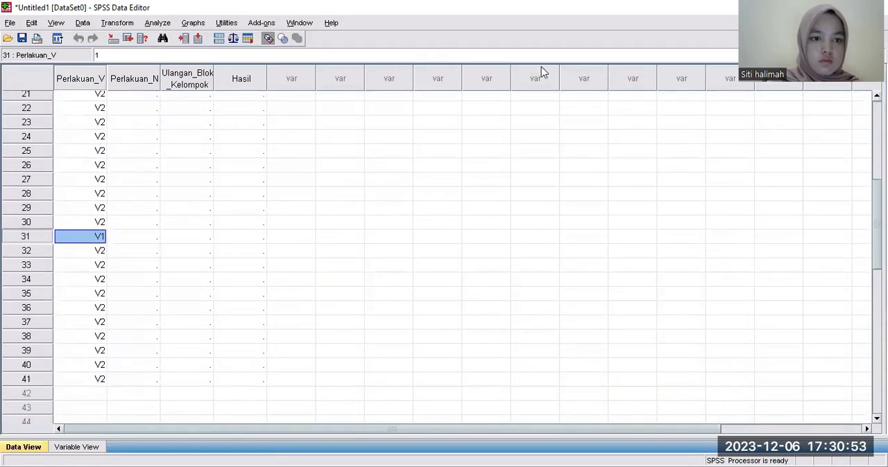
Change the Perlakuan_V value in row 41 to V3.
{"action": "left_click", "coordinate": [100, 380]}
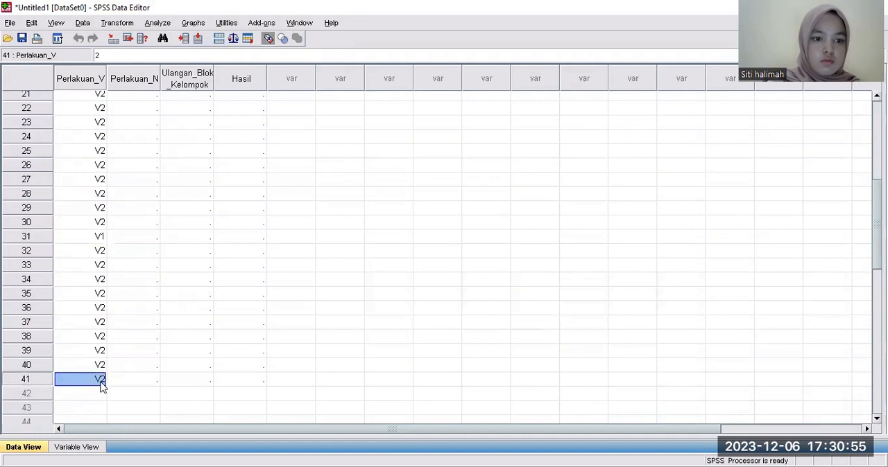
{"action": "mouse_move", "coordinate": [876, 224]}
{"action": "left_mouse_down"}
{"action": "mouse_move", "coordinate": [876, 159]}
{"action": "mouse_move", "coordinate": [877, 250]}
{"action": "mouse_move", "coordinate": [877, 214]}
{"action": "mouse_move", "coordinate": [877, 235]}
{"action": "left_mouse_up"}
{"action": "right_click", "coordinate": [102, 347]}
{"action": "left_click", "coordinate": [103, 347]}
{"action": "double_click", "coordinate": [101, 347]}
{"action": "left_click", "coordinate": [100, 341]}
{"action": "left_click", "coordinate": [90, 381]}
Enter V3 for Perlakuan_V in rows 42 and 43.
{"action": "left_click", "coordinate": [89, 361]}
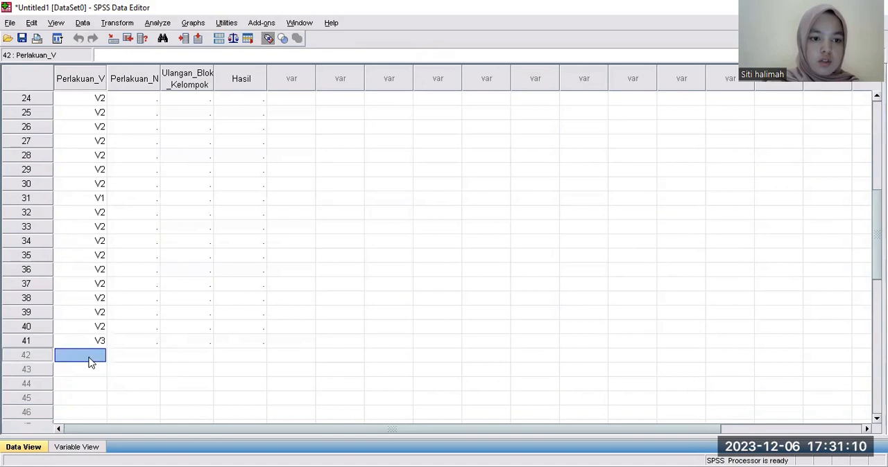
{"action": "right_click", "coordinate": [92, 361]}
{"action": "left_click", "coordinate": [91, 360]}
{"action": "double_click", "coordinate": [89, 359]}
{"action": "type", "text": "V3"}
{"action": "left_click", "coordinate": [96, 371]}
{"action": "double_click", "coordinate": [94, 369]}
{"action": "type", "text": "V3"}
Enter V3 for Perlakuan_V in rows 44 and 45.
{"action": "left_click", "coordinate": [91, 385]}
{"action": "double_click", "coordinate": [92, 385]}
{"action": "type", "text": "V3"}
{"action": "left_click", "coordinate": [91, 399]}
{"action": "double_click", "coordinate": [92, 398]}
{"action": "type", "text": "3"}
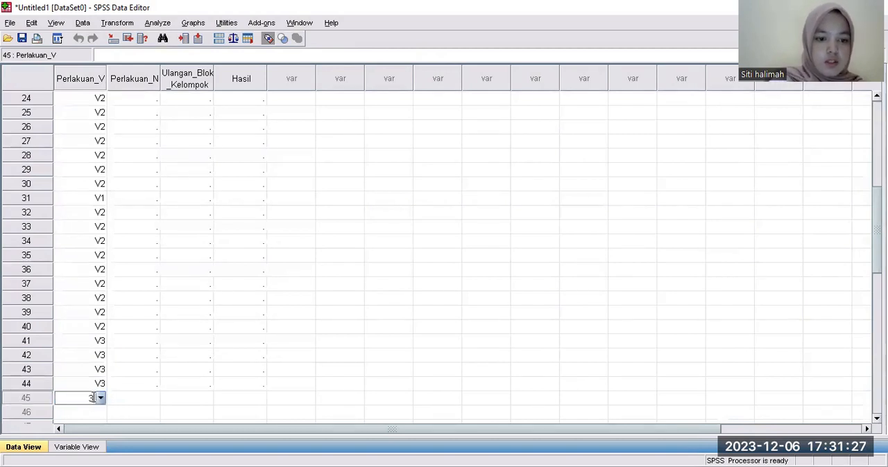
{"action": "scroll", "coordinate": [92, 397], "scroll_direction": "down", "scroll_amount": 10}
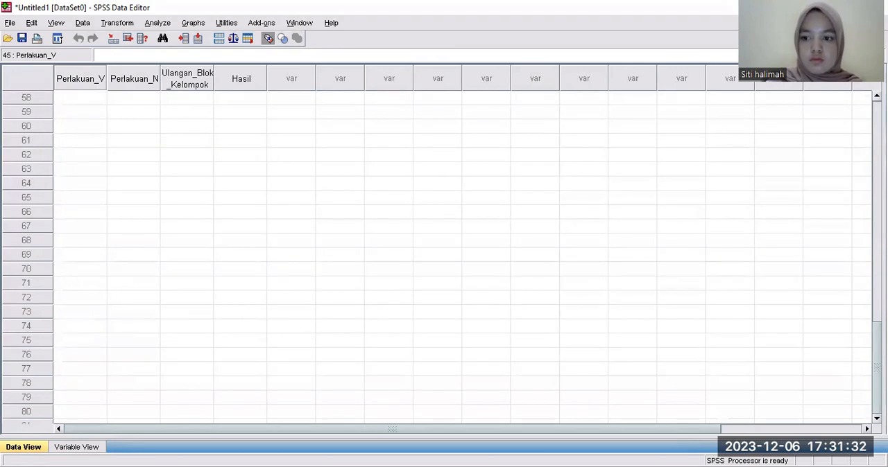
{"action": "scroll", "coordinate": [864, 232], "scroll_direction": "up", "scroll_amount": 9}
{"action": "left_click", "coordinate": [101, 303]}
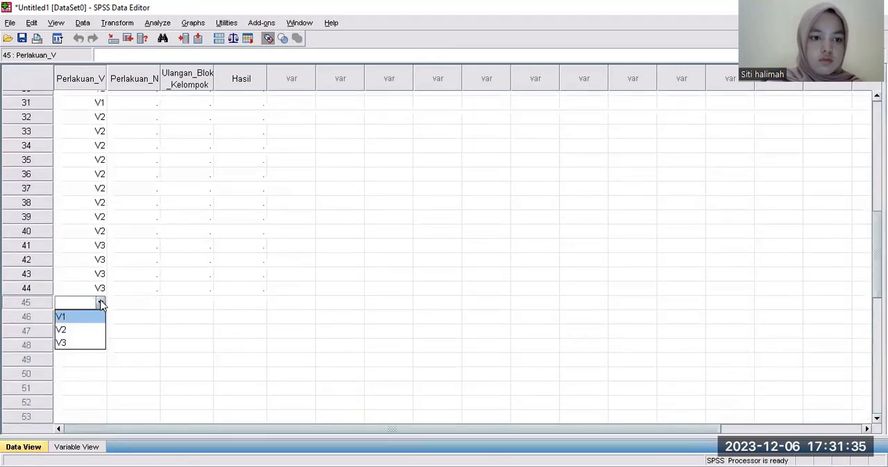
{"action": "left_click", "coordinate": [83, 342]}
Enter V3 for Perlakuan_V in row 46.
{"action": "left_click", "coordinate": [84, 317]}
{"action": "left_click", "coordinate": [89, 316]}
{"action": "left_click", "coordinate": [101, 317]}
{"action": "left_click", "coordinate": [86, 357]}
Copy the Perlakuan_V values from rows 41 to 46 into rows 47 to 52.
{"action": "left_click", "coordinate": [87, 332]}
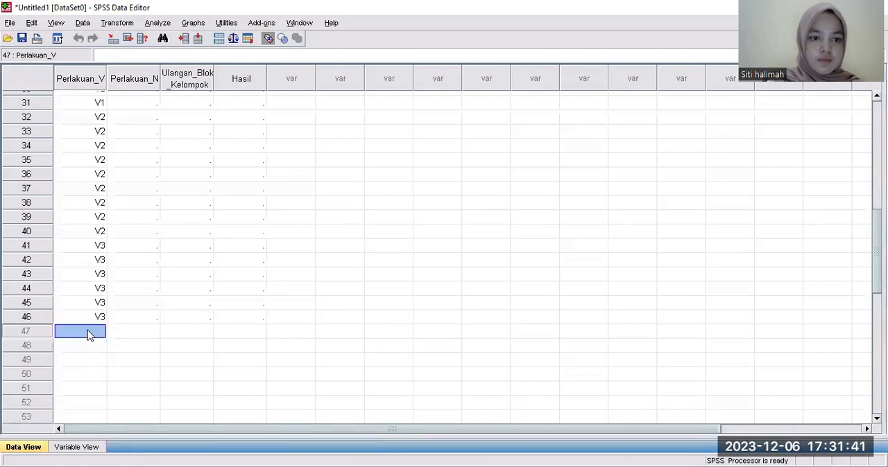
{"action": "left_click", "coordinate": [93, 247]}
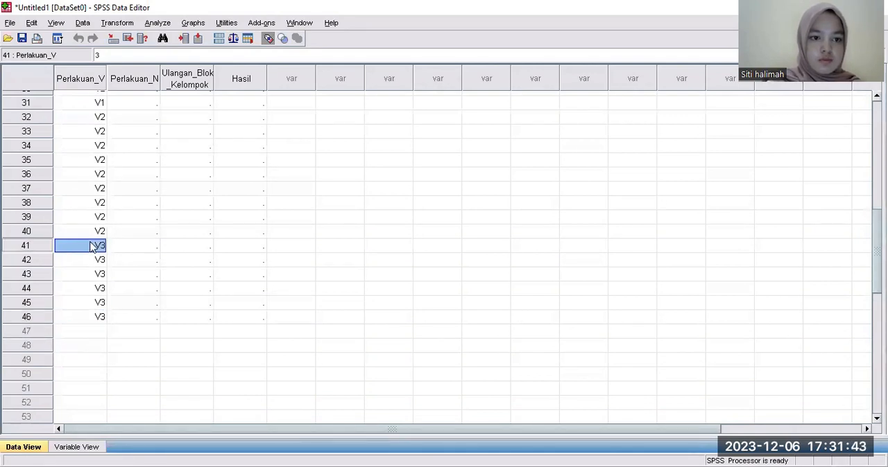
{"action": "left_click_drag", "start_coordinate": [92, 251], "coordinate": [100, 325]}
{"action": "right_click", "coordinate": [101, 326]}
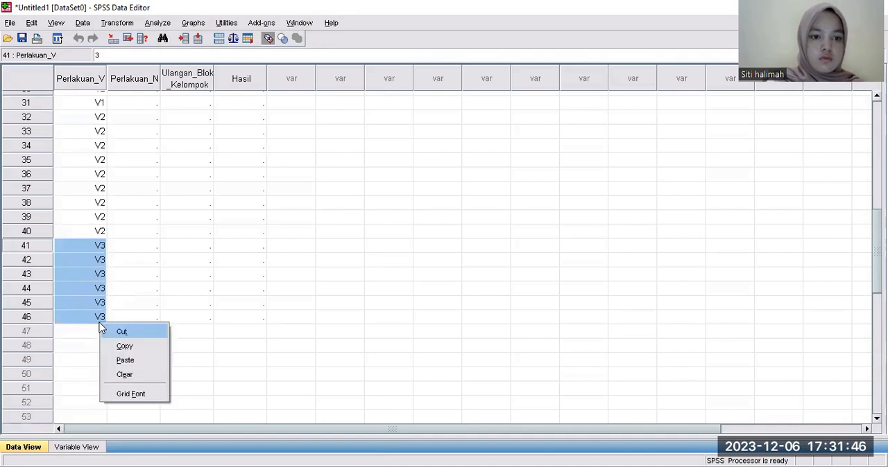
{"action": "left_click", "coordinate": [123, 345]}
{"action": "left_click", "coordinate": [83, 333]}
{"action": "right_click", "coordinate": [82, 334]}
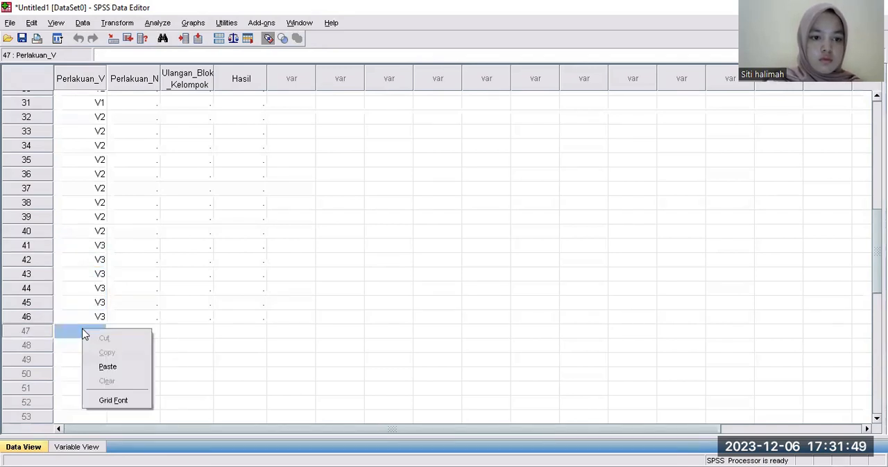
{"action": "left_click", "coordinate": [109, 367]}
Paste the copied V3 values into Perlakuan_V rows 53 to 58.
{"action": "scroll", "coordinate": [106, 369], "scroll_direction": "down", "scroll_amount": 10}
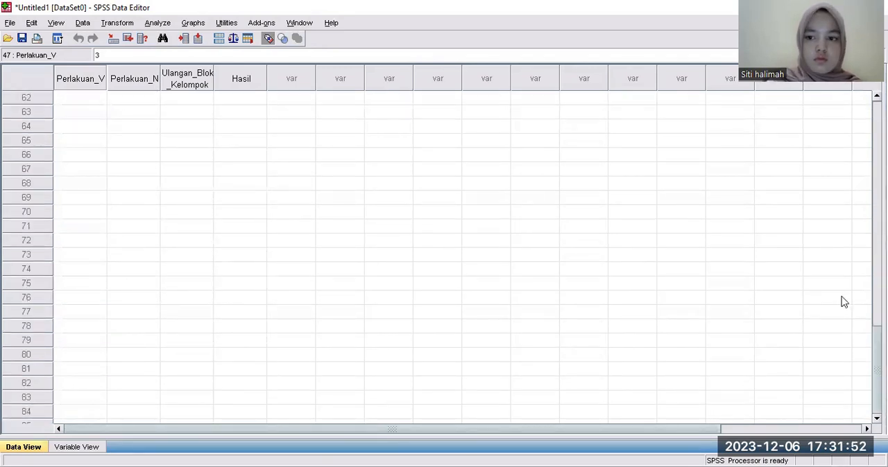
{"action": "scroll", "coordinate": [861, 338], "scroll_direction": "up", "scroll_amount": 7}
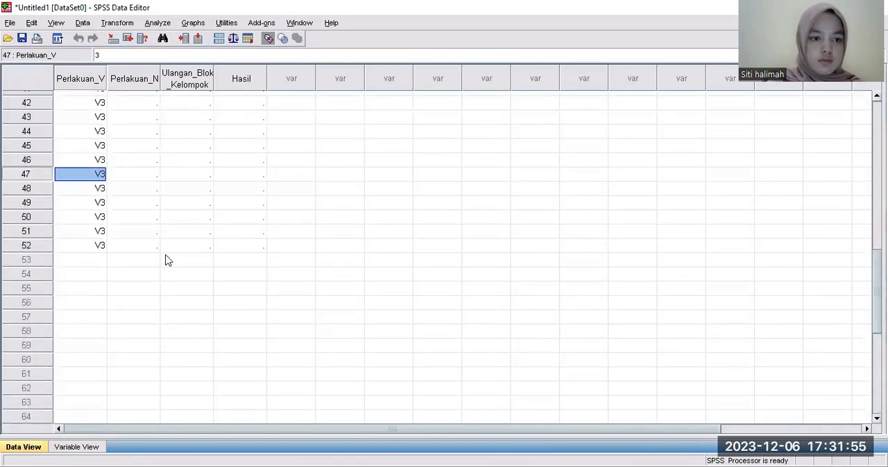
{"action": "left_click", "coordinate": [97, 260]}
{"action": "right_click", "coordinate": [97, 261]}
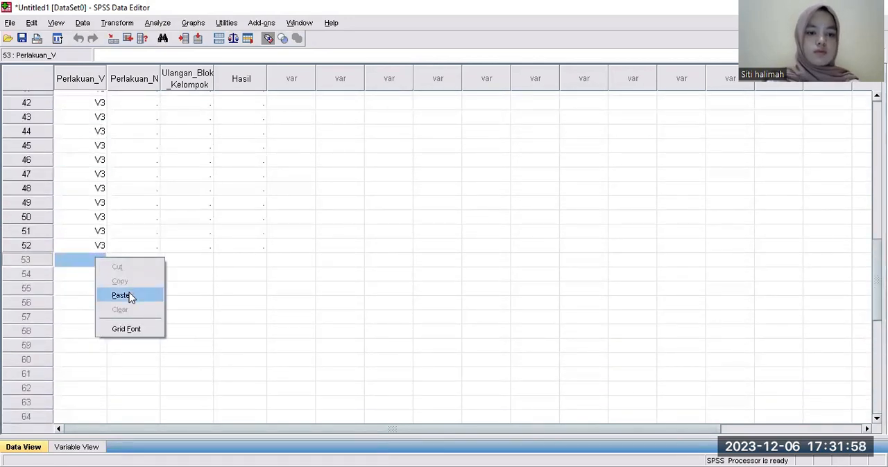
{"action": "left_click", "coordinate": [129, 294]}
Enter V3 for Perlakuan_V in rows 59 and 60.
{"action": "left_click", "coordinate": [95, 346]}
{"action": "left_click", "coordinate": [94, 346]}
{"action": "left_click", "coordinate": [100, 347]}
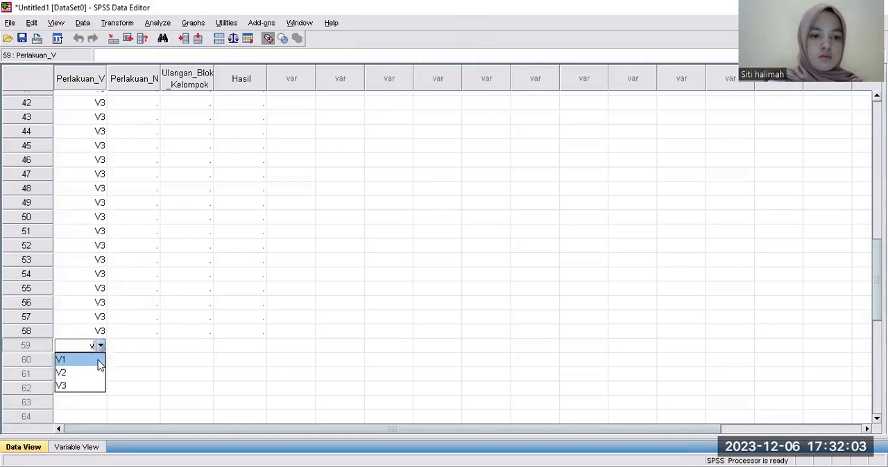
{"action": "left_click", "coordinate": [83, 385]}
{"action": "left_click", "coordinate": [83, 360]}
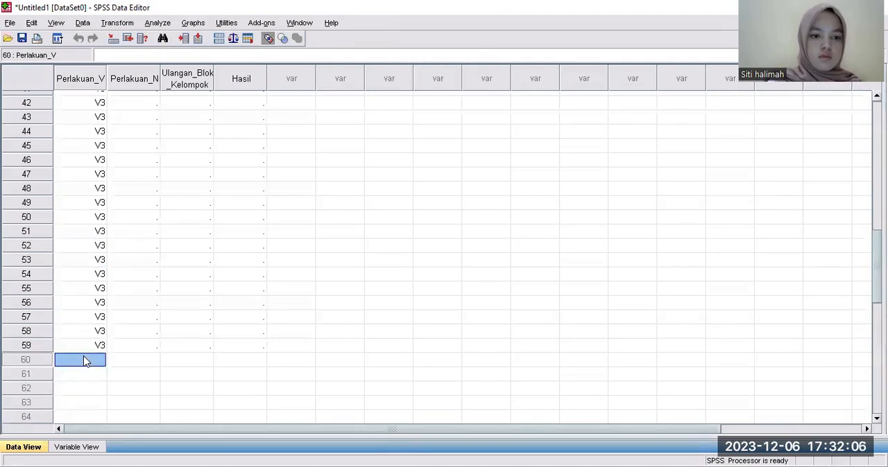
{"action": "left_click", "coordinate": [84, 358]}
{"action": "type", "text": "V3"}
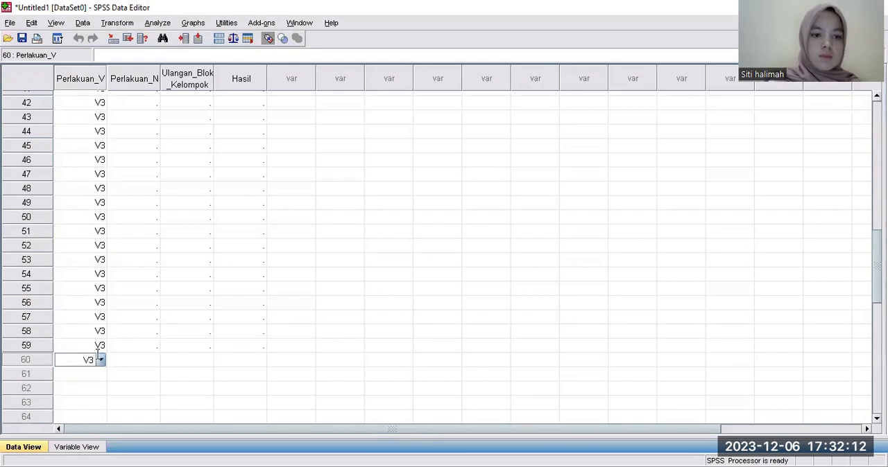
{"action": "left_click", "coordinate": [179, 333]}
Enter N0 for Perlakuan_N in row 1.
{"action": "scroll", "coordinate": [178, 343], "scroll_direction": "down", "scroll_amount": 9}
{"action": "scroll", "coordinate": [444, 256], "scroll_direction": "up", "scroll_amount": 20}
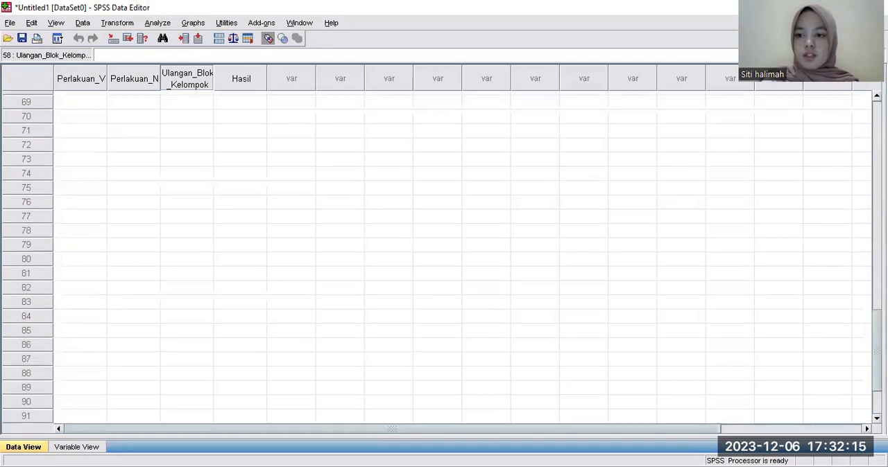
{"action": "scroll", "coordinate": [863, 98], "scroll_direction": "up", "scroll_amount": 2}
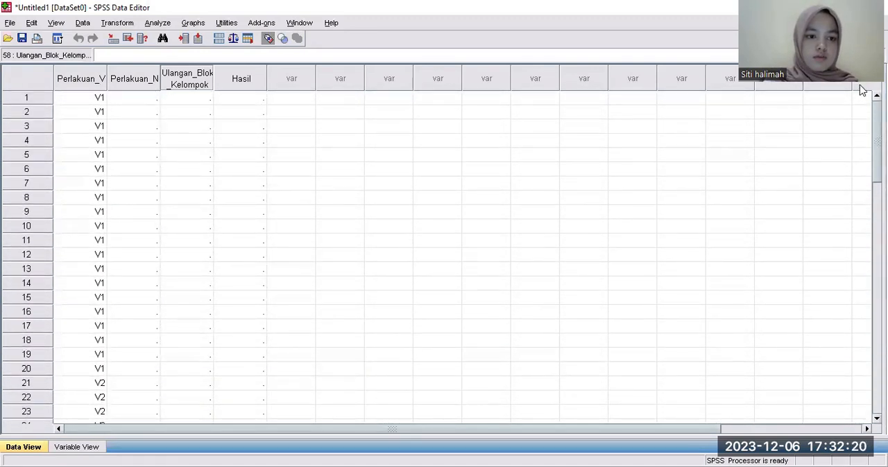
{"action": "left_click", "coordinate": [147, 101]}
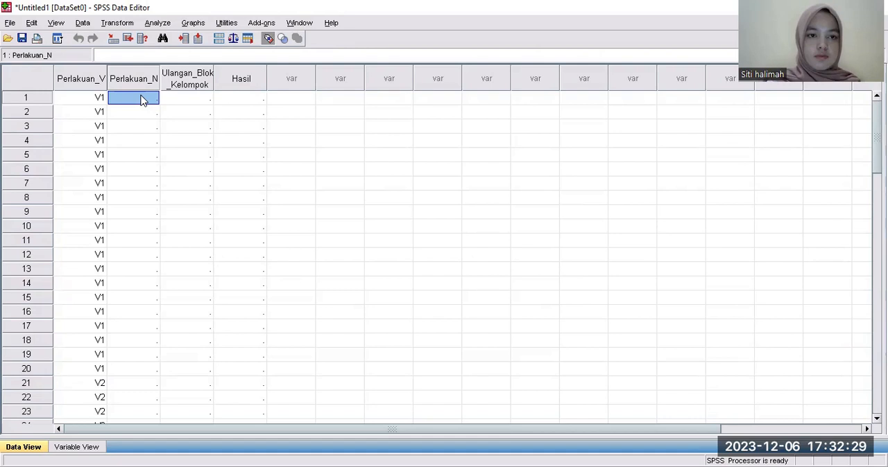
{"action": "right_click", "coordinate": [142, 101]}
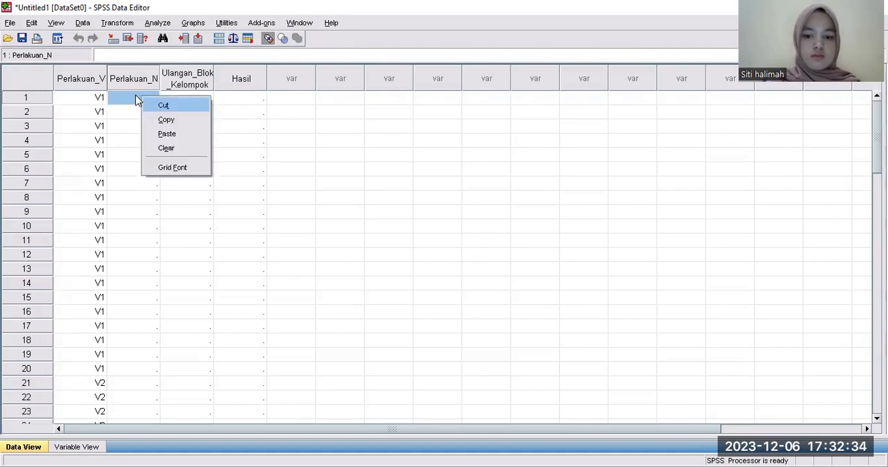
{"action": "left_click", "coordinate": [137, 97]}
{"action": "double_click", "coordinate": [138, 97]}
{"action": "type", "text": "n"}
{"action": "key", "text": "BackSpace"}
{"action": "key", "text": "Caps_Lock"}
{"action": "type", "text": "N0"}
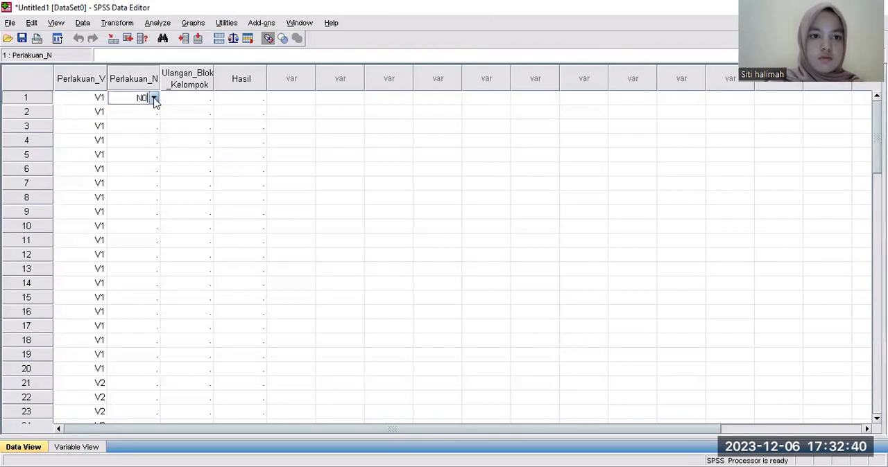
{"action": "left_click", "coordinate": [154, 99]}
Set Perlakuan_N to N0 in row 2.
{"action": "left_click", "coordinate": [147, 111]}
{"action": "double_click", "coordinate": [147, 111]}
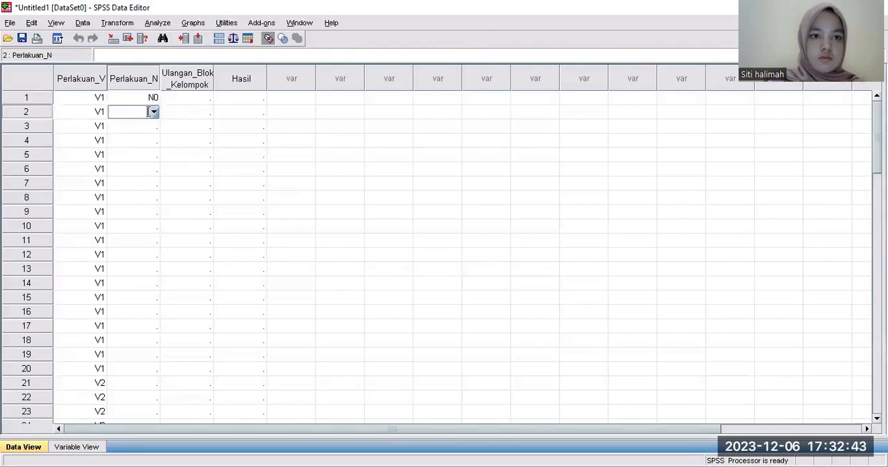
{"action": "left_click", "coordinate": [153, 112]}
{"action": "left_click", "coordinate": [152, 127]}
{"action": "left_click", "coordinate": [152, 127]}
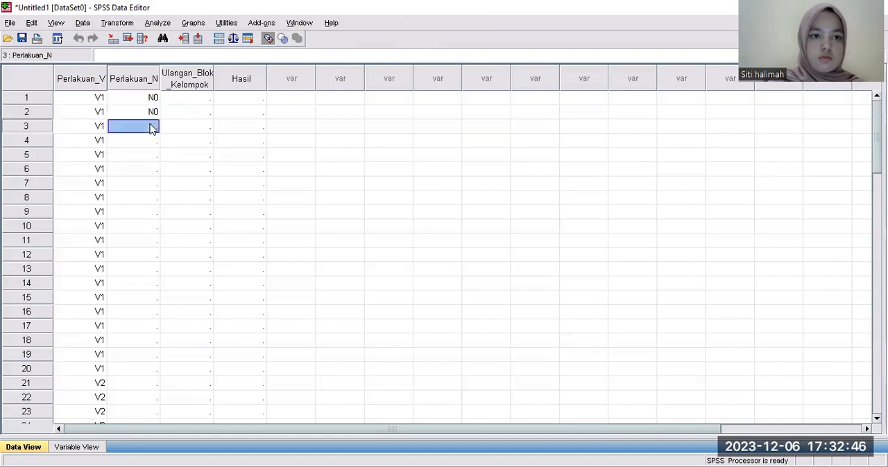
Copy the N0 values from Perlakuan_N rows 1 and 2 into rows 3 and 4.
{"action": "right_click", "coordinate": [150, 128]}
{"action": "left_click", "coordinate": [132, 127]}
{"action": "left_click_drag", "start_coordinate": [137, 102], "coordinate": [145, 113]}
{"action": "right_click", "coordinate": [146, 119]}
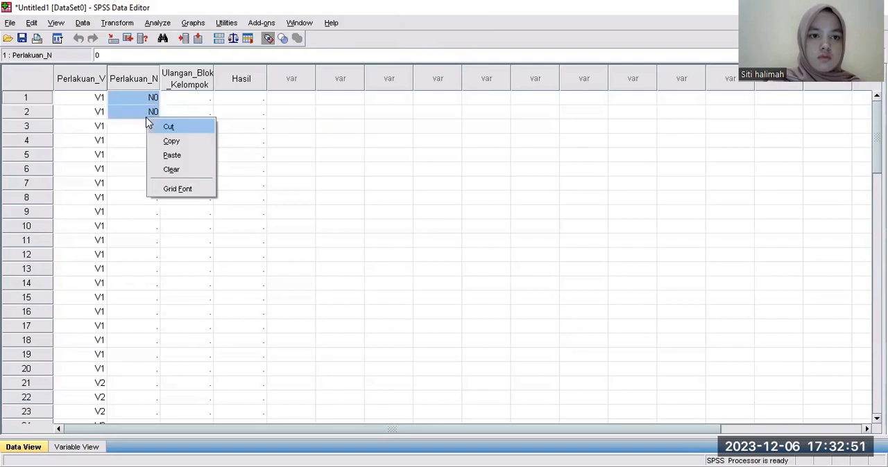
{"action": "left_click", "coordinate": [177, 143]}
{"action": "left_click", "coordinate": [145, 126]}
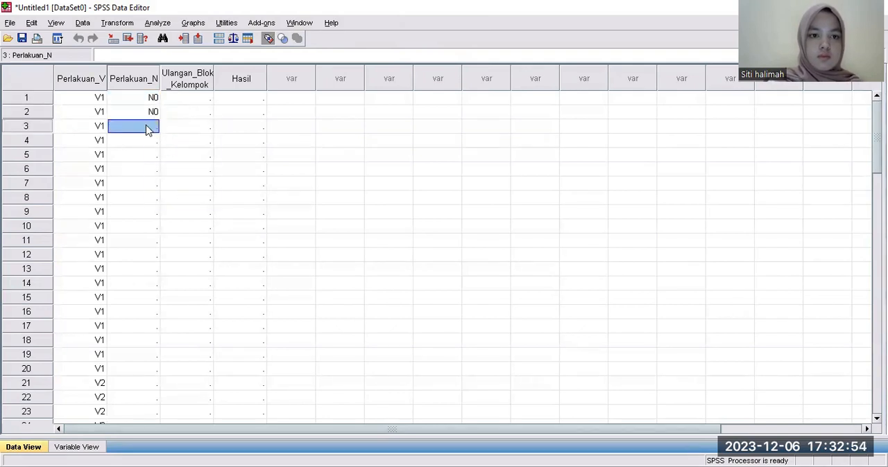
{"action": "right_click", "coordinate": [147, 128]}
{"action": "left_click", "coordinate": [171, 164]}
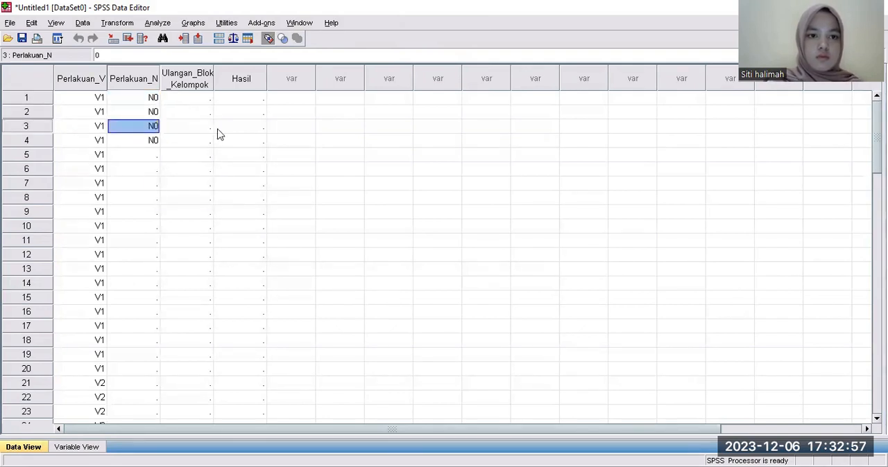
Enter N1 for Perlakuan_N in rows 5 and 6.
{"action": "left_click", "coordinate": [146, 159]}
{"action": "right_click", "coordinate": [147, 160]}
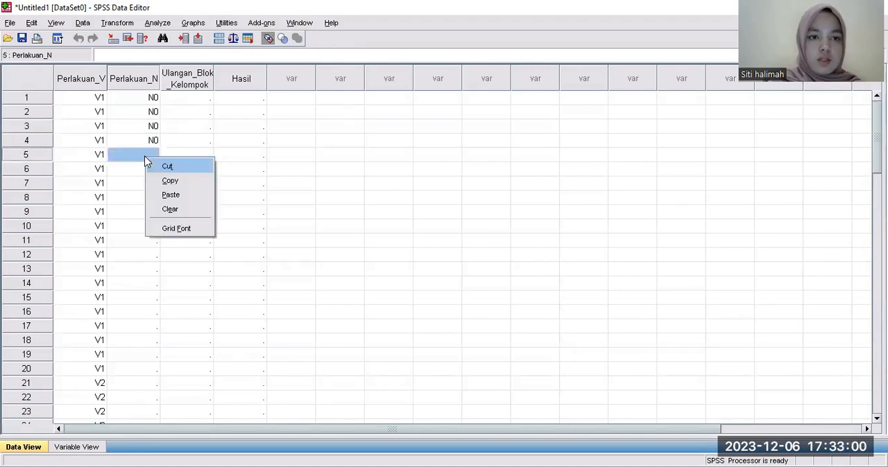
{"action": "left_click", "coordinate": [144, 159]}
{"action": "double_click", "coordinate": [142, 155]}
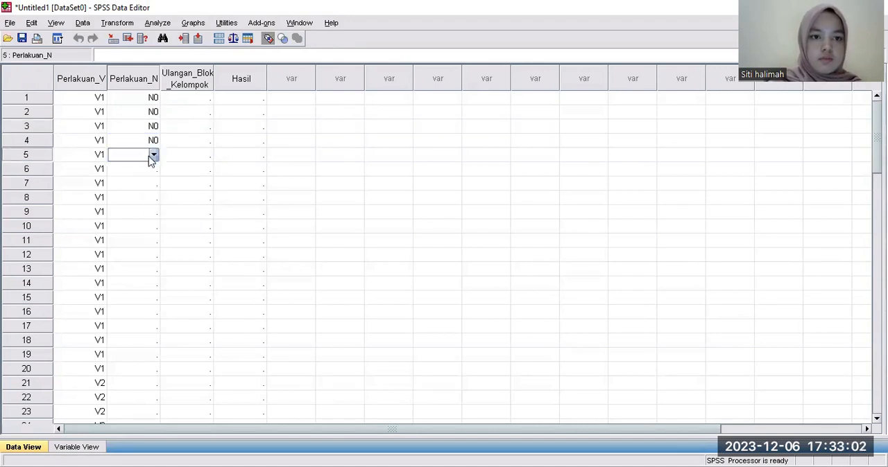
{"action": "left_click", "coordinate": [153, 155]}
{"action": "left_click", "coordinate": [142, 182]}
{"action": "left_click", "coordinate": [145, 171]}
{"action": "double_click", "coordinate": [144, 170]}
{"action": "left_click", "coordinate": [154, 170]}
{"action": "left_click", "coordinate": [145, 197]}
Enter N1 for Perlakuan_N in rows 7 and 8.
{"action": "left_click", "coordinate": [145, 186]}
{"action": "double_click", "coordinate": [144, 184]}
{"action": "left_click", "coordinate": [154, 183]}
{"action": "left_click", "coordinate": [146, 211]}
{"action": "double_click", "coordinate": [146, 199]}
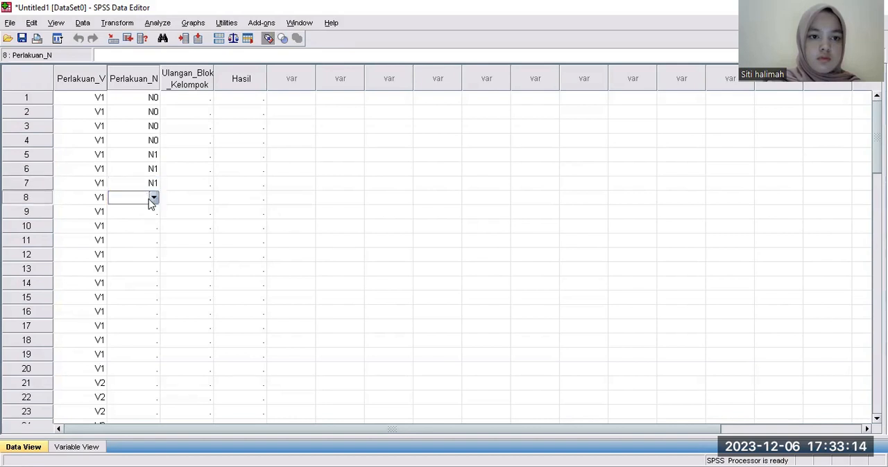
{"action": "left_click", "coordinate": [153, 198]}
{"action": "left_click", "coordinate": [149, 226]}
Enter N2 for Perlakuan_N in rows 9 and 10.
{"action": "left_click", "coordinate": [147, 215]}
{"action": "left_click", "coordinate": [145, 212]}
{"action": "left_click", "coordinate": [154, 212]}
{"action": "left_click", "coordinate": [146, 251]}
{"action": "left_click", "coordinate": [146, 227]}
{"action": "left_click", "coordinate": [149, 228]}
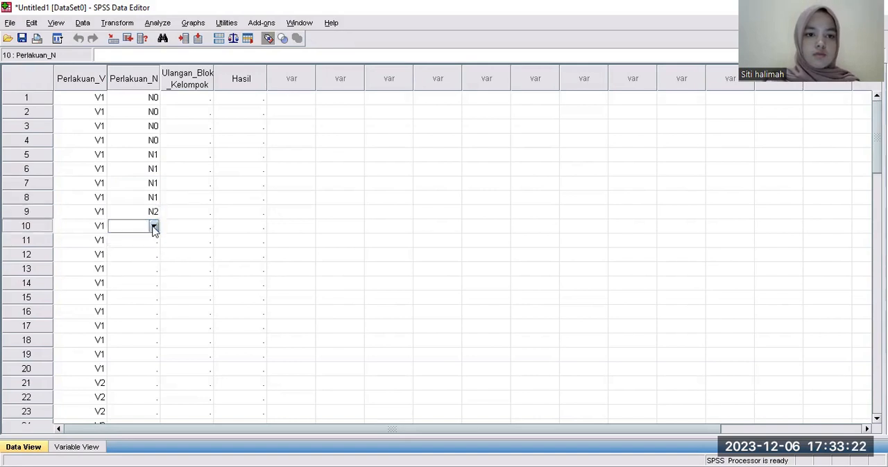
{"action": "left_click", "coordinate": [154, 227]}
{"action": "left_click", "coordinate": [135, 267]}
Copy the N2 values from Perlakuan_N rows 9 and 10 into rows 11 and 12.
{"action": "left_click_drag", "start_coordinate": [138, 211], "coordinate": [148, 231]}
{"action": "right_click", "coordinate": [148, 230]}
{"action": "left_click", "coordinate": [166, 250]}
{"action": "right_click", "coordinate": [149, 244]}
{"action": "left_click", "coordinate": [175, 277]}
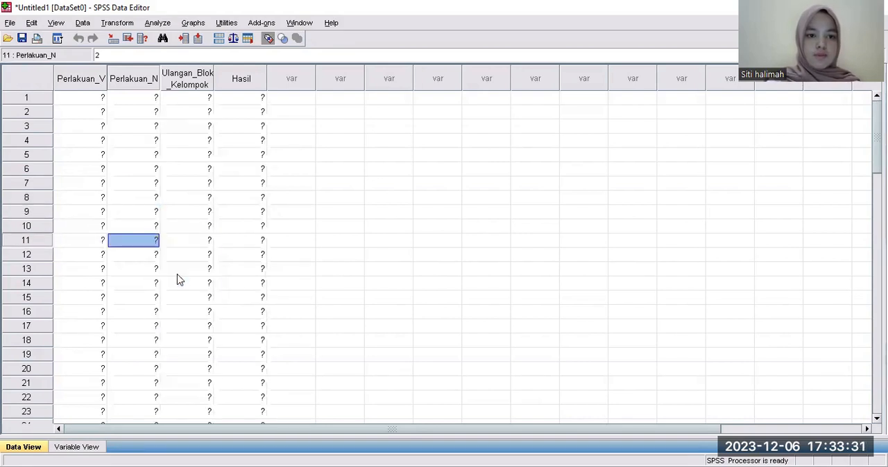
Enter N3 for Perlakuan_N in rows 13 and 14.
{"action": "left_click", "coordinate": [146, 270]}
{"action": "right_click", "coordinate": [147, 272]}
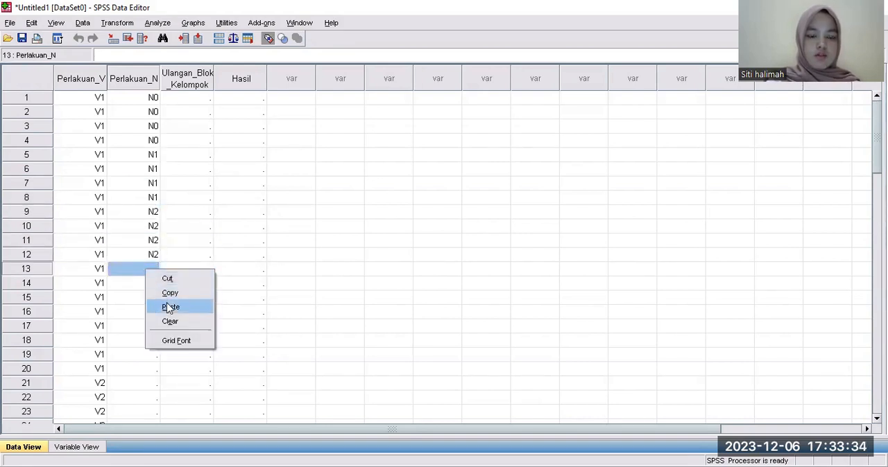
{"action": "left_click", "coordinate": [139, 278]}
{"action": "left_click", "coordinate": [138, 272]}
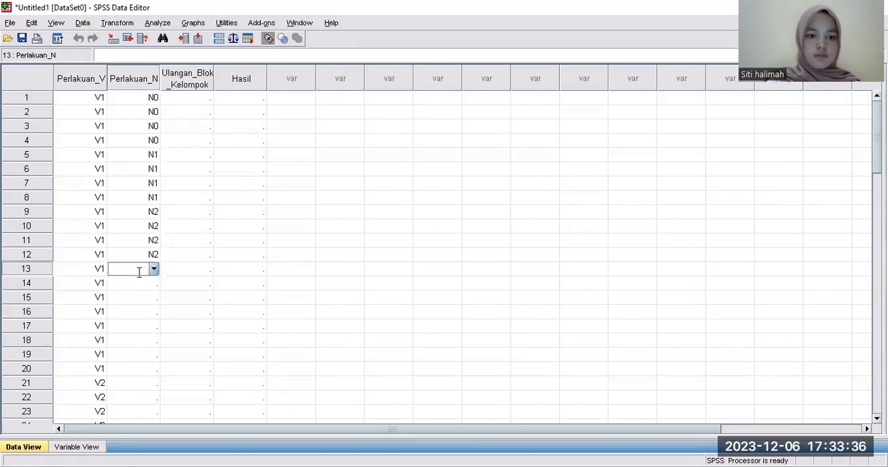
{"action": "left_click", "coordinate": [153, 269]}
{"action": "left_click", "coordinate": [143, 321]}
{"action": "left_click", "coordinate": [145, 284]}
{"action": "left_click", "coordinate": [145, 283]}
{"action": "left_click", "coordinate": [154, 283]}
{"action": "left_click", "coordinate": [136, 336]}
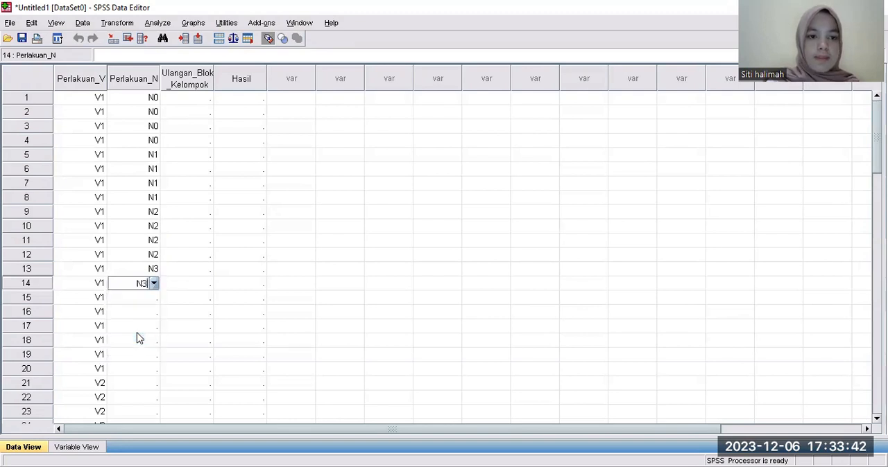
Copy the N3 values from Perlakuan_N rows 13 and 14 into rows 15 and 16.
{"action": "left_click_drag", "start_coordinate": [132, 271], "coordinate": [141, 286]}
{"action": "right_click", "coordinate": [140, 285]}
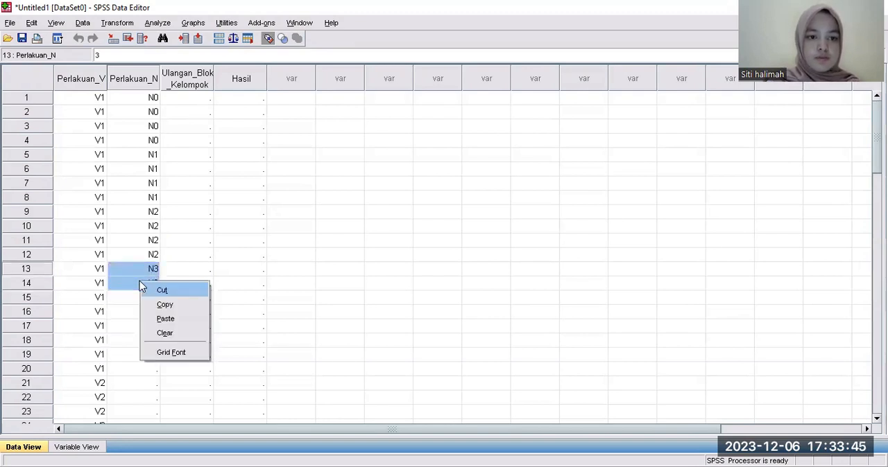
{"action": "left_click", "coordinate": [163, 304]}
{"action": "left_click", "coordinate": [139, 297]}
{"action": "right_click", "coordinate": [139, 297]}
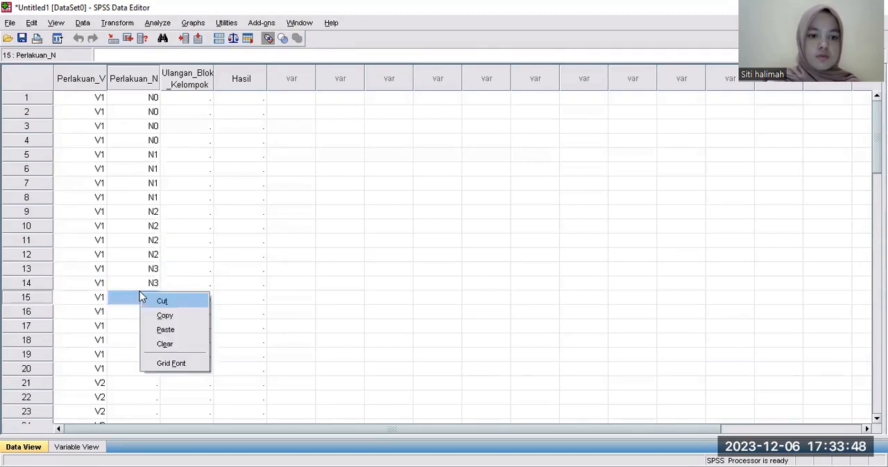
{"action": "left_click", "coordinate": [169, 329]}
Enter N4 for Perlakuan_N in row 17.
{"action": "left_click", "coordinate": [154, 328]}
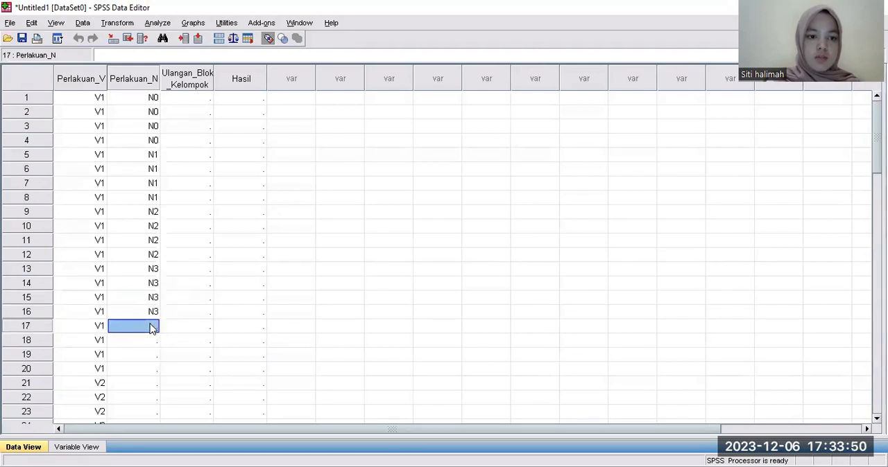
{"action": "right_click", "coordinate": [150, 325]}
{"action": "left_click", "coordinate": [137, 328]}
{"action": "left_click", "coordinate": [153, 327]}
{"action": "left_click", "coordinate": [154, 328]}
{"action": "left_click", "coordinate": [134, 393]}
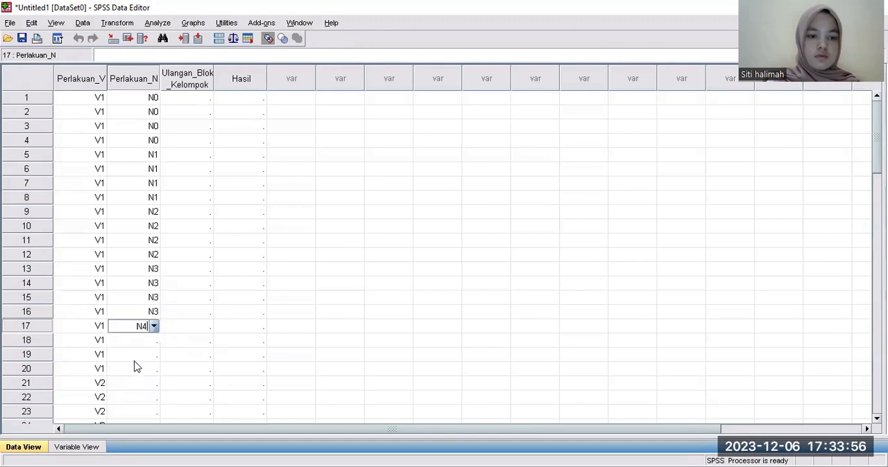
{"action": "left_click", "coordinate": [136, 344]}
{"action": "right_click", "coordinate": [135, 343]}
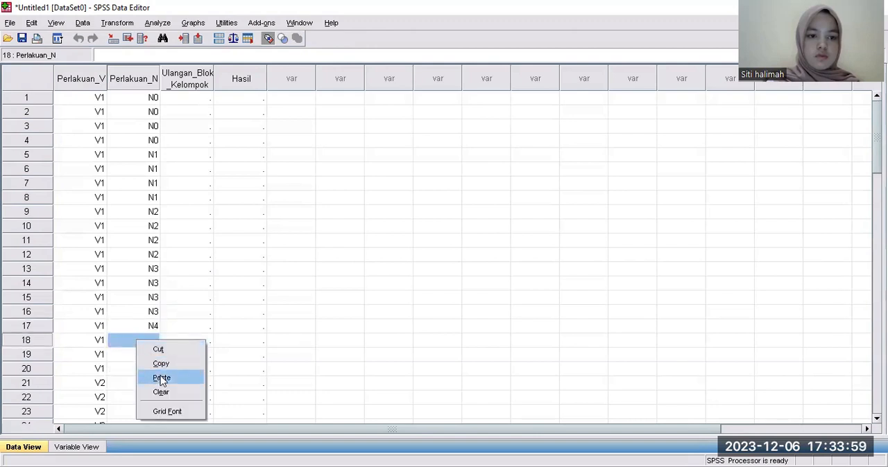
{"action": "left_click", "coordinate": [153, 341]}
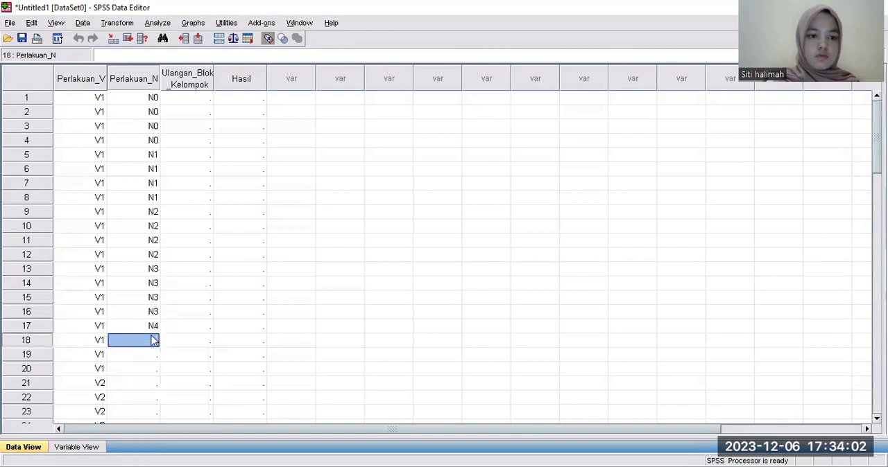
{"action": "scroll", "coordinate": [153, 341], "scroll_direction": "down", "scroll_amount": 15}
{"action": "scroll", "coordinate": [551, 305], "scroll_direction": "up", "scroll_amount": 13}
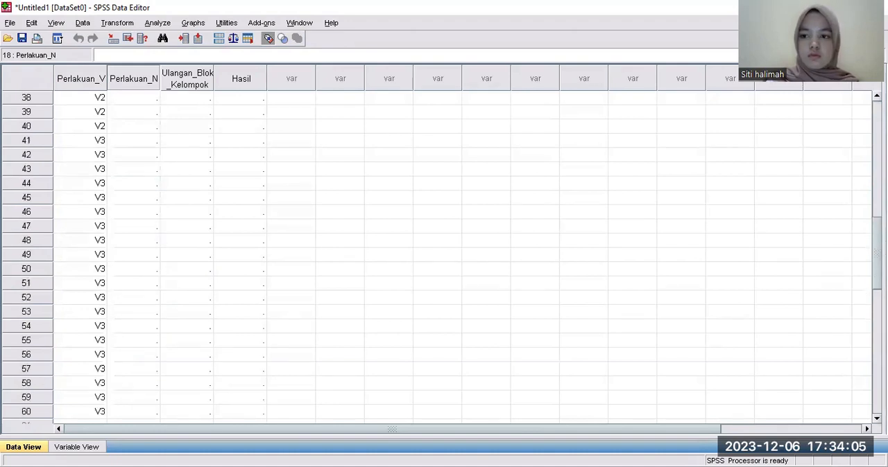
Enter N4 for Perlakuan_N in rows 18, 19 and 20.
{"action": "right_click", "coordinate": [150, 250]}
{"action": "left_click", "coordinate": [145, 248]}
{"action": "left_click", "coordinate": [147, 248]}
{"action": "left_click", "coordinate": [154, 247]}
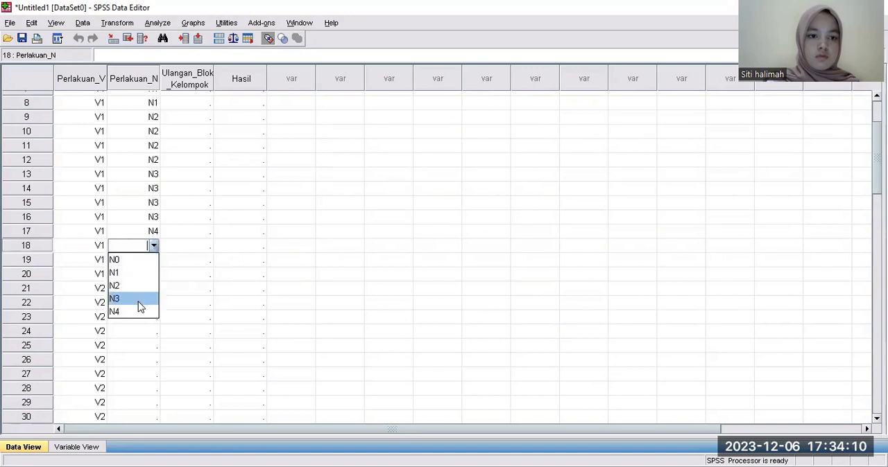
{"action": "left_click", "coordinate": [136, 310]}
{"action": "left_click", "coordinate": [145, 261]}
{"action": "left_click", "coordinate": [146, 261]}
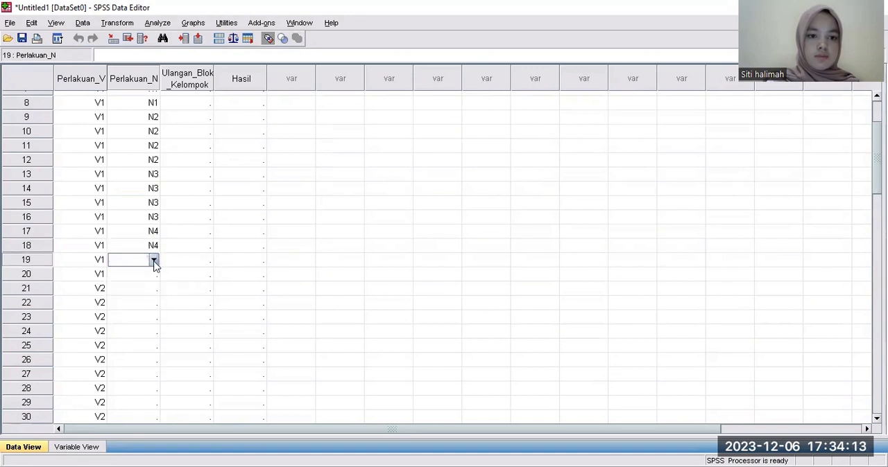
{"action": "left_click", "coordinate": [153, 260]}
{"action": "left_click", "coordinate": [138, 331]}
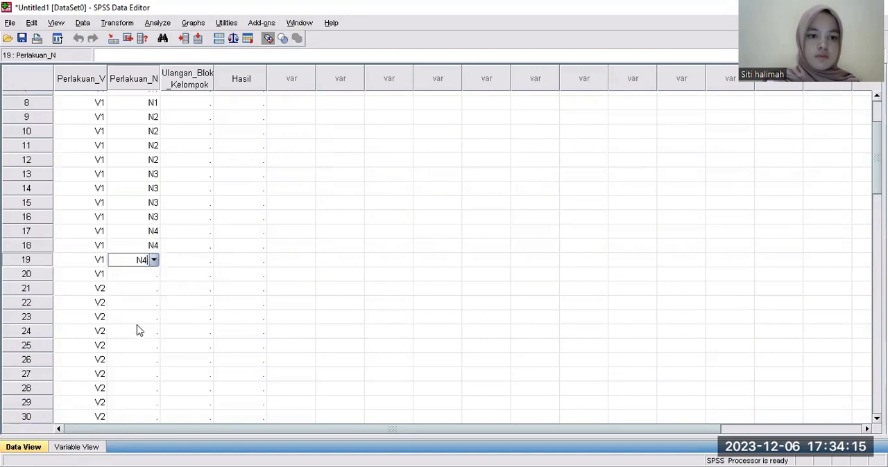
{"action": "left_click", "coordinate": [140, 275]}
{"action": "left_click", "coordinate": [154, 275]}
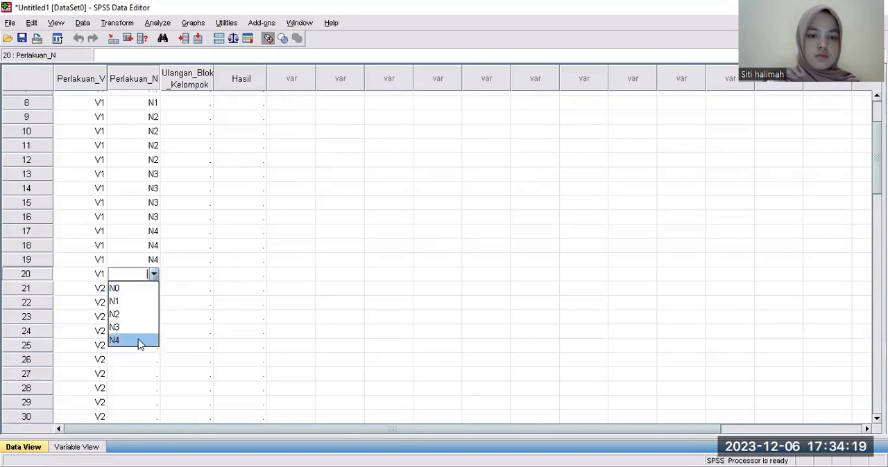
{"action": "left_click", "coordinate": [139, 341]}
{"action": "left_click", "coordinate": [319, 246]}
Copy the Perlakuan_N values N0 to N4 from rows 1–20 into rows 21–40.
{"action": "scroll", "coordinate": [186, 185], "scroll_direction": "down", "scroll_amount": 3}
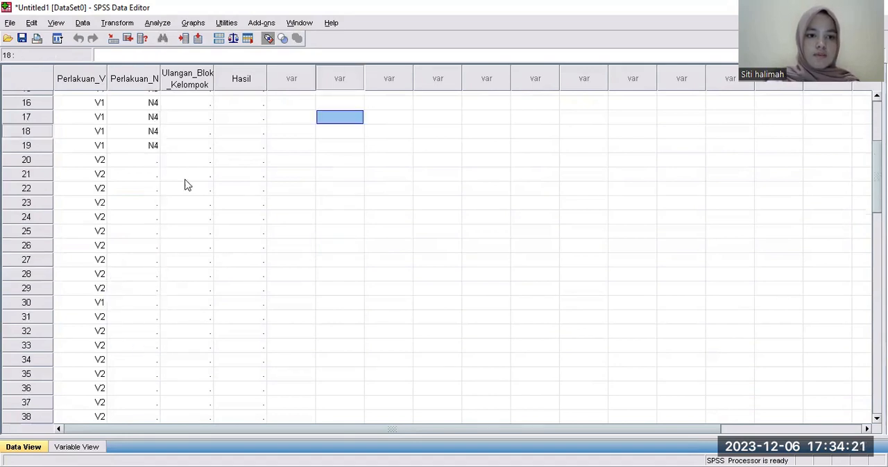
{"action": "scroll", "coordinate": [186, 185], "scroll_direction": "down", "scroll_amount": 20}
{"action": "scroll", "coordinate": [863, 218], "scroll_direction": "up", "scroll_amount": 20}
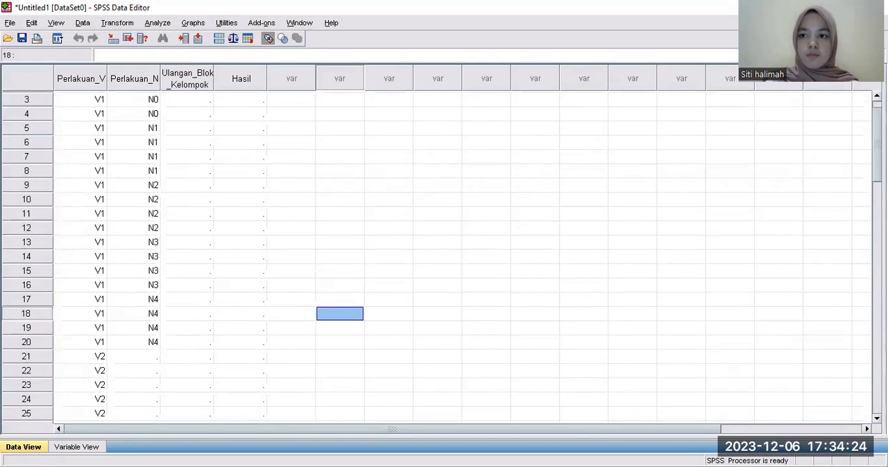
{"action": "scroll", "coordinate": [139, 208], "scroll_direction": "up", "scroll_amount": 1}
{"action": "left_click_drag", "start_coordinate": [125, 97], "coordinate": [147, 368]}
{"action": "right_click", "coordinate": [150, 369]}
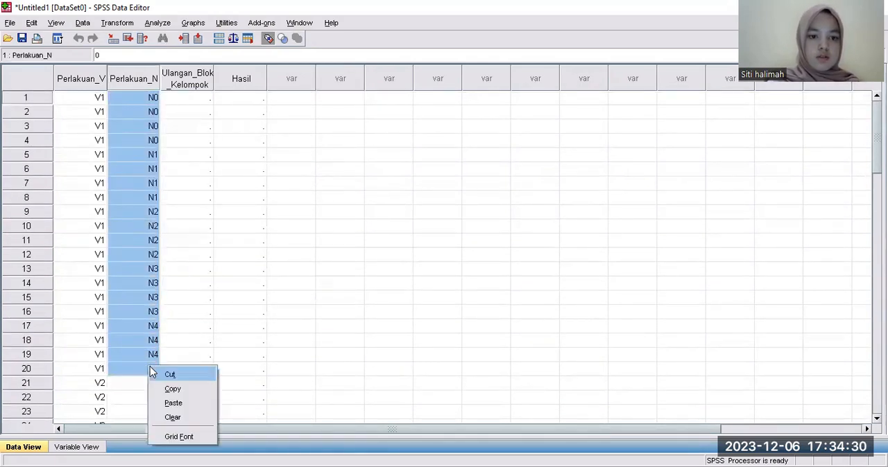
{"action": "left_click", "coordinate": [170, 389]}
{"action": "left_click", "coordinate": [141, 384]}
{"action": "right_click", "coordinate": [141, 383]}
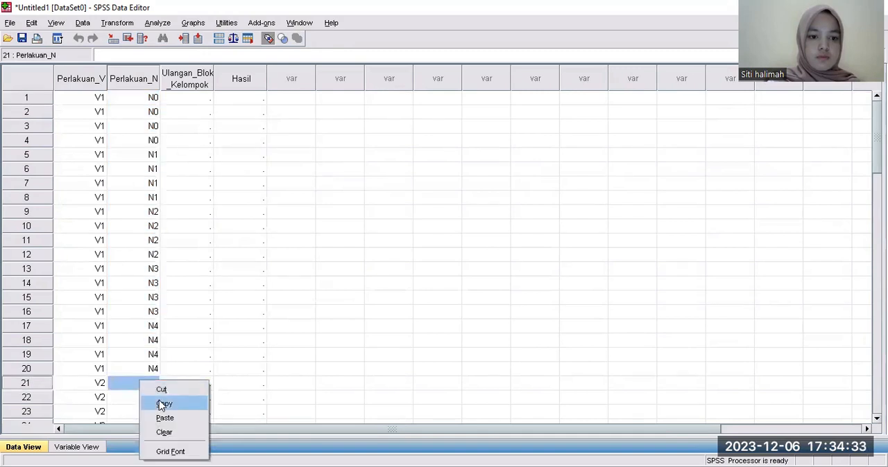
{"action": "left_click", "coordinate": [167, 419]}
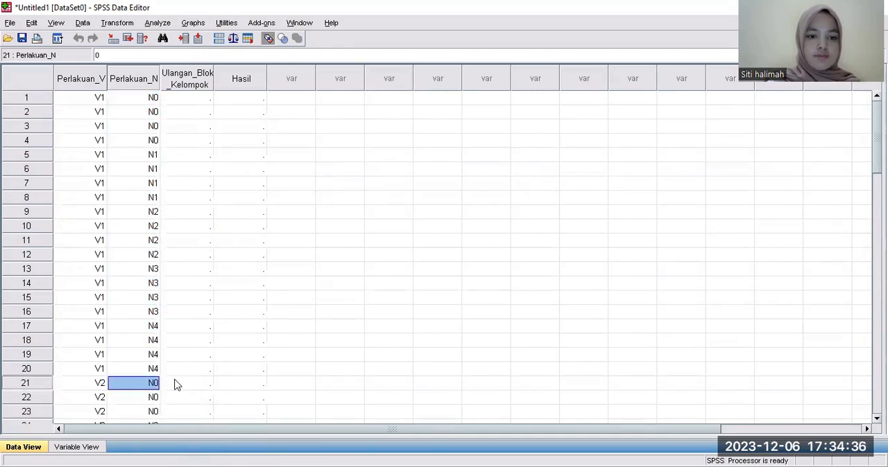
Paste the copied N0 to N4 block into Perlakuan_N rows 41–60.
{"action": "scroll", "coordinate": [444, 257], "scroll_direction": "down", "scroll_amount": 15}
{"action": "scroll", "coordinate": [443, 257], "scroll_direction": "up", "scroll_amount": 4}
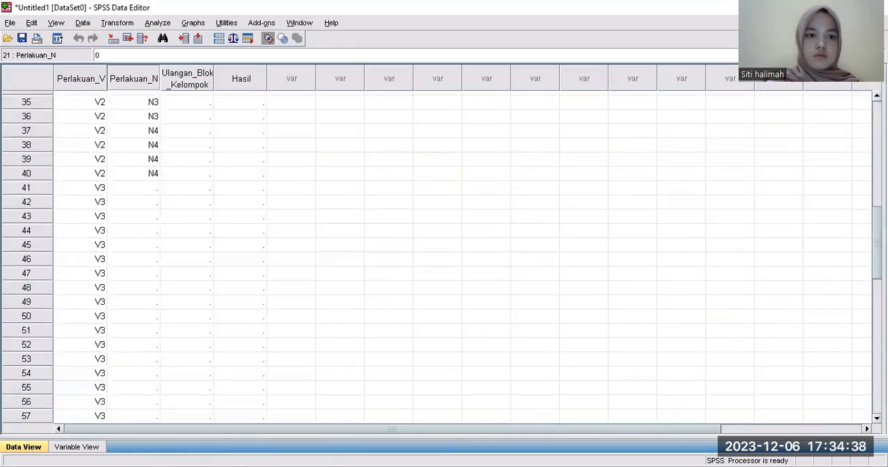
{"action": "left_click", "coordinate": [139, 189]}
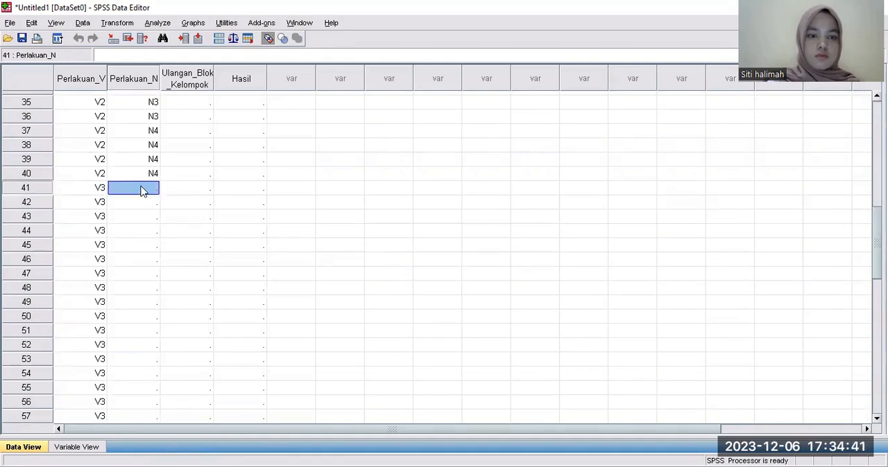
{"action": "right_click", "coordinate": [143, 191]}
{"action": "left_click", "coordinate": [167, 225]}
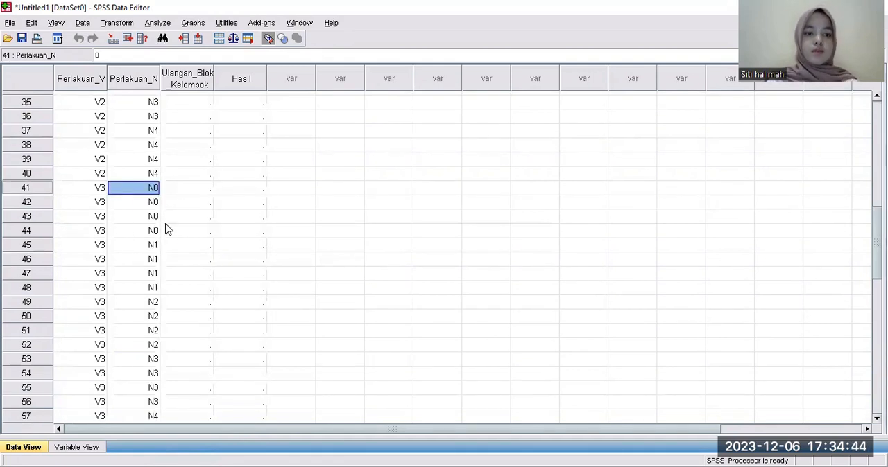
Enter Ulangan I for Ulangan_Blok_Kelompok in row 1.
{"action": "scroll", "coordinate": [444, 257], "scroll_direction": "down", "scroll_amount": 13}
{"action": "scroll", "coordinate": [443, 257], "scroll_direction": "up", "scroll_amount": 20}
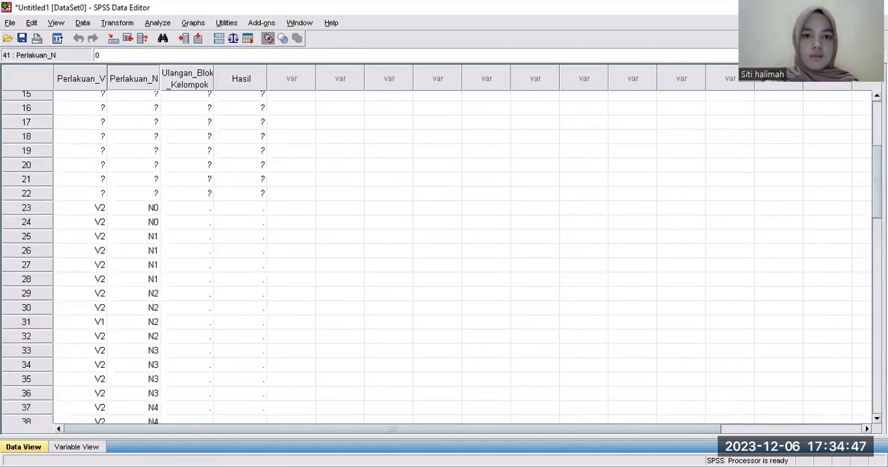
{"action": "scroll", "coordinate": [444, 256], "scroll_direction": "up", "scroll_amount": 3}
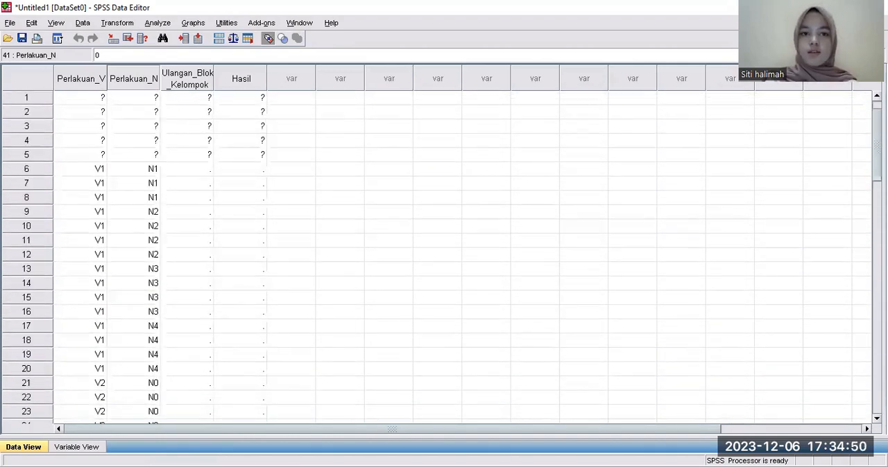
{"action": "left_click", "coordinate": [192, 102]}
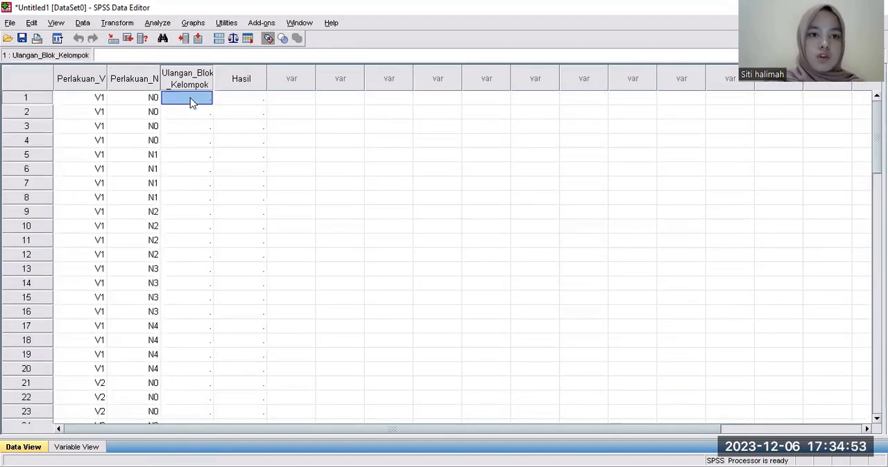
{"action": "right_click", "coordinate": [195, 104]}
{"action": "key", "text": "Escape"}
{"action": "left_click", "coordinate": [185, 104]}
{"action": "left_click", "coordinate": [207, 97]}
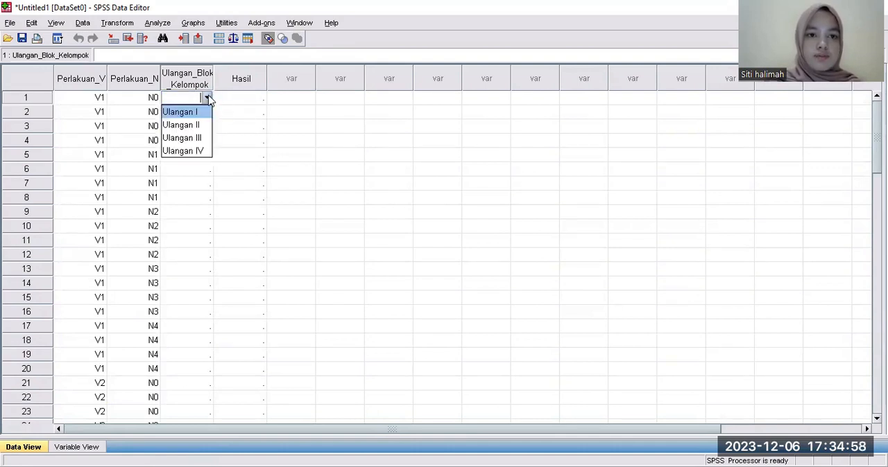
{"action": "left_click", "coordinate": [198, 114]}
Enter Ulangan II for Ulangan_Blok_Kelompok in row 2.
{"action": "left_click", "coordinate": [196, 113]}
{"action": "right_click", "coordinate": [205, 114]}
{"action": "key", "text": "Escape"}
{"action": "left_click", "coordinate": [199, 111]}
{"action": "left_click", "coordinate": [208, 112]}
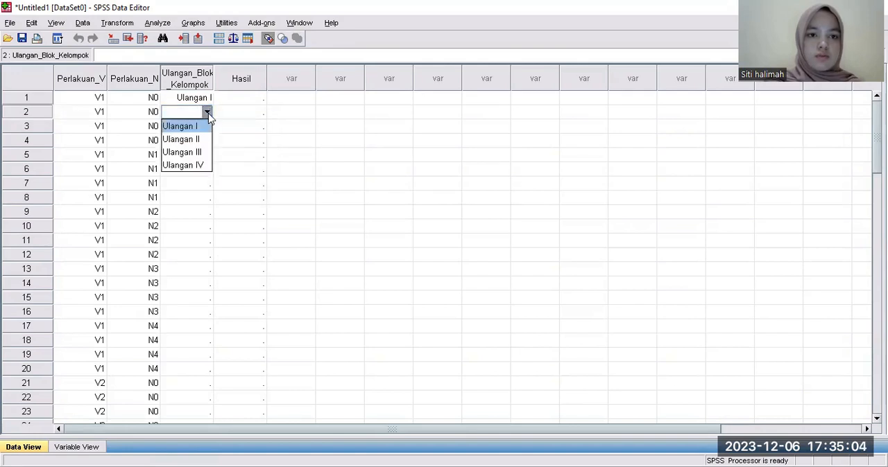
{"action": "left_click", "coordinate": [191, 139]}
Enter Ulangan III in row 3 and Ulangan IV in row 4 of Ulangan_Blok_Kelompok.
{"action": "left_click", "coordinate": [201, 127]}
{"action": "left_click", "coordinate": [205, 132]}
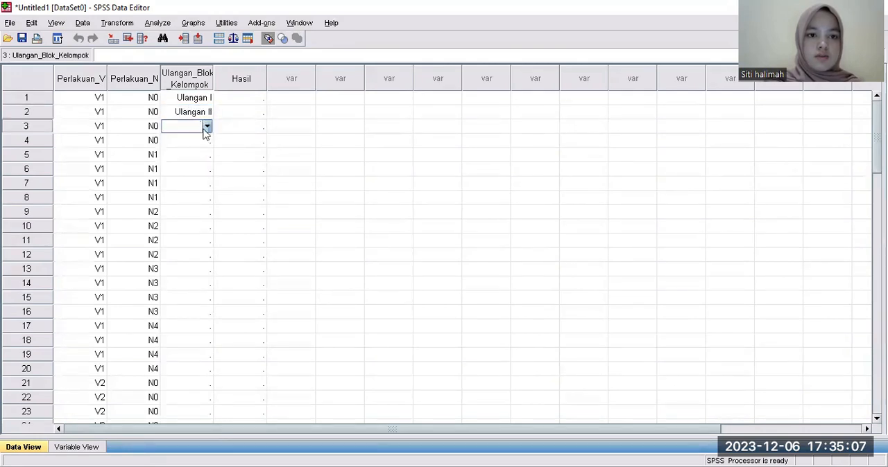
{"action": "left_click", "coordinate": [206, 127]}
{"action": "left_click", "coordinate": [191, 167]}
{"action": "left_click", "coordinate": [196, 141]}
{"action": "left_click", "coordinate": [197, 140]}
{"action": "left_click", "coordinate": [207, 141]}
{"action": "left_click", "coordinate": [196, 193]}
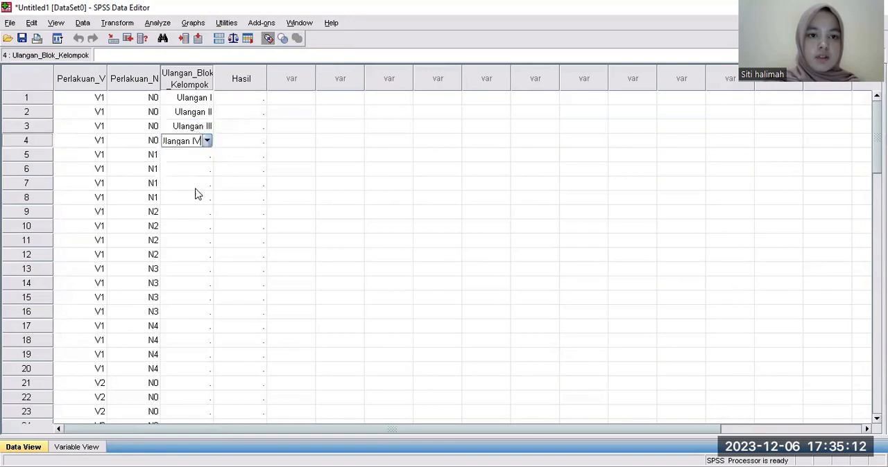
Copy the Ulangan I to Ulangan IV values from Ulangan_Blok_Kelompok rows 1–4 into rows 5–8.
{"action": "left_click_drag", "start_coordinate": [175, 99], "coordinate": [193, 143]}
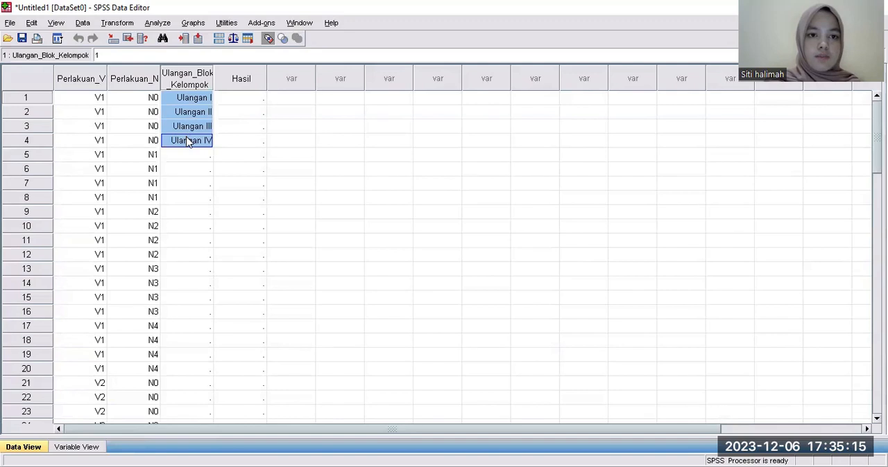
{"action": "right_click", "coordinate": [200, 146]}
{"action": "left_click", "coordinate": [212, 161]}
{"action": "right_click", "coordinate": [188, 150]}
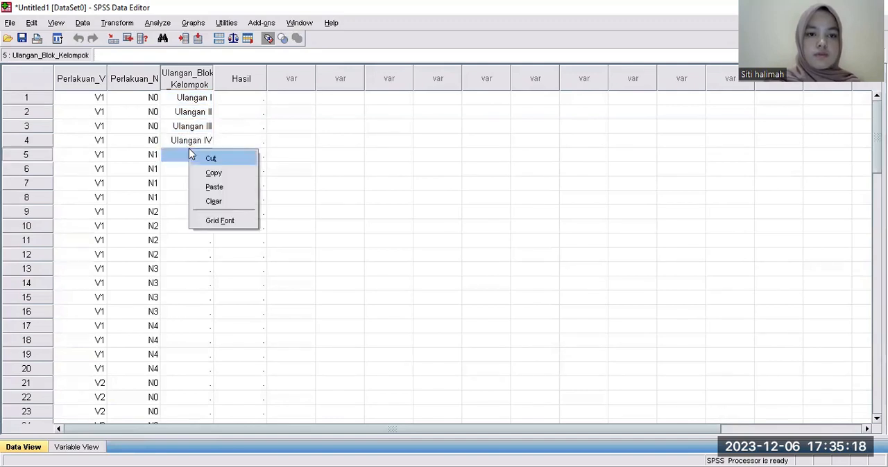
{"action": "left_click", "coordinate": [220, 187]}
Paste the copied Ulangan I to Ulangan IV values into Ulangan_Blok_Kelompok rows 9–12, 13–16 and 17–20.
{"action": "left_click", "coordinate": [194, 212]}
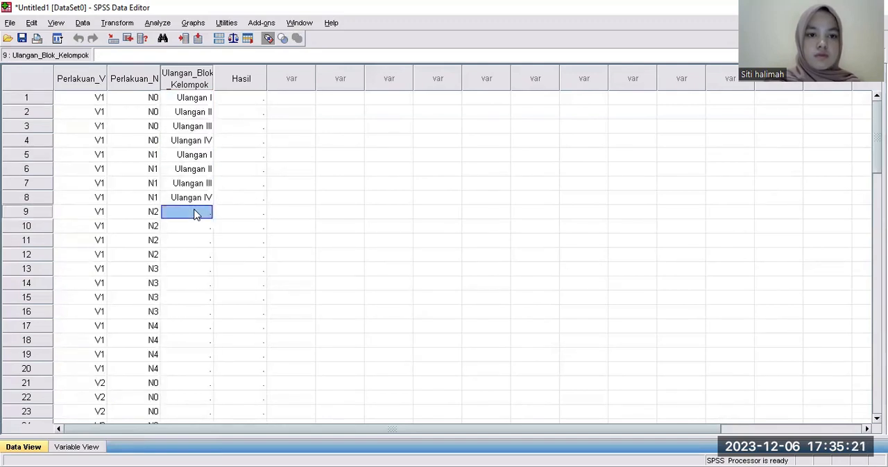
{"action": "right_click", "coordinate": [194, 212]}
{"action": "left_click", "coordinate": [216, 248]}
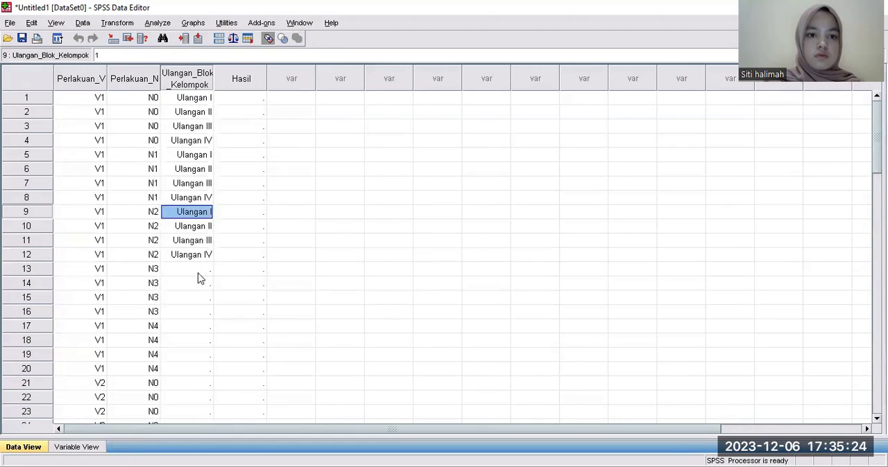
{"action": "left_click", "coordinate": [200, 268]}
{"action": "right_click", "coordinate": [199, 268]}
{"action": "left_click", "coordinate": [235, 299]}
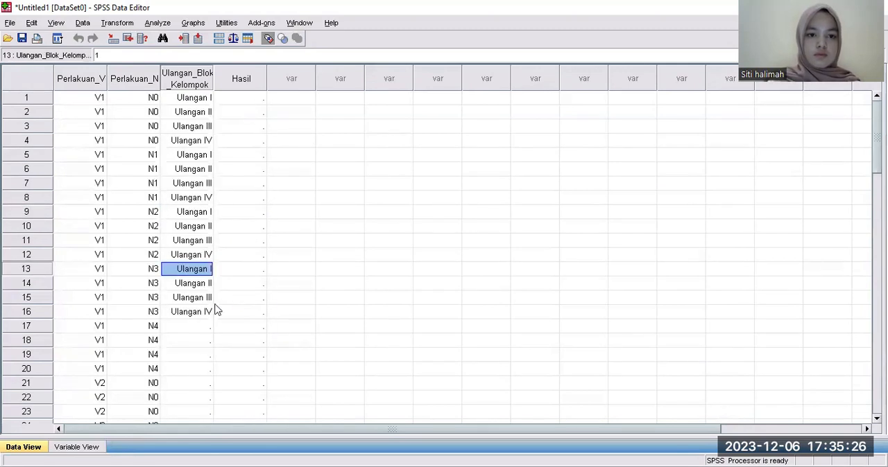
{"action": "left_click", "coordinate": [205, 326]}
{"action": "right_click", "coordinate": [205, 327]}
{"action": "left_click", "coordinate": [231, 359]}
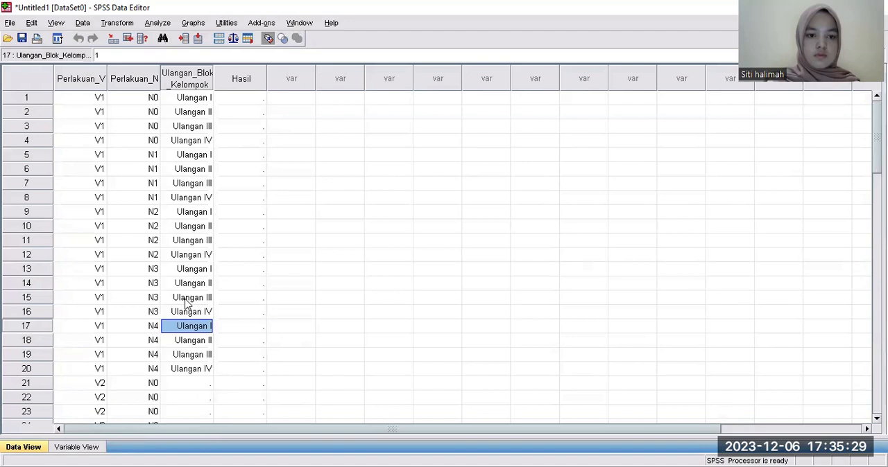
Paste the copied Ulangan I to Ulangan IV values into Ulangan_Blok_Kelompok rows 21–24 and 25–28.
{"action": "scroll", "coordinate": [186, 304], "scroll_direction": "down", "scroll_amount": 5}
{"action": "scroll", "coordinate": [186, 304], "scroll_direction": "down", "scroll_amount": 10}
{"action": "scroll", "coordinate": [186, 304], "scroll_direction": "up", "scroll_amount": 8}
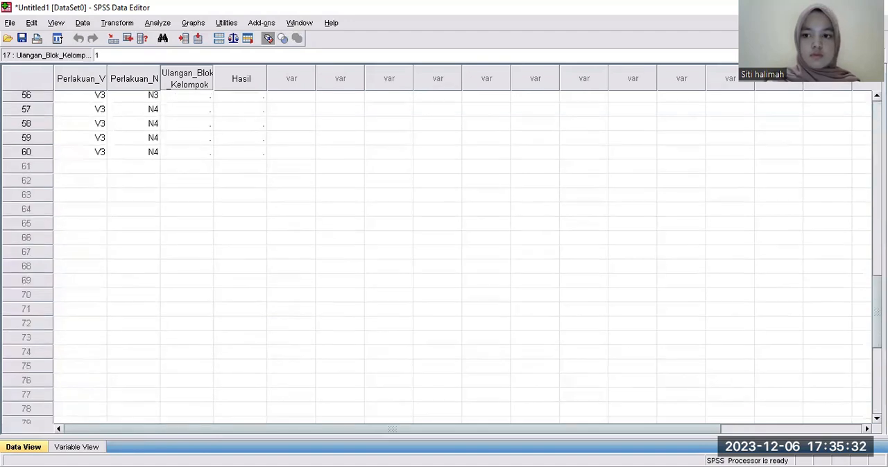
{"action": "scroll", "coordinate": [862, 178], "scroll_direction": "up", "scroll_amount": 6}
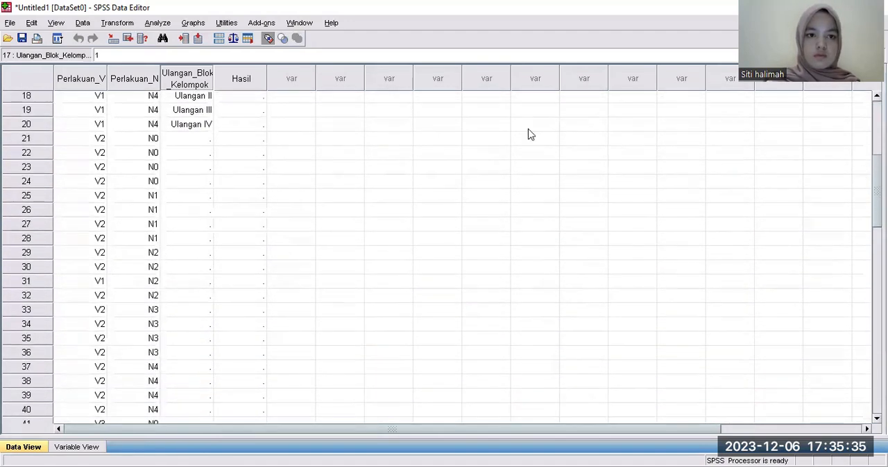
{"action": "left_click", "coordinate": [196, 139]}
{"action": "right_click", "coordinate": [198, 141]}
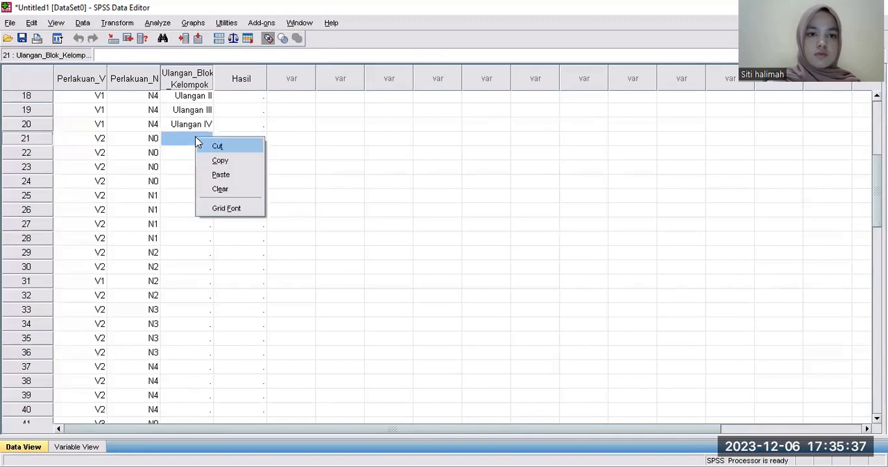
{"action": "left_click", "coordinate": [215, 173]}
{"action": "left_click", "coordinate": [199, 196]}
{"action": "right_click", "coordinate": [199, 195]}
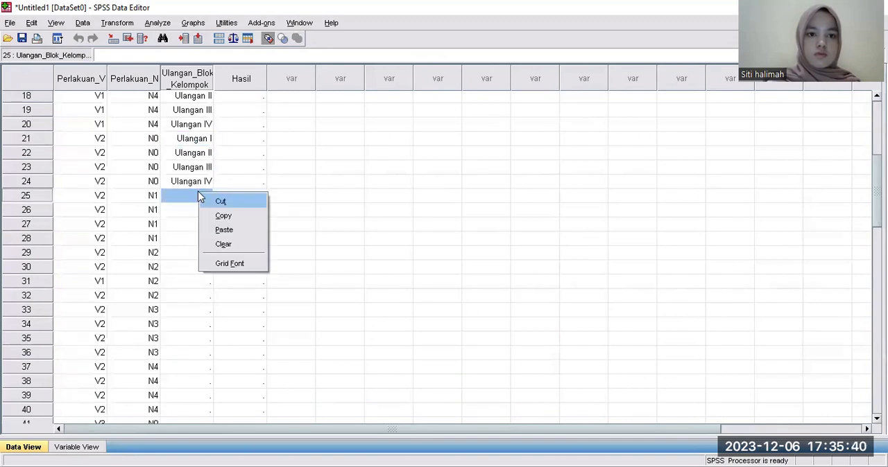
{"action": "left_click", "coordinate": [227, 231]}
Try to paste the copied Ulangan I to Ulangan IV values into Ulangan_Blok_Kelompok from row 29.
{"action": "left_click", "coordinate": [202, 254]}
{"action": "right_click", "coordinate": [203, 255]}
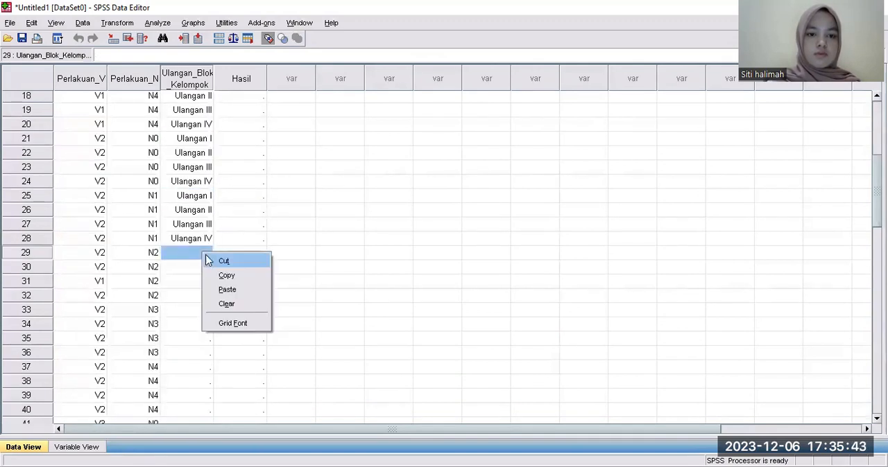
{"action": "left_click", "coordinate": [221, 288]}
{"action": "right_click", "coordinate": [195, 262]}
{"action": "left_click", "coordinate": [214, 296]}
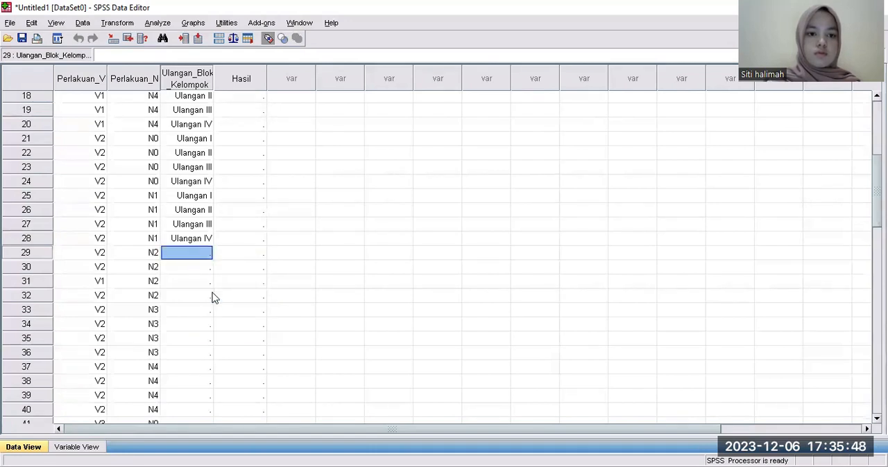
Try to copy the Ulangan_Blok_Kelompok values of rows 21–28 into the cells starting at row 29.
{"action": "left_click", "coordinate": [188, 201]}
{"action": "left_click_drag", "start_coordinate": [179, 142], "coordinate": [206, 237]}
{"action": "right_click", "coordinate": [206, 236]}
{"action": "left_click", "coordinate": [229, 257]}
{"action": "left_click", "coordinate": [188, 252]}
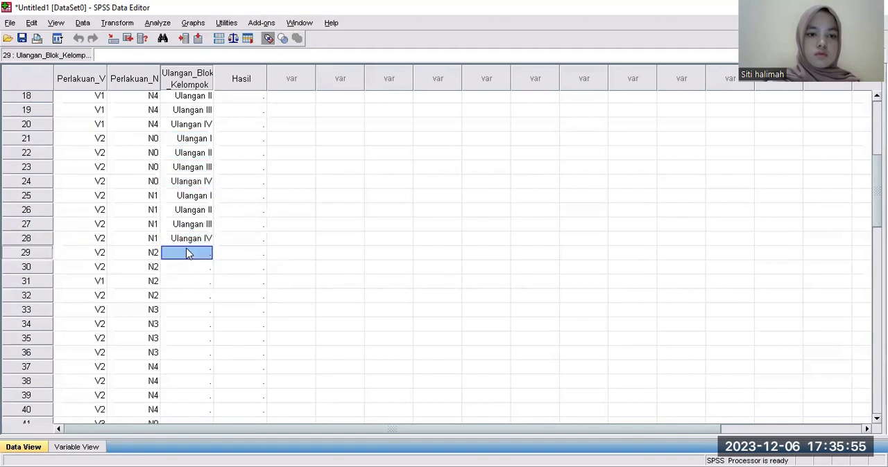
{"action": "right_click", "coordinate": [188, 253]}
{"action": "left_click", "coordinate": [209, 273]}
Enter Ulangan I, Ulangan II and Ulangan III for Ulangan_Blok_Kelompok in rows 29, 30 and 31.
{"action": "left_click", "coordinate": [203, 256]}
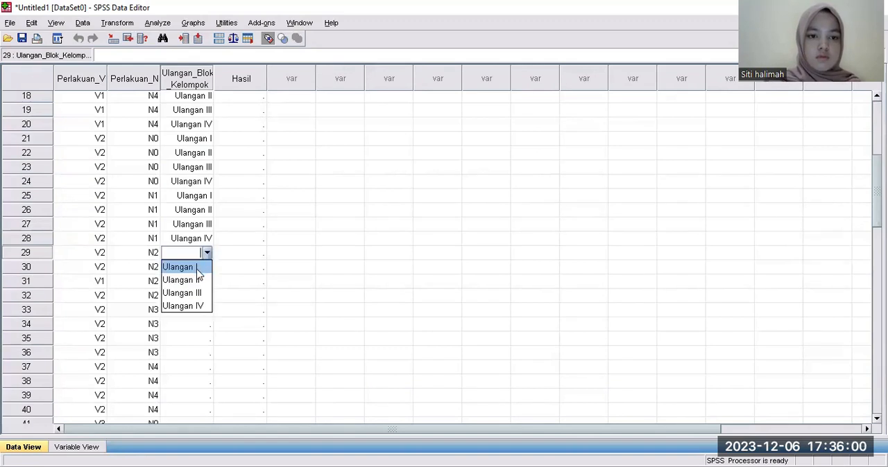
{"action": "left_click", "coordinate": [197, 269]}
{"action": "left_click", "coordinate": [196, 270]}
{"action": "left_click", "coordinate": [200, 269]}
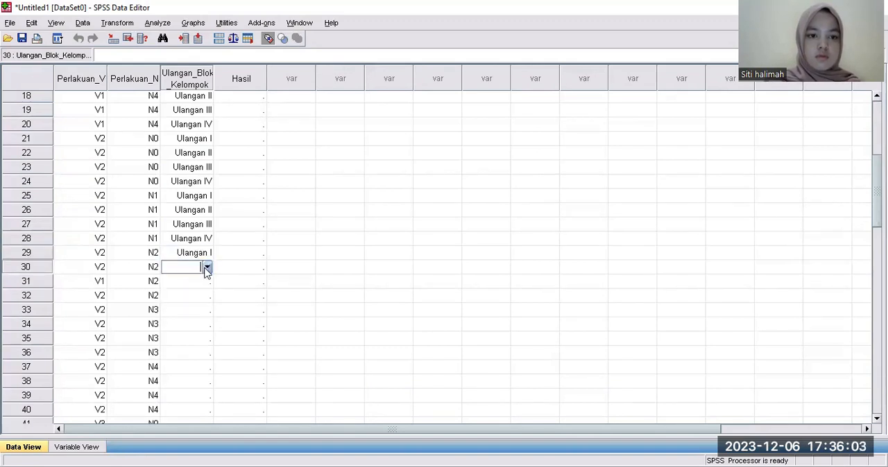
{"action": "left_click", "coordinate": [206, 268]}
{"action": "left_click", "coordinate": [201, 294]}
{"action": "left_click", "coordinate": [199, 285]}
{"action": "left_click", "coordinate": [199, 286]}
{"action": "left_click", "coordinate": [206, 282]}
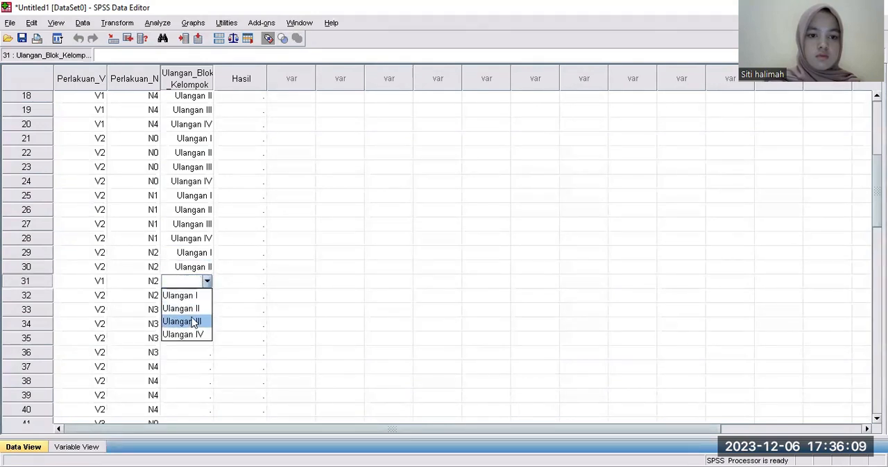
{"action": "left_click", "coordinate": [193, 323]}
Enter Ulangan IV for Ulangan_Blok_Kelompok in row 32.
{"action": "left_click", "coordinate": [192, 295]}
{"action": "left_click", "coordinate": [201, 295]}
{"action": "left_click", "coordinate": [206, 297]}
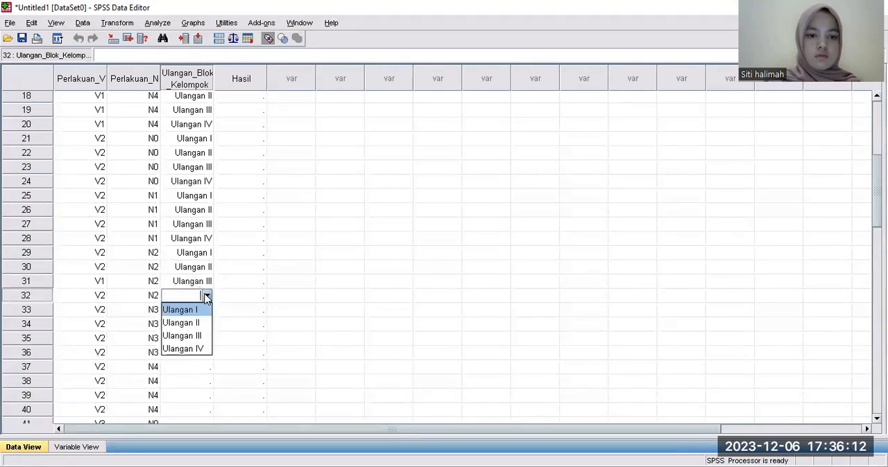
{"action": "left_click", "coordinate": [188, 349]}
{"action": "left_click", "coordinate": [191, 324]}
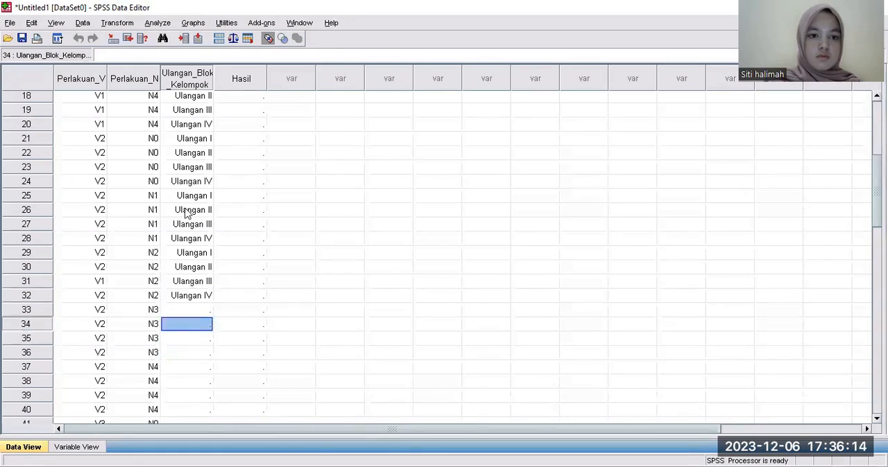
Copy the Ulangan_Blok_Kelompok values of rows 29–32 and paste them into rows 33–36 and 37–40.
{"action": "left_click_drag", "start_coordinate": [177, 253], "coordinate": [195, 284]}
{"action": "right_click", "coordinate": [196, 294]}
{"action": "left_click", "coordinate": [216, 316]}
{"action": "left_click", "coordinate": [201, 310]}
{"action": "right_click", "coordinate": [200, 309]}
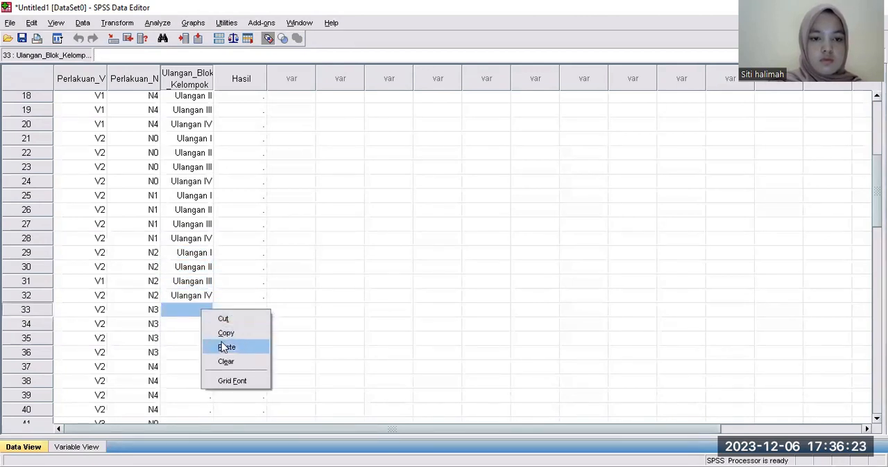
{"action": "left_click", "coordinate": [222, 347]}
{"action": "left_click", "coordinate": [191, 366]}
{"action": "right_click", "coordinate": [191, 366]}
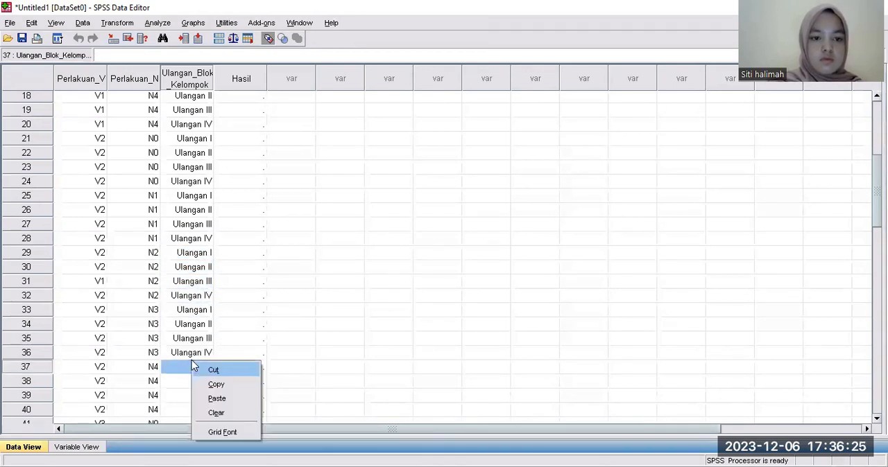
{"action": "left_click", "coordinate": [217, 399]}
Try to paste the copied Ulangan I to Ulangan IV values into Ulangan_Blok_Kelompok from row 41.
{"action": "scroll", "coordinate": [197, 360], "scroll_direction": "down", "scroll_amount": 10}
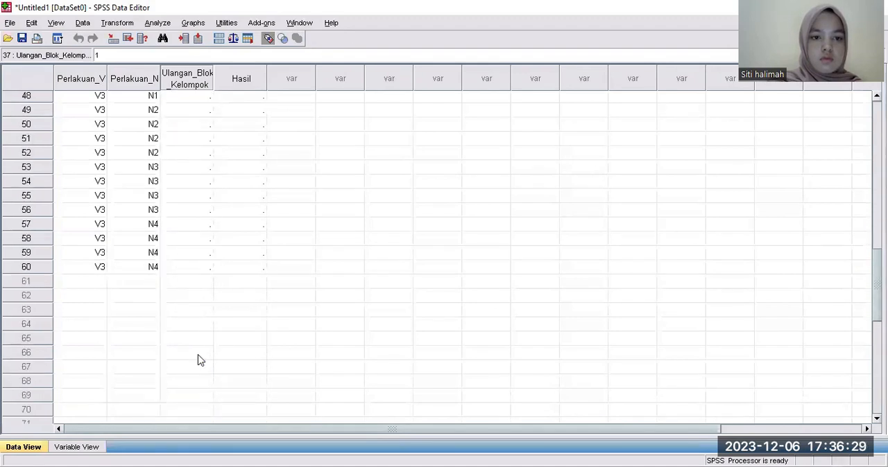
{"action": "scroll", "coordinate": [198, 360], "scroll_direction": "down", "scroll_amount": 10}
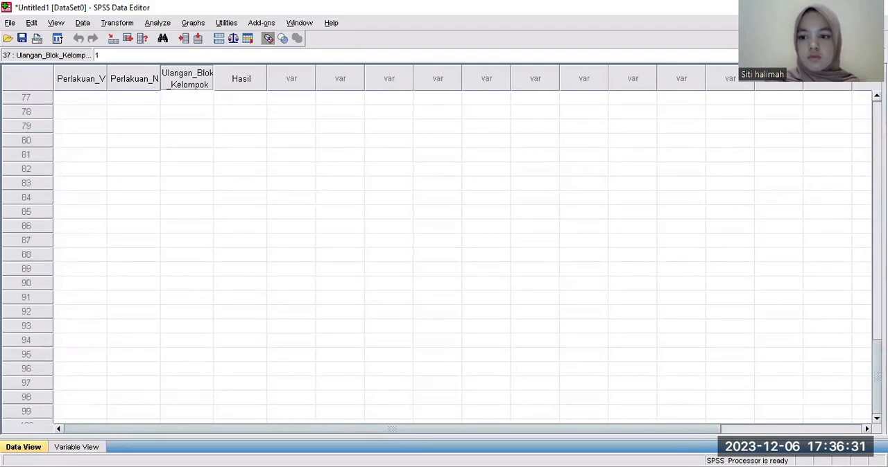
{"action": "scroll", "coordinate": [862, 218], "scroll_direction": "up", "scroll_amount": 14}
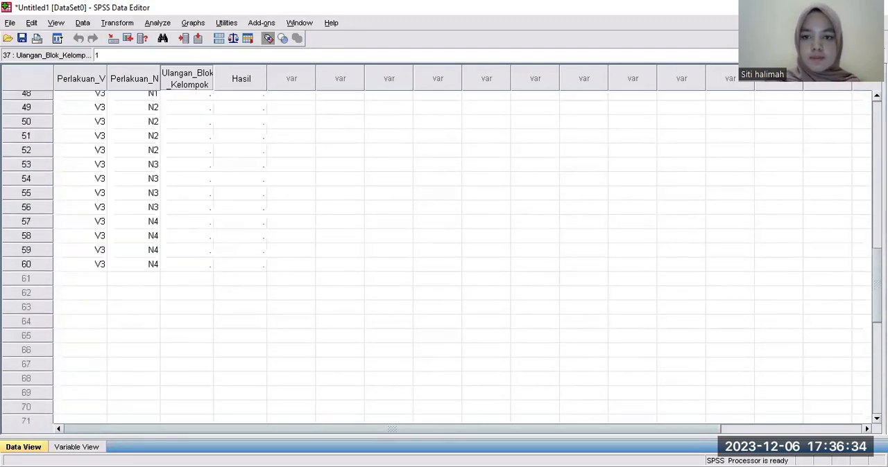
{"action": "scroll", "coordinate": [617, 160], "scroll_direction": "down", "scroll_amount": 1}
{"action": "left_click", "coordinate": [195, 174]}
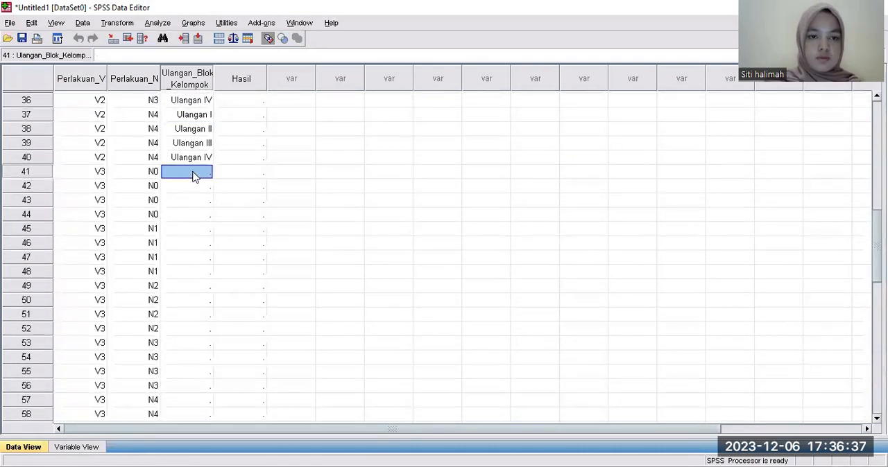
{"action": "right_click", "coordinate": [194, 175]}
{"action": "left_click", "coordinate": [207, 195]}
{"action": "right_click", "coordinate": [192, 176]}
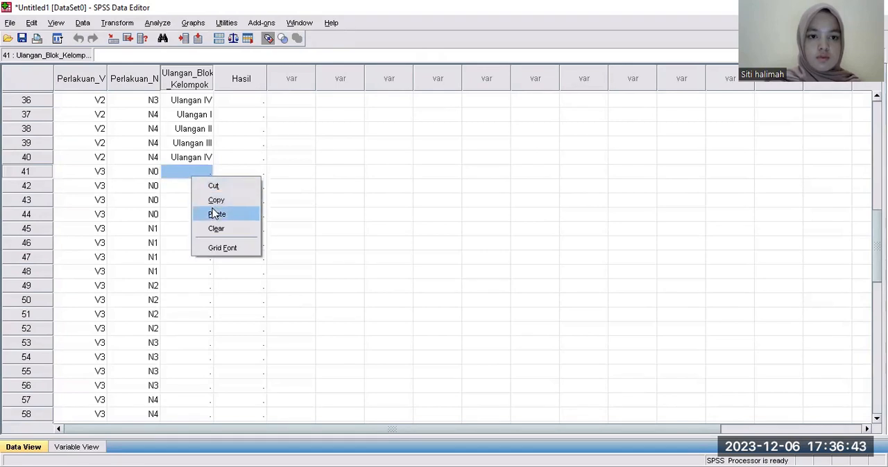
{"action": "left_click", "coordinate": [213, 211]}
{"action": "right_click", "coordinate": [192, 179]}
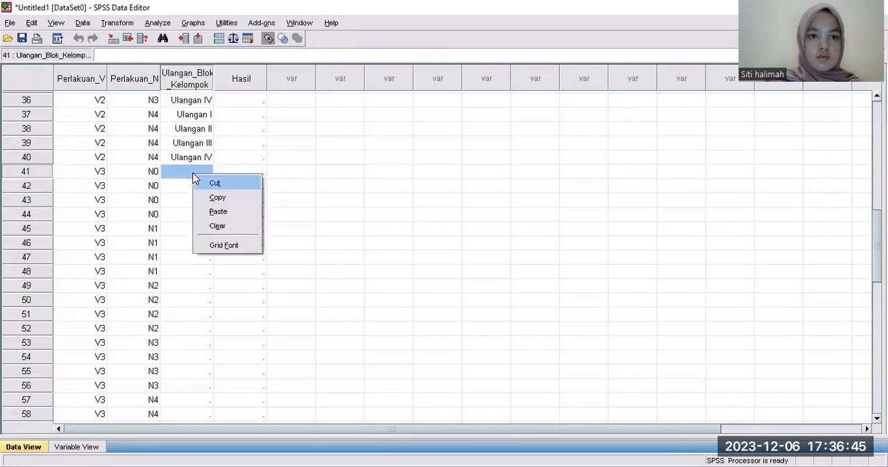
{"action": "left_click", "coordinate": [223, 213]}
Copy the Ulangan_Blok_Kelompok values of rows 37–40 and paste them into rows 41–44 and 45–48.
{"action": "left_click_drag", "start_coordinate": [176, 120], "coordinate": [194, 159]}
{"action": "right_click", "coordinate": [197, 159]}
{"action": "left_click", "coordinate": [215, 182]}
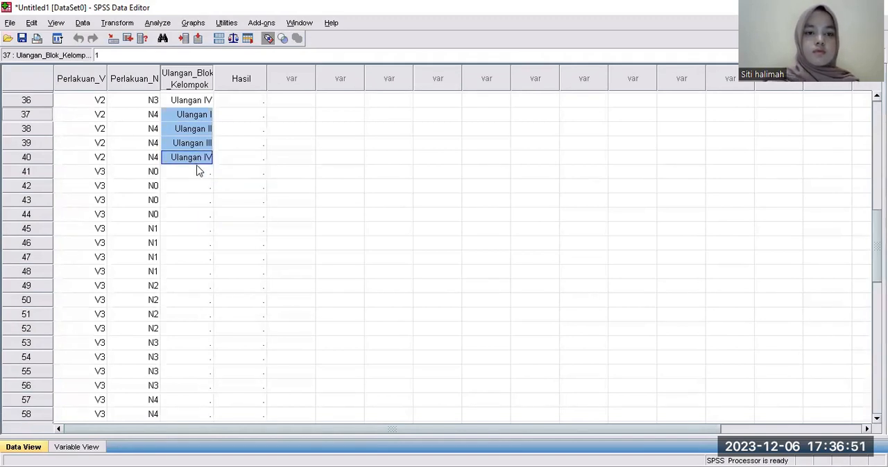
{"action": "left_click", "coordinate": [195, 164]}
{"action": "left_click", "coordinate": [198, 172]}
{"action": "right_click", "coordinate": [196, 171]}
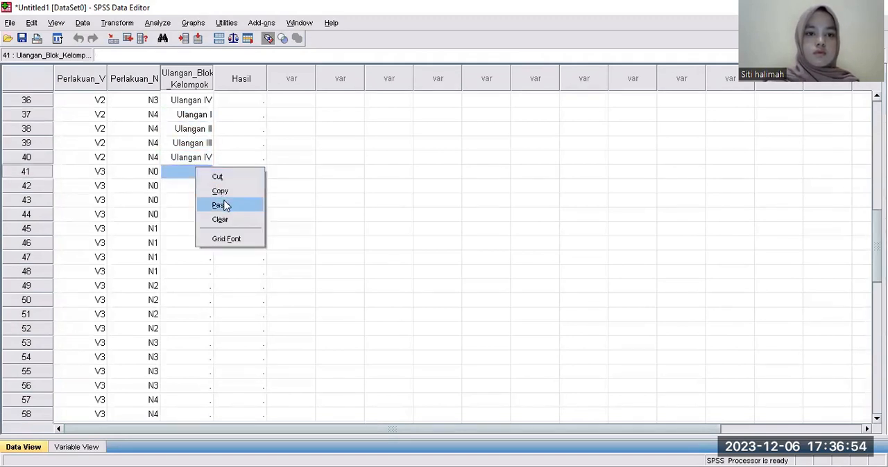
{"action": "left_click", "coordinate": [222, 204]}
{"action": "left_click", "coordinate": [200, 229]}
{"action": "right_click", "coordinate": [200, 229]}
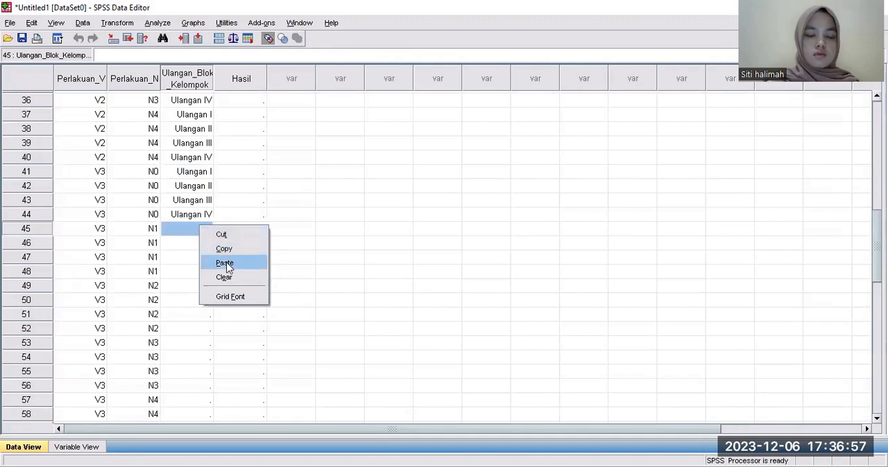
{"action": "left_click", "coordinate": [224, 263]}
Paste the copied Ulangan I to Ulangan IV values into Ulangan_Blok_Kelompok rows 49–52 and 53–56.
{"action": "left_click", "coordinate": [188, 287]}
{"action": "right_click", "coordinate": [188, 287]}
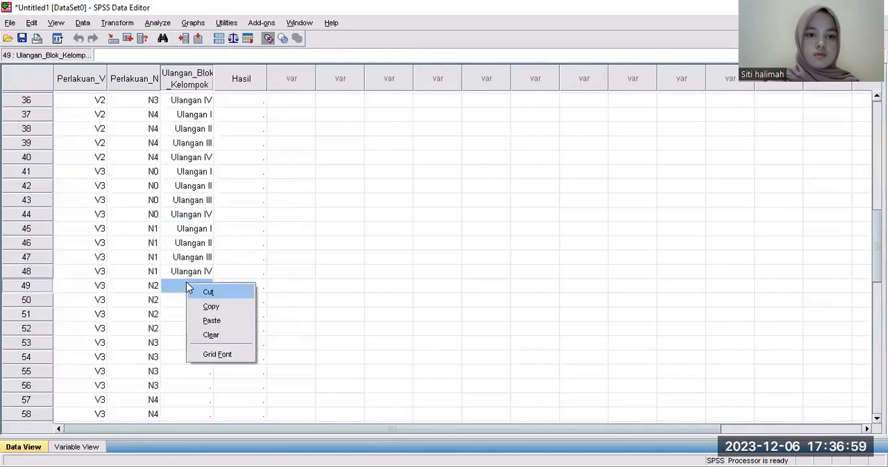
{"action": "left_click", "coordinate": [218, 319]}
{"action": "left_click", "coordinate": [200, 344]}
{"action": "right_click", "coordinate": [200, 343]}
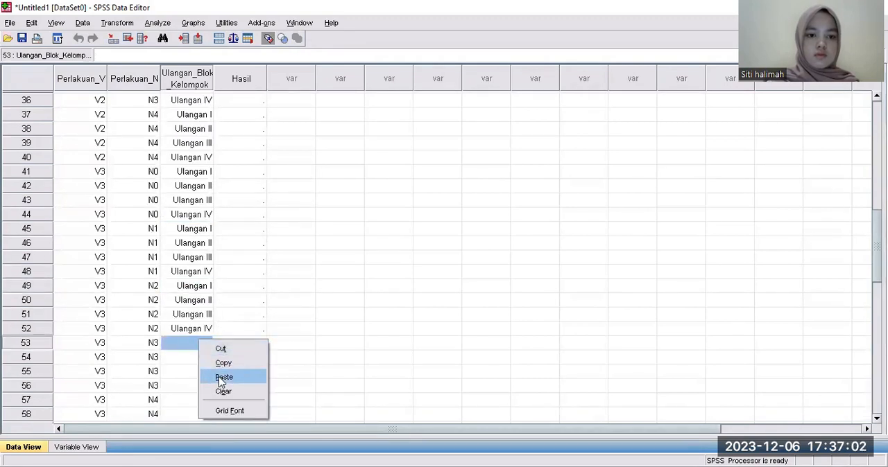
{"action": "left_click", "coordinate": [221, 378]}
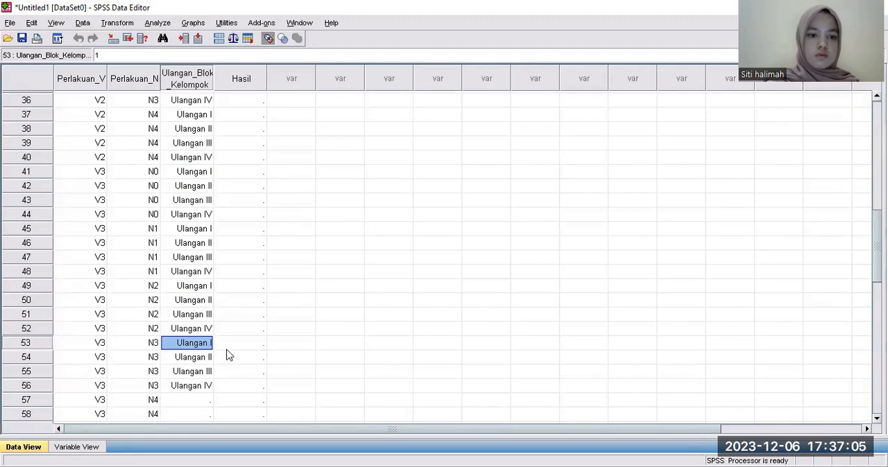
Paste the copied Ulangan I to Ulangan IV values into Ulangan_Blok_Kelompok rows 57–60.
{"action": "left_click", "coordinate": [188, 400]}
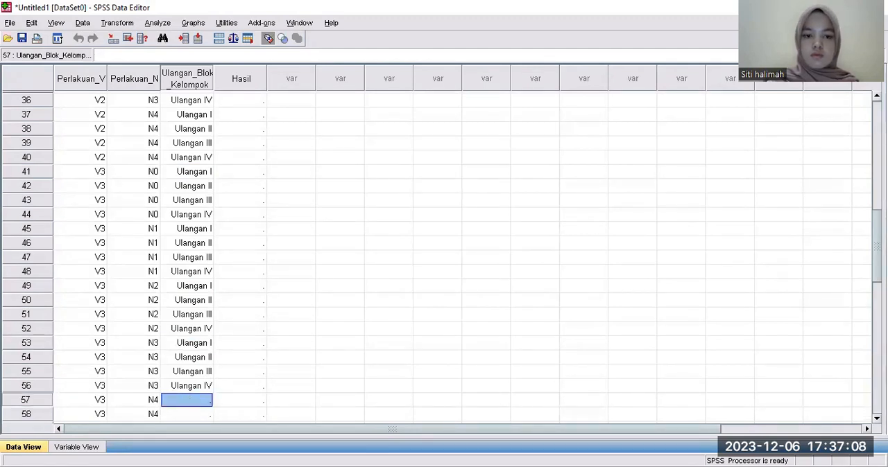
{"action": "scroll", "coordinate": [444, 257], "scroll_direction": "down", "scroll_amount": 3}
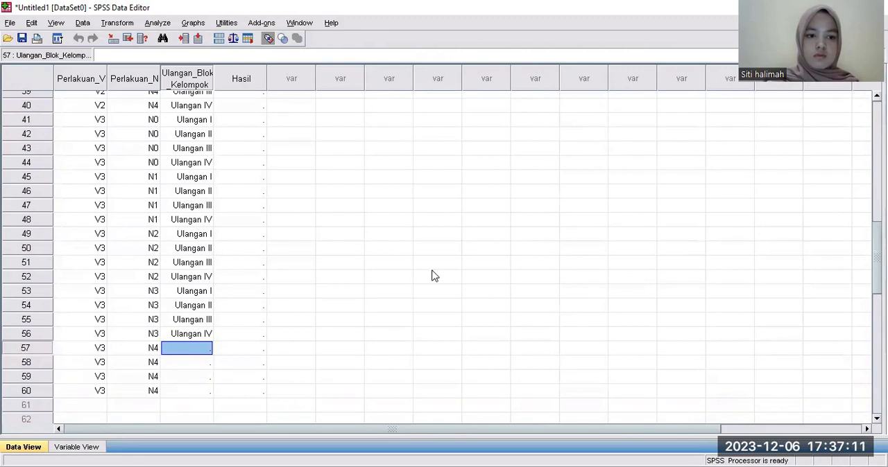
{"action": "right_click", "coordinate": [201, 348]}
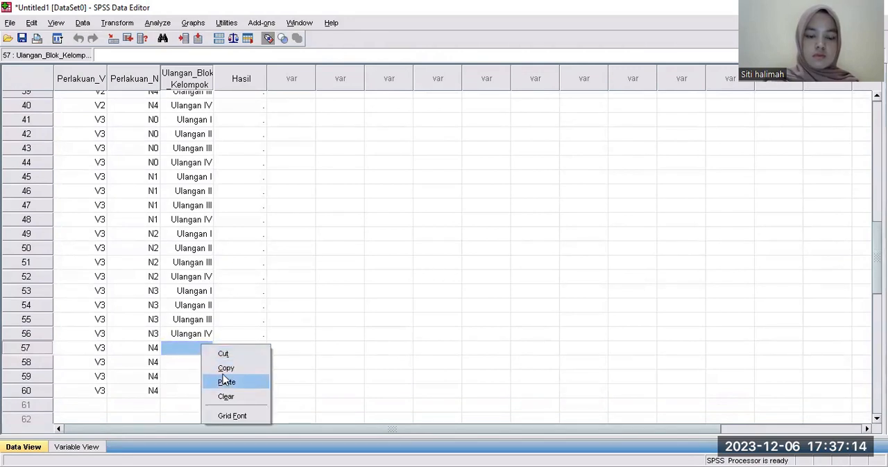
{"action": "left_click", "coordinate": [226, 382]}
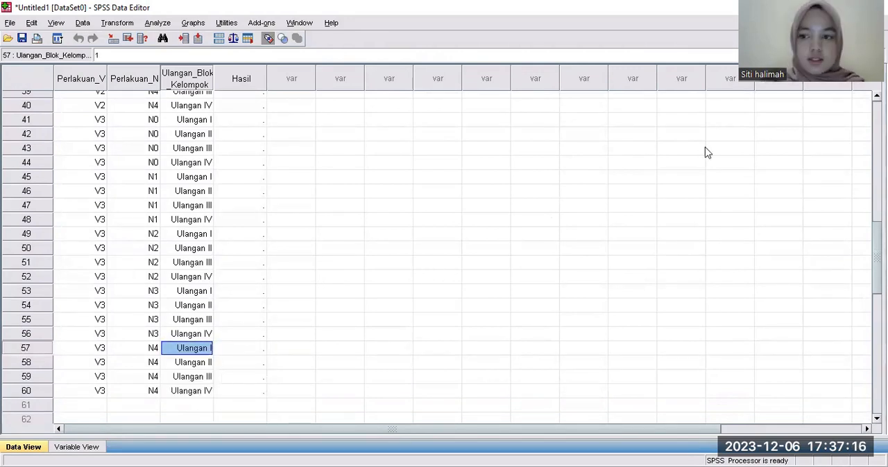
Switch to the Google Sheets data file and copy the V1 yield values in cells B26:B45.
{"action": "left_click_drag", "start_coordinate": [876, 254], "coordinate": [862, 109]}
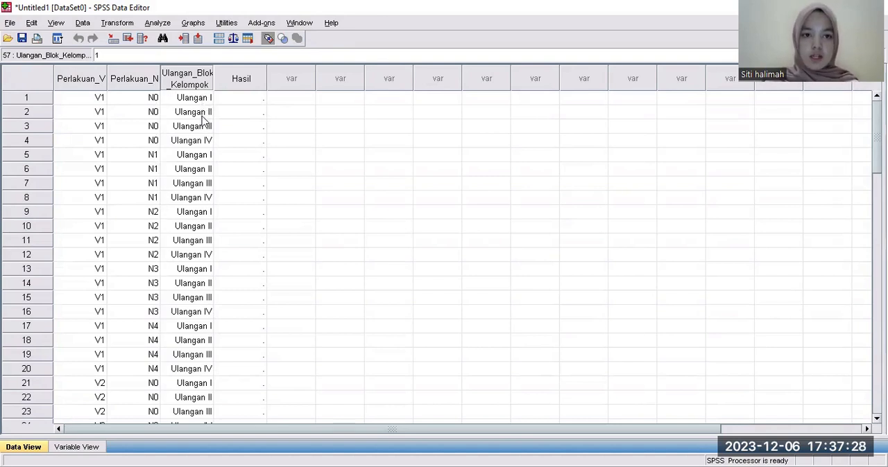
{"action": "left_click", "coordinate": [244, 101]}
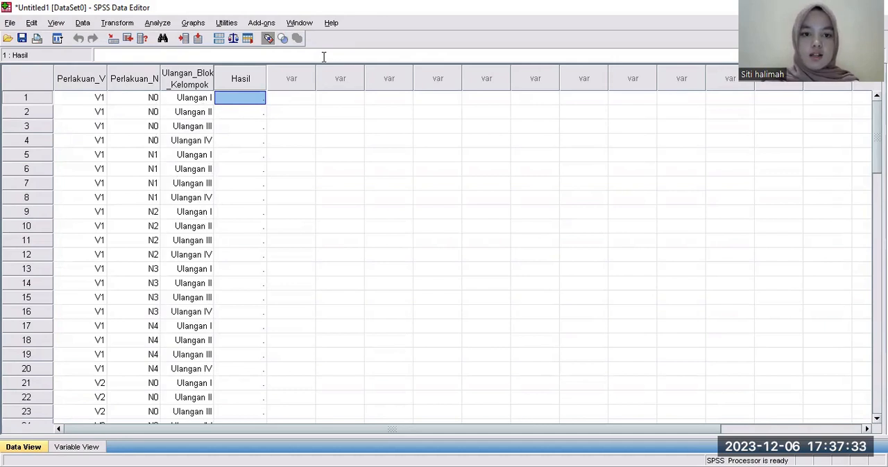
{"action": "key", "text": "alt+Tab"}
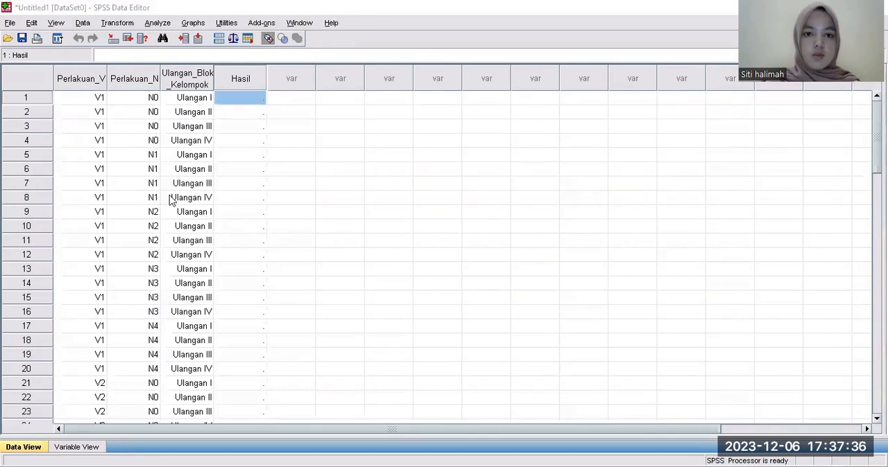
{"action": "scroll", "coordinate": [864, 226], "scroll_direction": "up", "scroll_amount": 1}
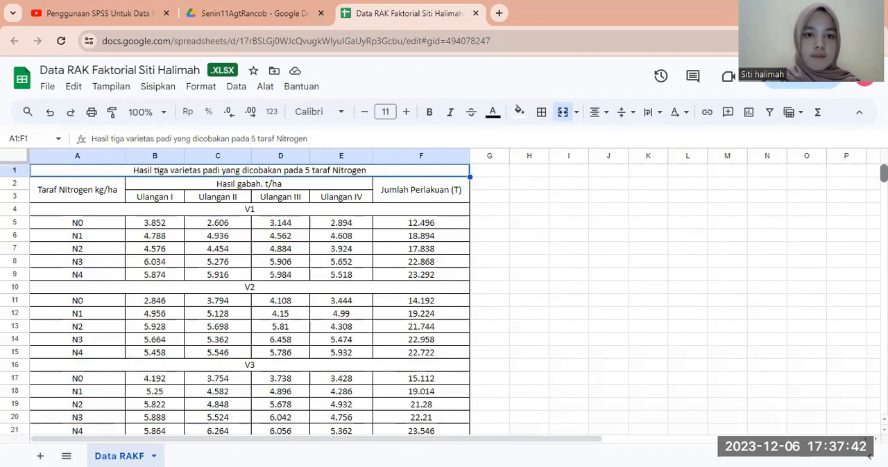
{"action": "scroll", "coordinate": [444, 298], "scroll_direction": "down", "scroll_amount": 9}
{"action": "scroll", "coordinate": [444, 298], "scroll_direction": "up", "scroll_amount": 9}
{"action": "scroll", "coordinate": [444, 298], "scroll_direction": "down", "scroll_amount": 6}
{"action": "scroll", "coordinate": [297, 240], "scroll_direction": "up", "scroll_amount": 3}
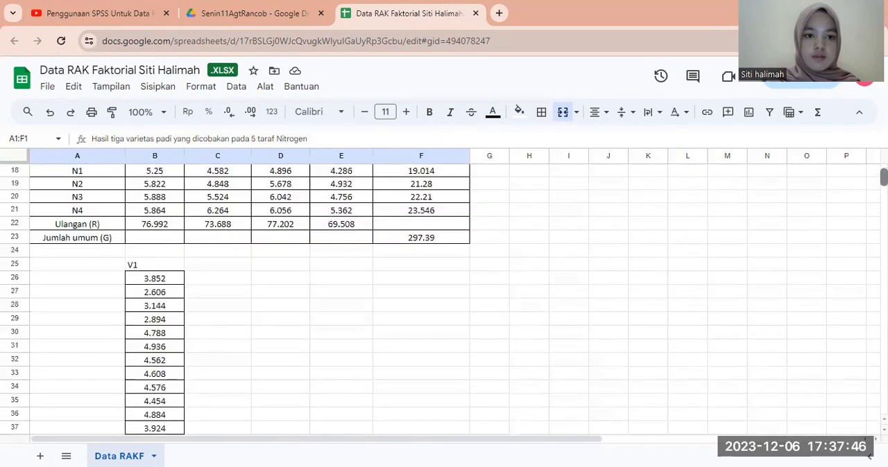
{"action": "left_click", "coordinate": [150, 279]}
{"action": "left_click_drag", "start_coordinate": [150, 279], "coordinate": [173, 359]}
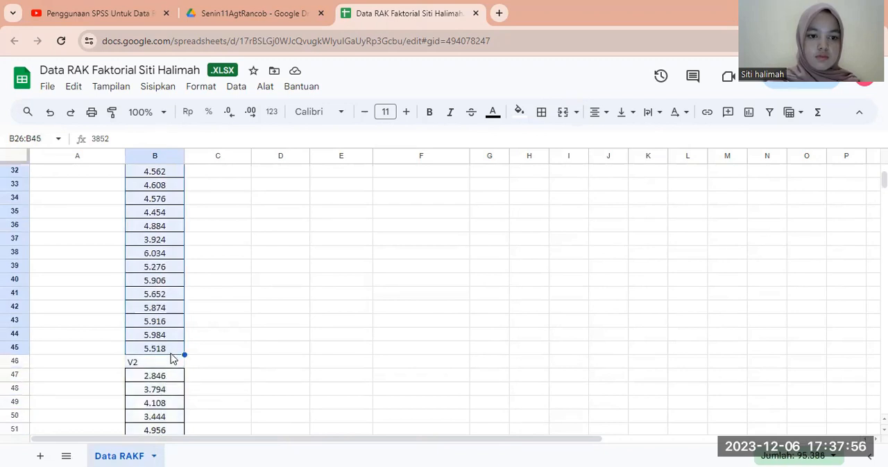
{"action": "right_click", "coordinate": [173, 359]}
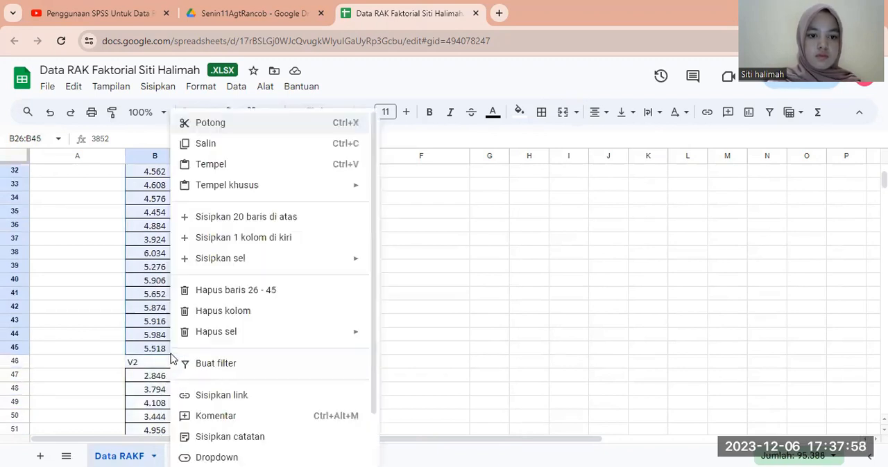
{"action": "left_click", "coordinate": [234, 144]}
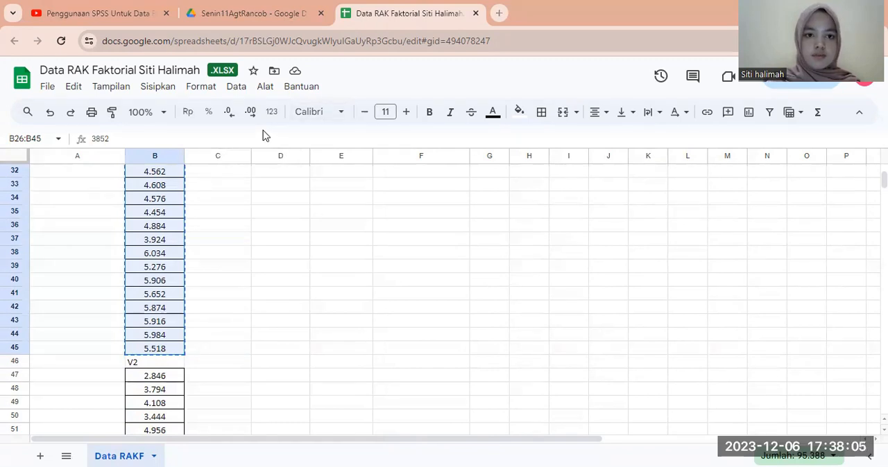
Return to the SPSS Data Editor and paste the V1 yields into Hasil from row 1.
{"action": "key", "text": "alt+Tab"}
{"action": "right_click", "coordinate": [243, 96]}
{"action": "left_click", "coordinate": [258, 130]}
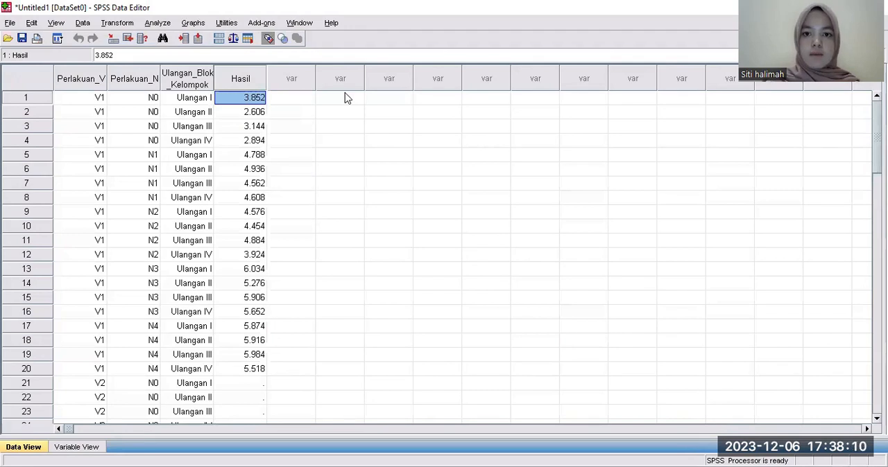
Switch back to Google Sheets and copy the V2 yield values in cells B47:B66.
{"action": "key", "text": "alt+Tab"}
{"action": "scroll", "coordinate": [167, 346], "scroll_direction": "down", "scroll_amount": 1}
{"action": "left_click_drag", "start_coordinate": [138, 365], "coordinate": [168, 377]}
{"action": "right_click", "coordinate": [169, 376]}
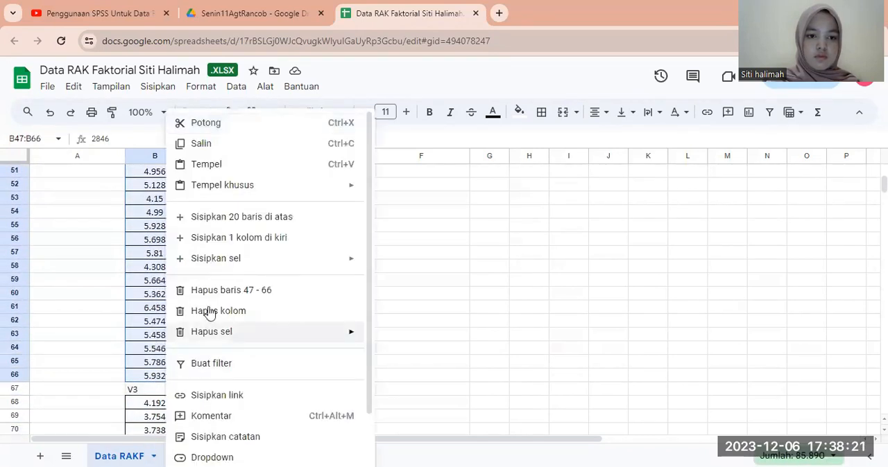
{"action": "left_click", "coordinate": [234, 147]}
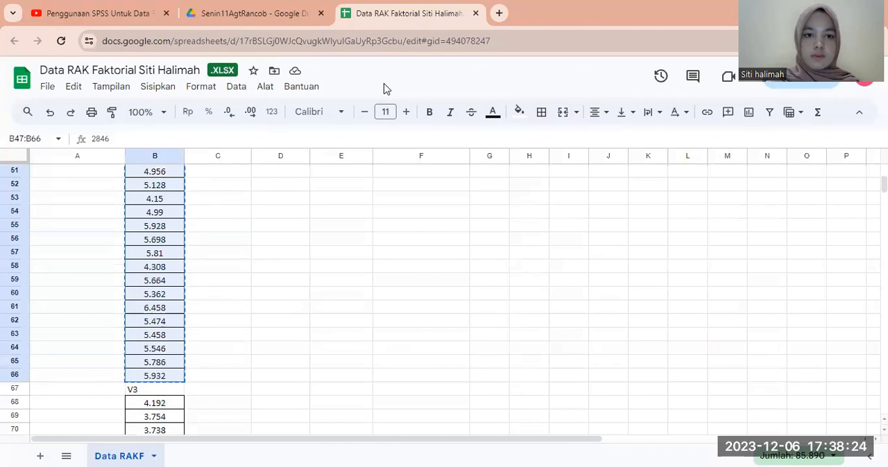
Return to the SPSS Data Editor and paste the V2 yields into Hasil from row 21.
{"action": "key", "text": "alt+Tab"}
{"action": "left_click", "coordinate": [242, 382]}
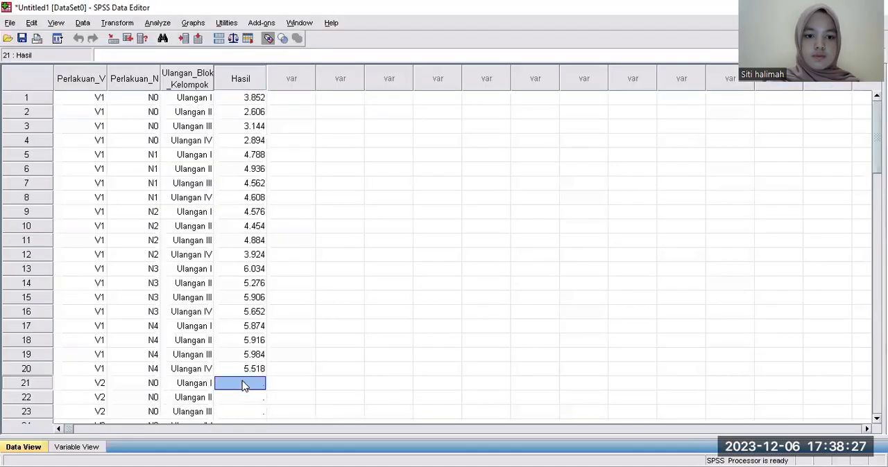
{"action": "right_click", "coordinate": [243, 382]}
{"action": "left_click", "coordinate": [267, 419]}
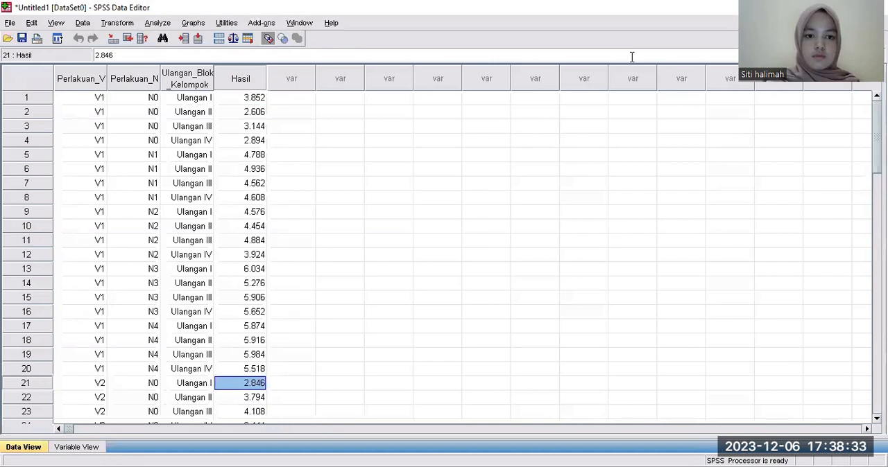
Switch back to Google Sheets and copy the V3 yield values in cells B68:B87.
{"action": "key", "text": "alt+Tab"}
{"action": "left_click_drag", "start_coordinate": [141, 383], "coordinate": [165, 378]}
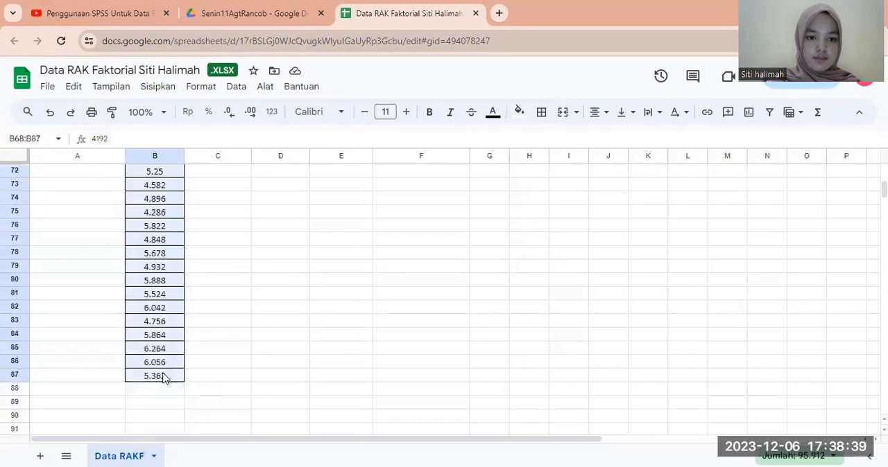
{"action": "right_click", "coordinate": [165, 378]}
{"action": "left_click", "coordinate": [225, 144]}
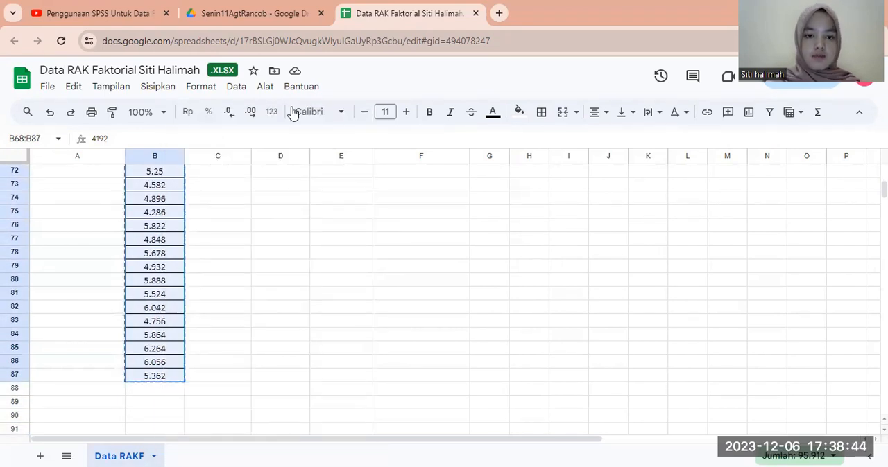
Return to the SPSS Data Editor and paste the V3 yields into Hasil from row 41.
{"action": "key", "text": "alt+Tab"}
{"action": "scroll", "coordinate": [444, 257], "scroll_direction": "down", "scroll_amount": 13}
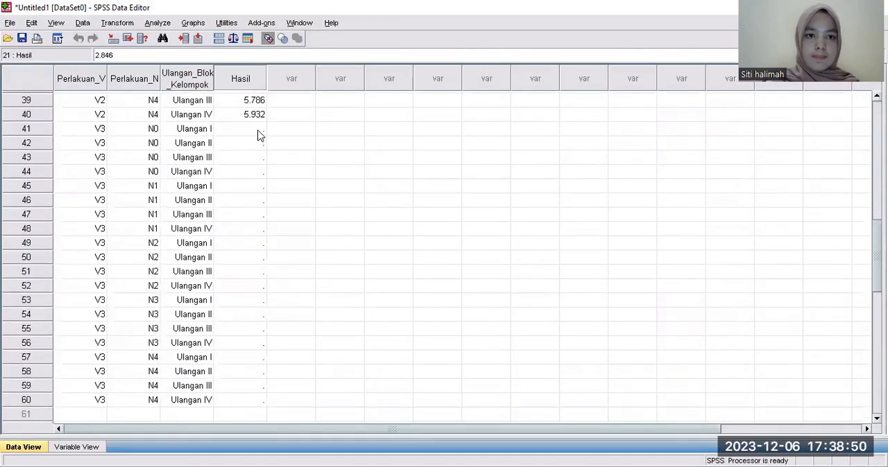
{"action": "right_click", "coordinate": [258, 130]}
{"action": "left_click", "coordinate": [280, 170]}
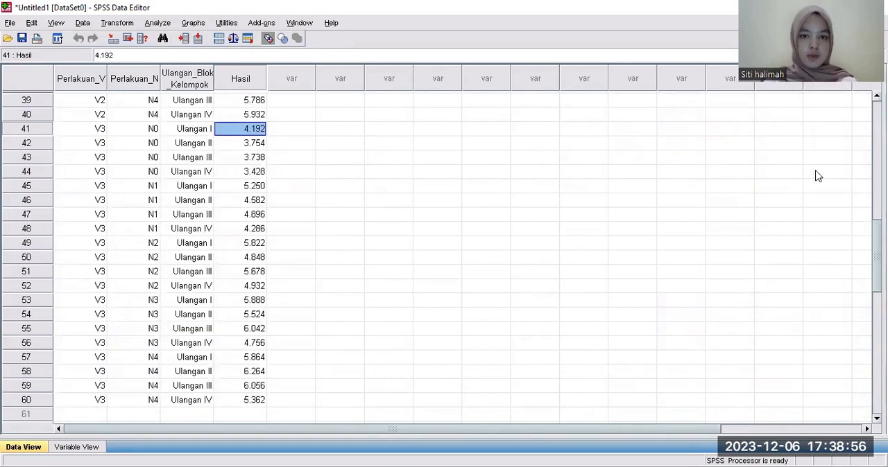
Switch the data view to numeric codes and back to value labels to compare the two displays.
{"action": "left_click", "coordinate": [269, 39]}
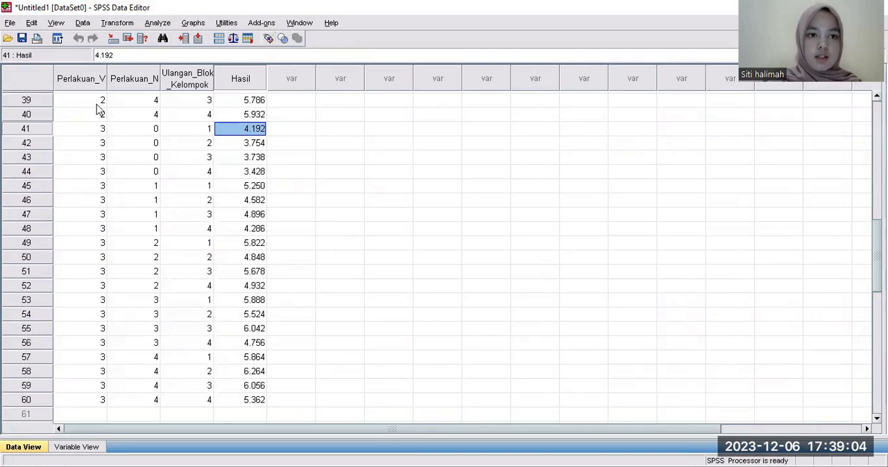
{"action": "left_click", "coordinate": [269, 39]}
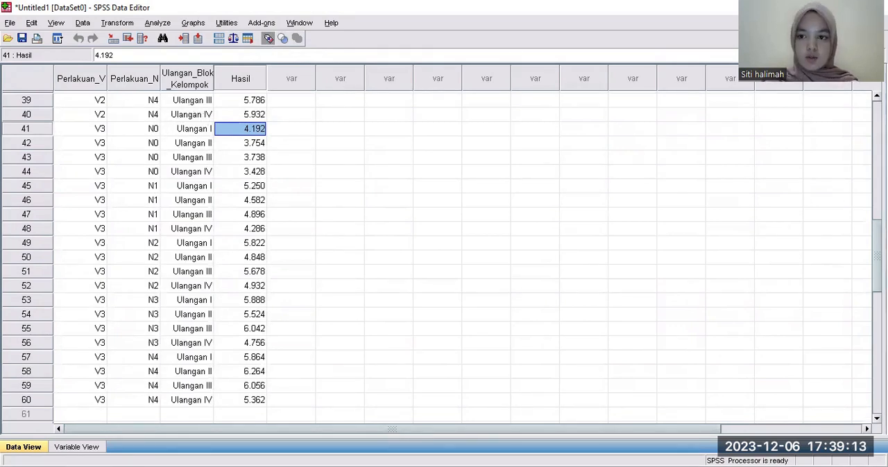
{"action": "scroll", "coordinate": [277, 257], "scroll_direction": "up", "scroll_amount": 13}
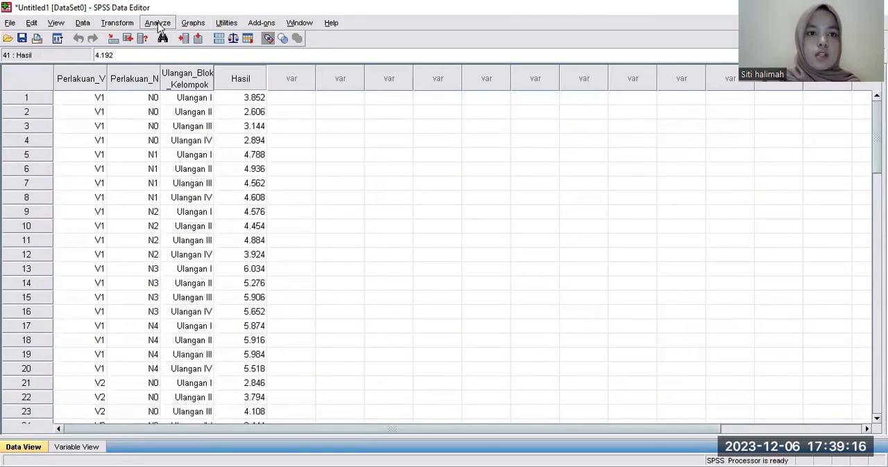
Start a General Linear Model Univariate analysis with Hasil Gabah (ton/ha) as the dependent variable.
{"action": "left_click", "coordinate": [159, 24]}
{"action": "mouse_move", "coordinate": [193, 102]}
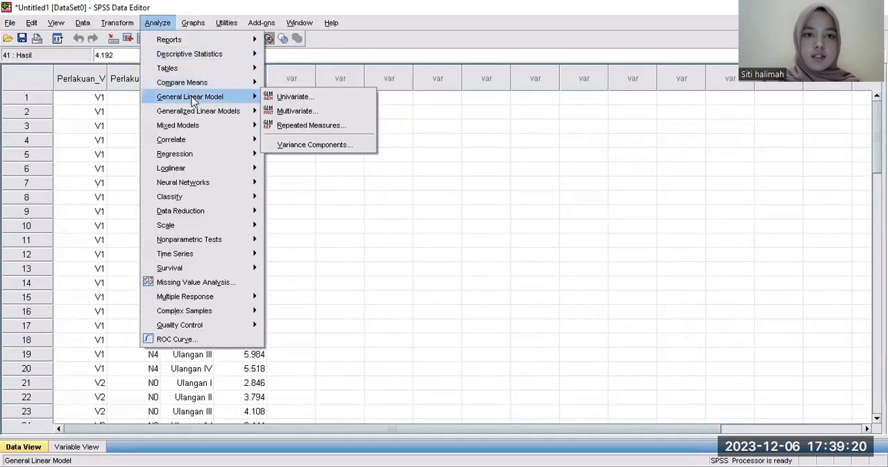
{"action": "left_click", "coordinate": [289, 99]}
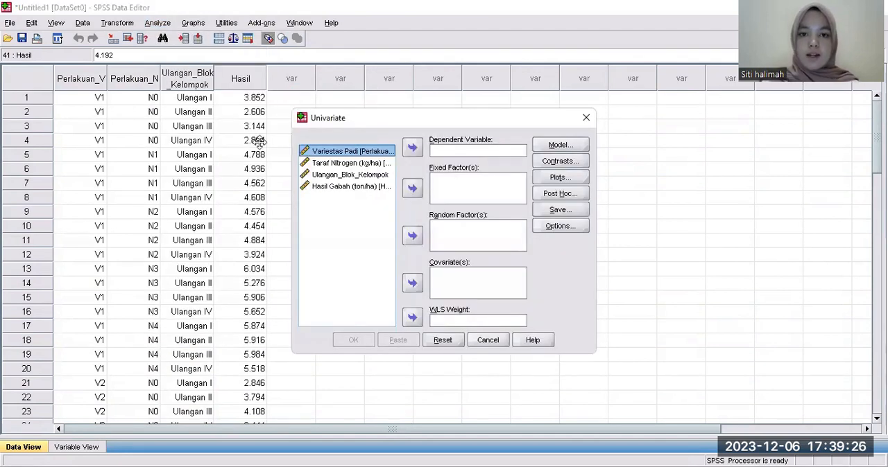
{"action": "left_click", "coordinate": [260, 142]}
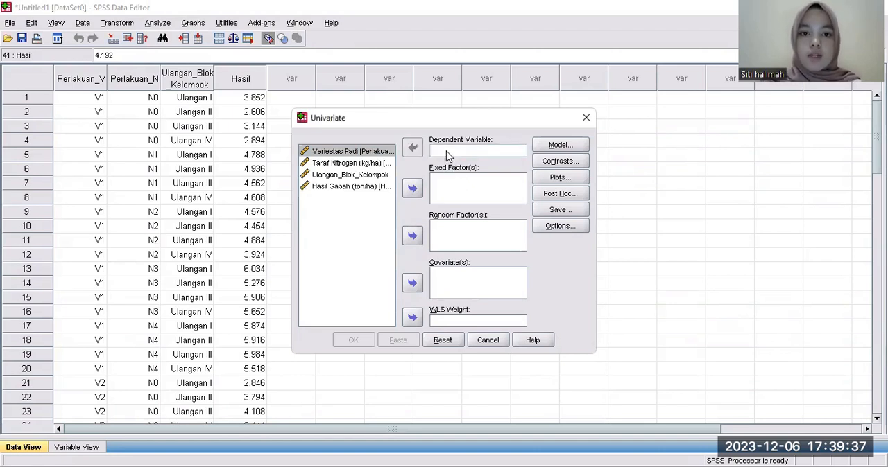
{"action": "left_click", "coordinate": [360, 191]}
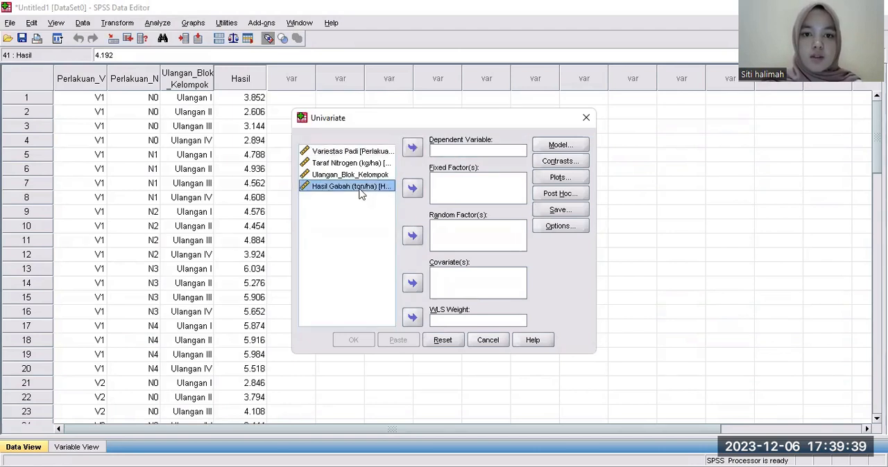
{"action": "left_click", "coordinate": [412, 150]}
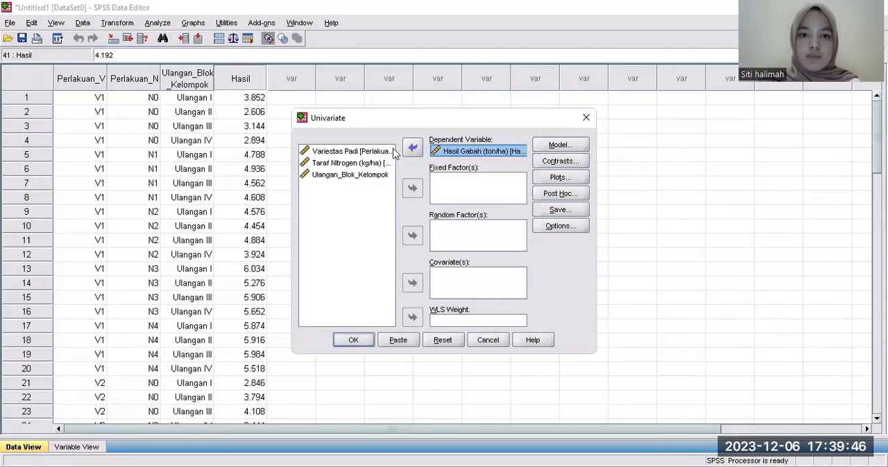
Add Ulangan_Blok_Kelompok, Variestas Padi and Taraf Nitrogen (kg/ha) as fixed factors.
{"action": "left_click", "coordinate": [352, 177]}
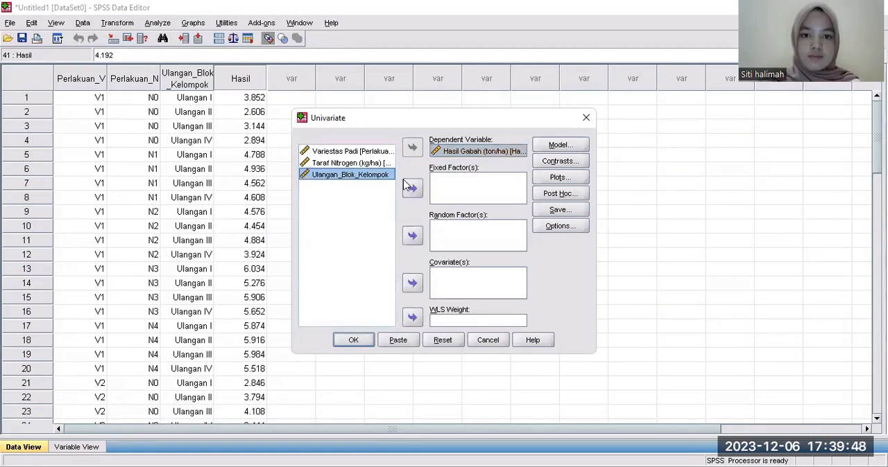
{"action": "left_click", "coordinate": [412, 188]}
{"action": "left_click", "coordinate": [356, 153]}
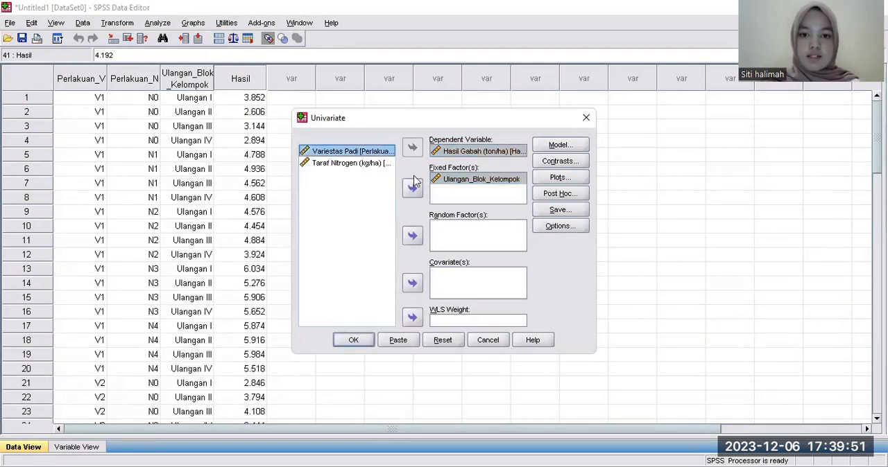
{"action": "double_click", "coordinate": [348, 154]}
{"action": "left_click", "coordinate": [345, 153]}
{"action": "left_click", "coordinate": [412, 188]}
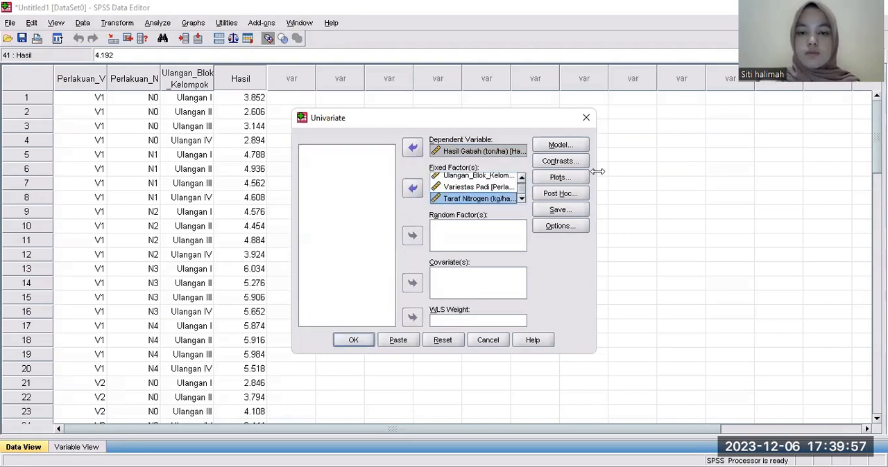
Specify a custom model with main effects for Ulangan_Blok_Kelompok, Perlakuan_V and Perlakuan_N.
{"action": "left_click", "coordinate": [569, 146]}
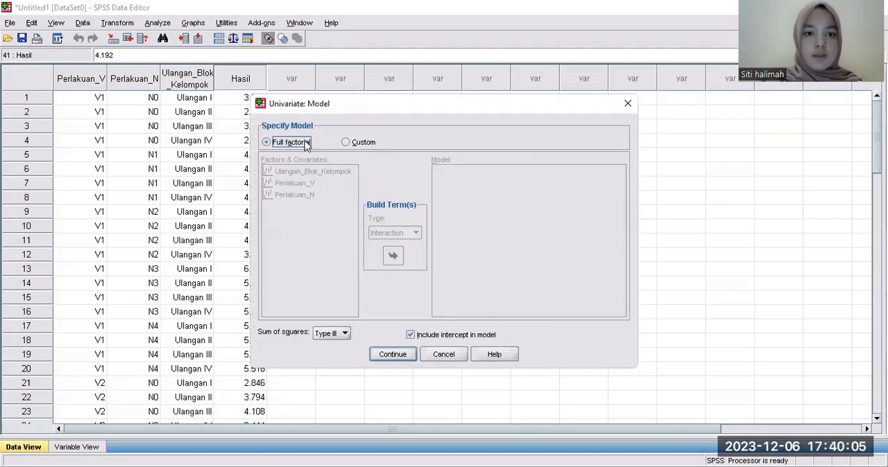
{"action": "left_click", "coordinate": [541, 137]}
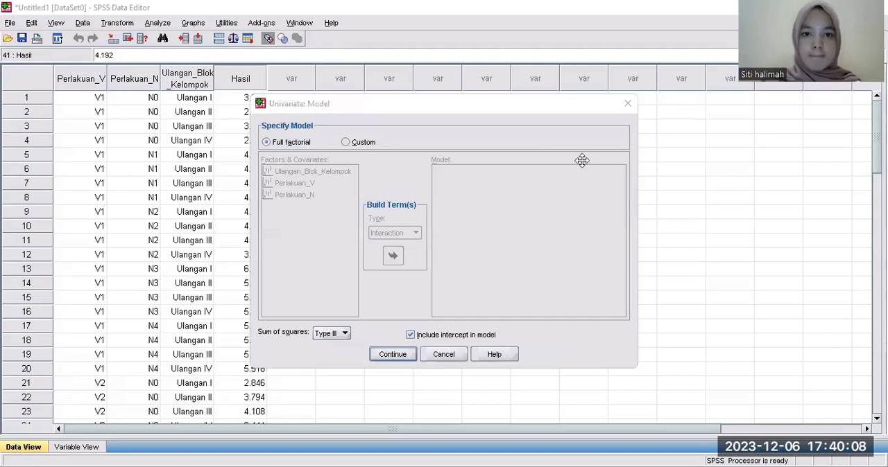
{"action": "left_click", "coordinate": [345, 142]}
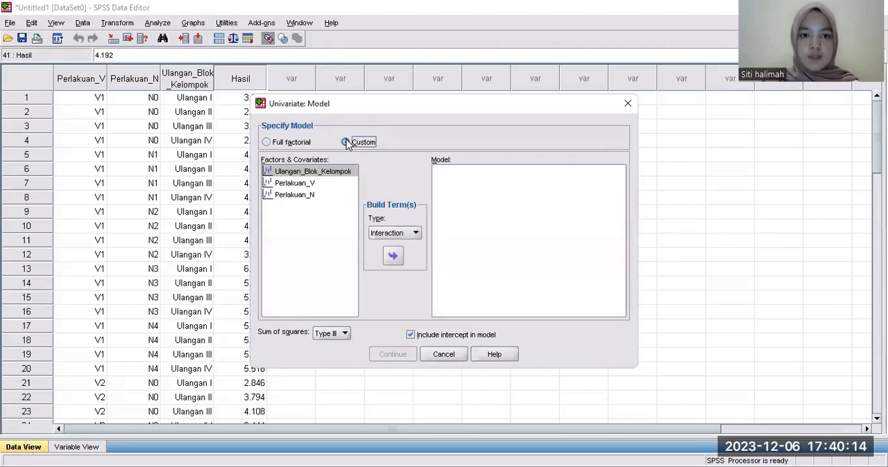
{"action": "left_click", "coordinate": [396, 234]}
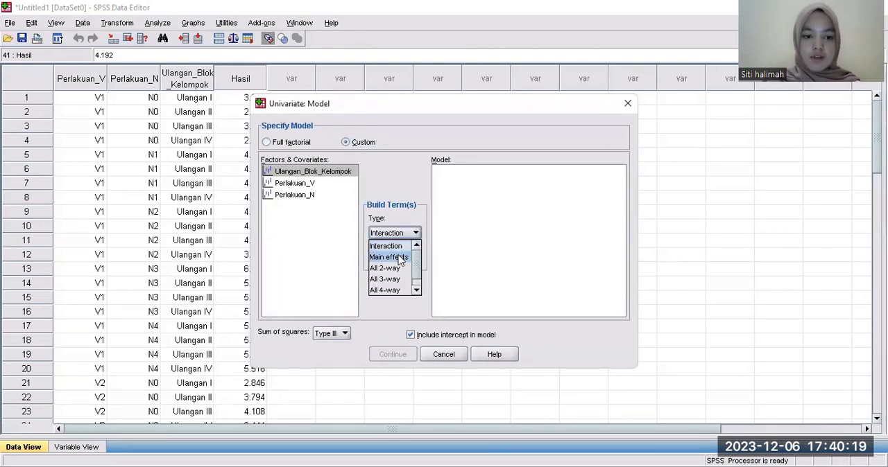
{"action": "left_click", "coordinate": [400, 258]}
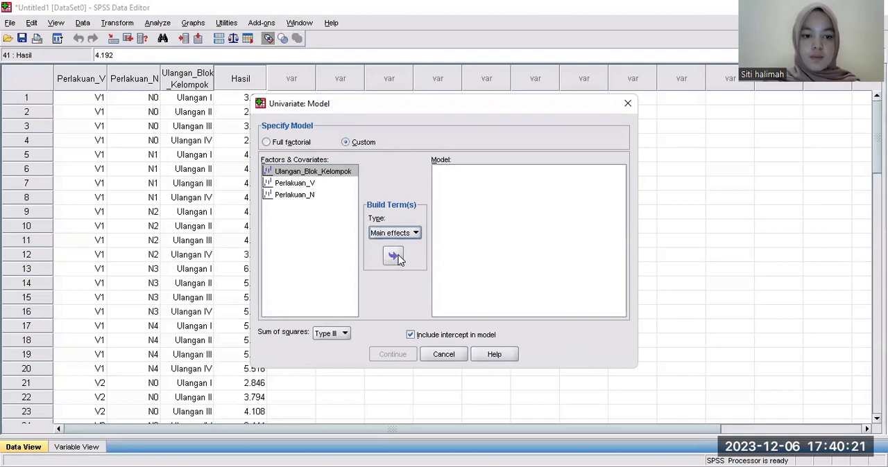
{"action": "left_click", "coordinate": [329, 175]}
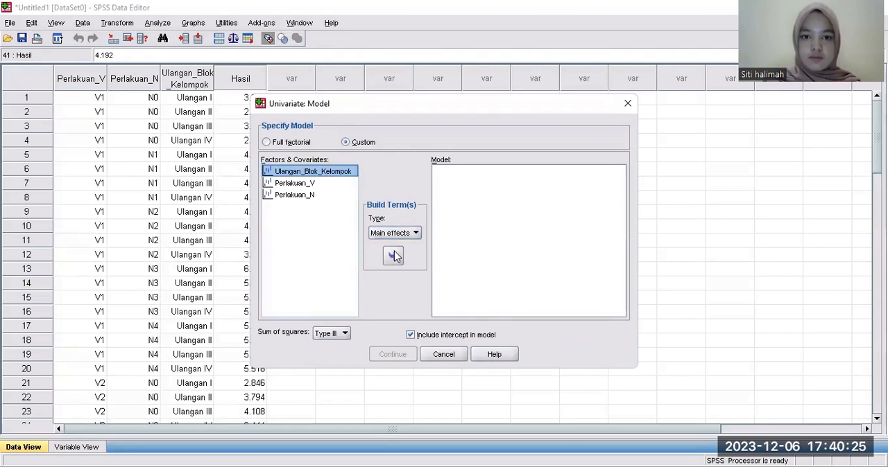
{"action": "left_click", "coordinate": [393, 256]}
{"action": "left_click", "coordinate": [326, 183]}
{"action": "left_click", "coordinate": [395, 257]}
{"action": "left_click", "coordinate": [319, 196]}
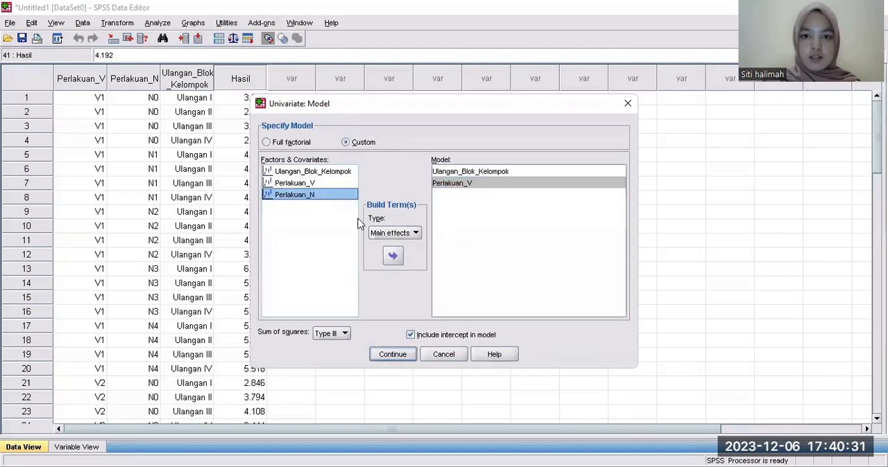
{"action": "left_click", "coordinate": [393, 257]}
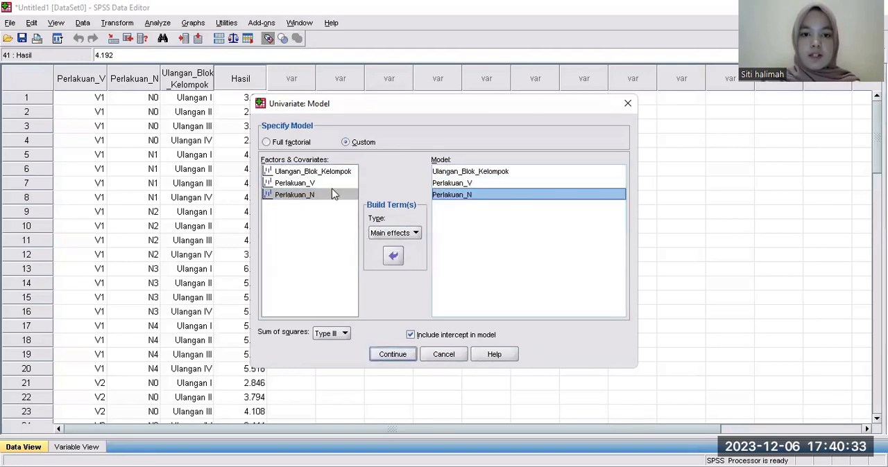
Add the Perlakuan_N*Perlakuan_V interaction term to the custom model and accept the model settings.
{"action": "left_click", "coordinate": [396, 234]}
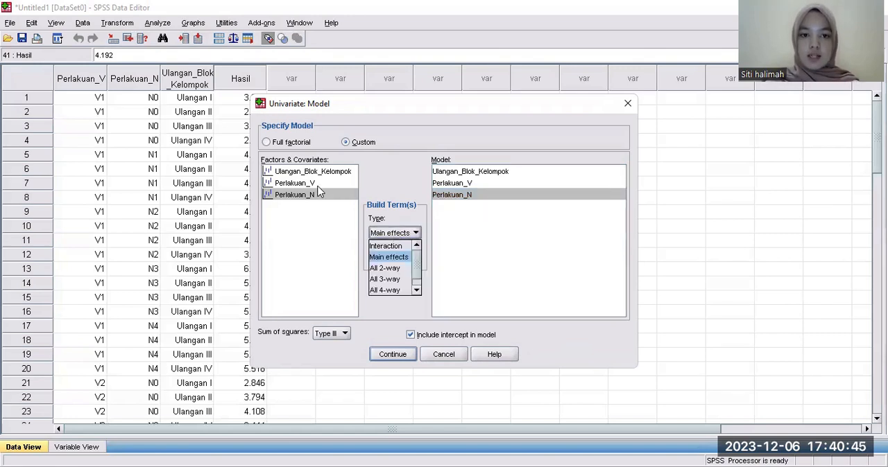
{"action": "left_click", "coordinate": [380, 247]}
{"action": "left_click", "coordinate": [306, 183]}
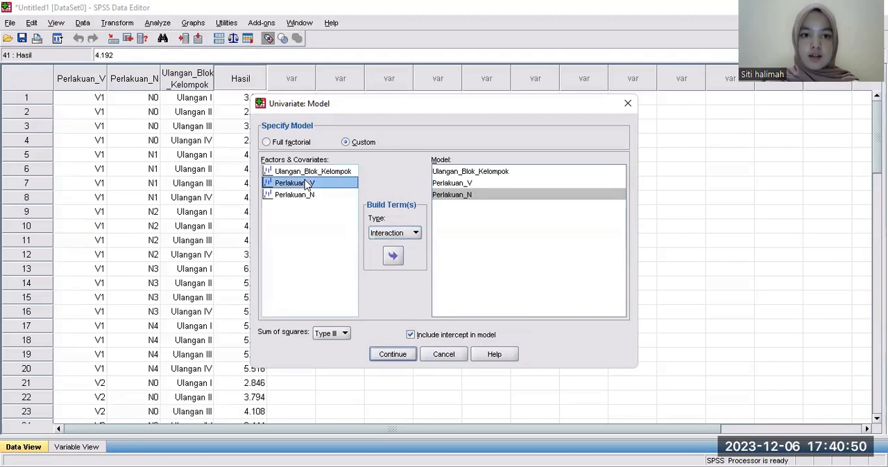
{"action": "left_click", "coordinate": [306, 197], "text": "ctrl"}
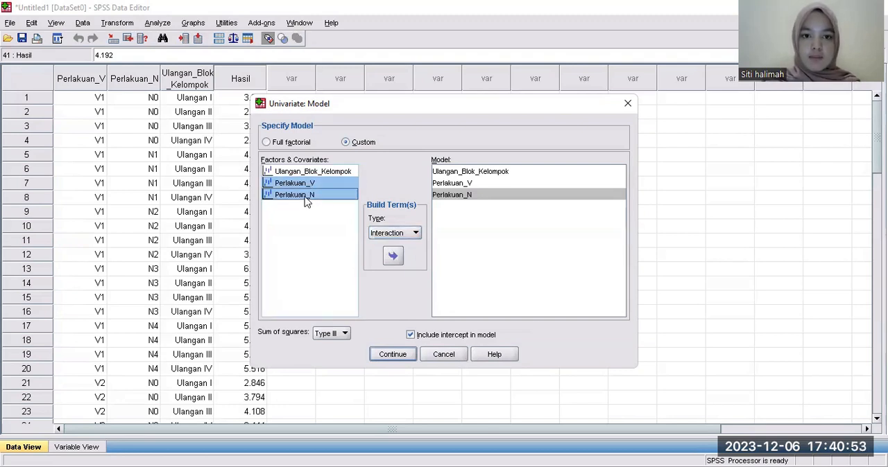
{"action": "left_click", "coordinate": [394, 255]}
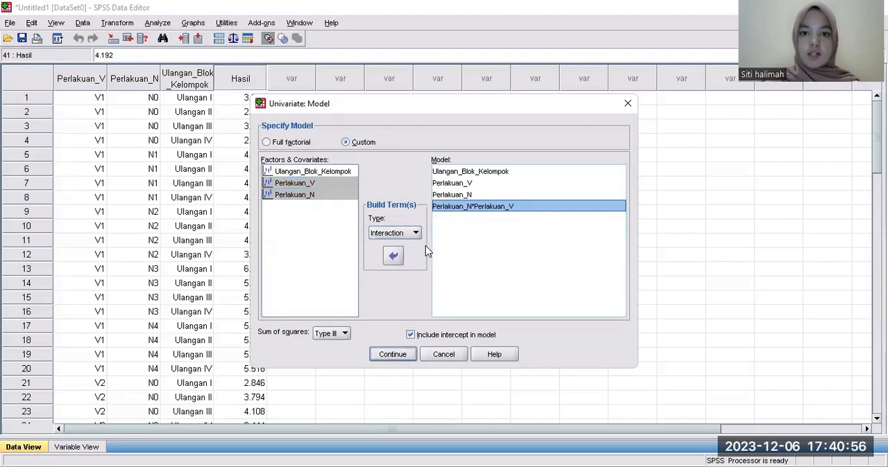
{"action": "left_click", "coordinate": [491, 210]}
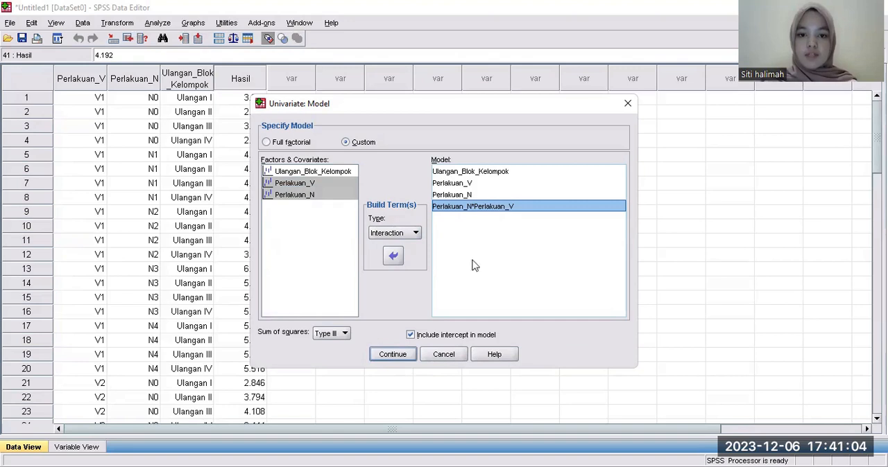
{"action": "left_click", "coordinate": [394, 355]}
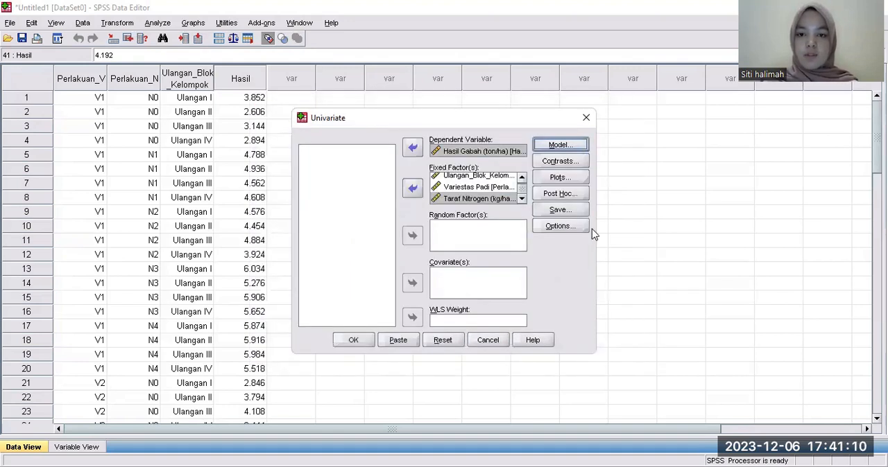
Include Ulangan_Blok_Kelompok, Perlakuan_V and Perlakuan_N in the post hoc tests.
{"action": "left_click", "coordinate": [563, 194]}
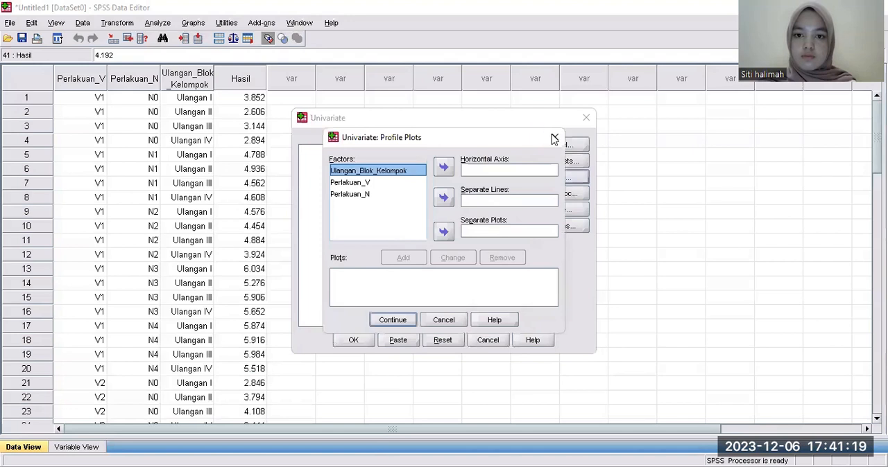
{"action": "left_click", "coordinate": [557, 136]}
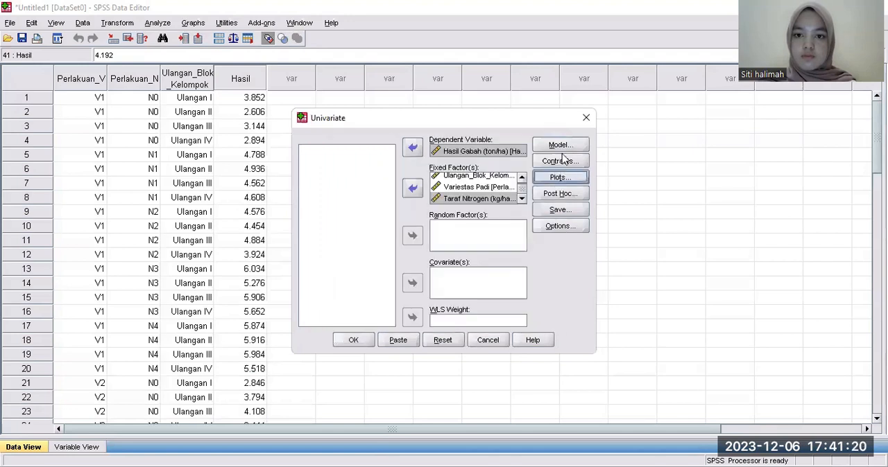
{"action": "left_click", "coordinate": [552, 196]}
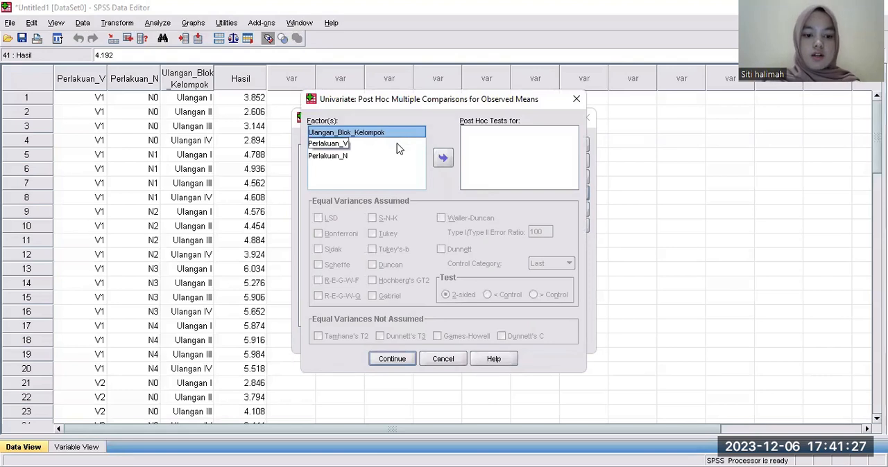
{"action": "left_click", "coordinate": [386, 132]}
{"action": "left_click", "coordinate": [444, 160]}
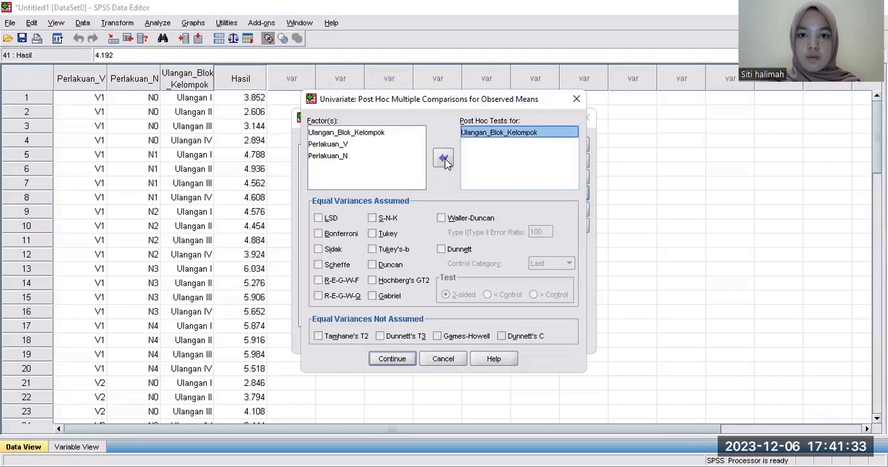
{"action": "left_click", "coordinate": [356, 144]}
{"action": "left_click", "coordinate": [444, 160]}
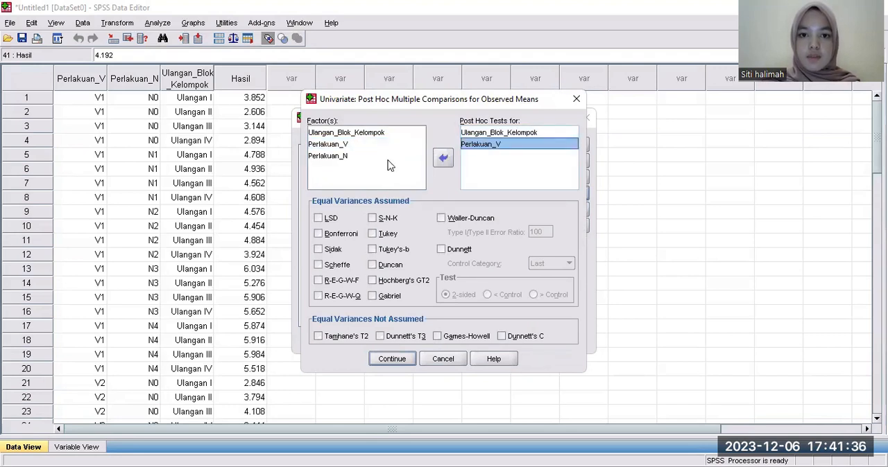
{"action": "left_click", "coordinate": [362, 159]}
{"action": "left_click", "coordinate": [443, 158]}
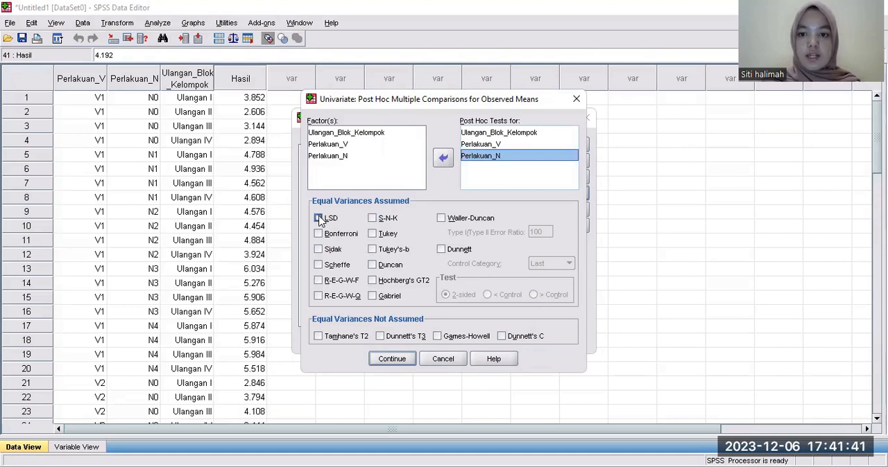
Choose the LSD, Tukey and Duncan post hoc tests and accept the settings.
{"action": "left_click", "coordinate": [319, 219]}
{"action": "left_click", "coordinate": [375, 234]}
{"action": "left_click", "coordinate": [373, 266]}
{"action": "left_click", "coordinate": [405, 359]}
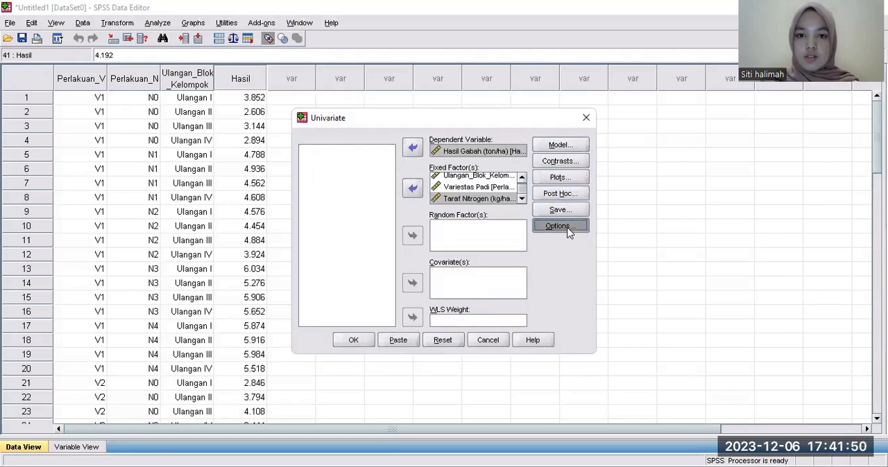
Display the (OVERALL) marginal means, descriptive statistics and homogeneity tests, and run the Univariate analysis.
{"action": "left_click", "coordinate": [560, 227]}
{"action": "left_click", "coordinate": [446, 159]}
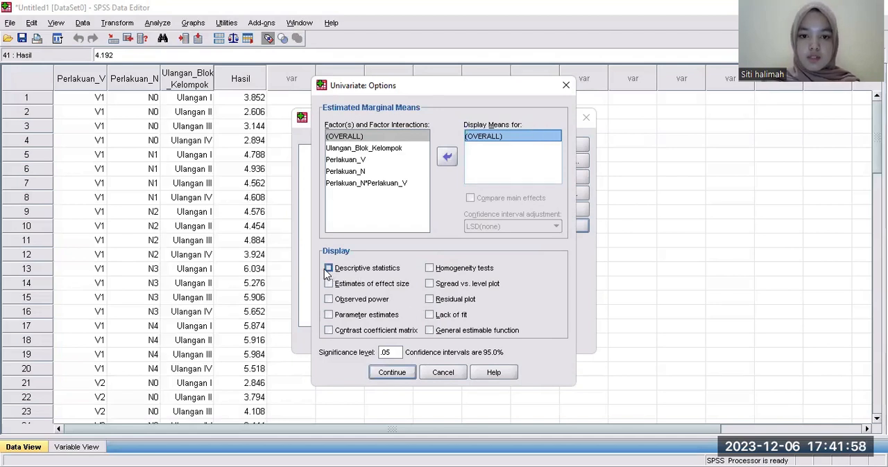
{"action": "left_click", "coordinate": [328, 269]}
{"action": "left_click", "coordinate": [430, 269]}
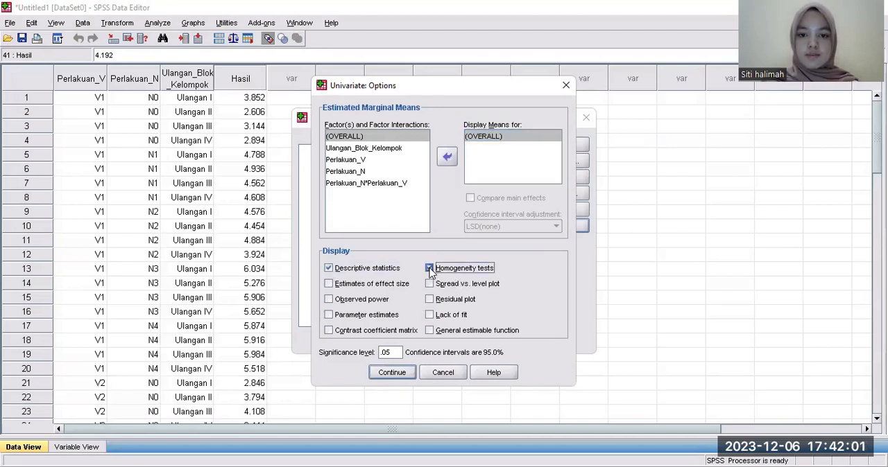
{"action": "left_click", "coordinate": [406, 371]}
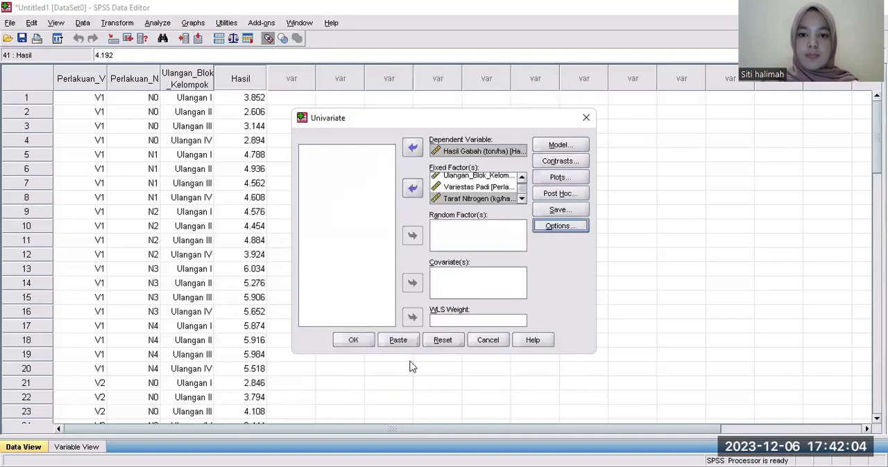
{"action": "left_click", "coordinate": [354, 341]}
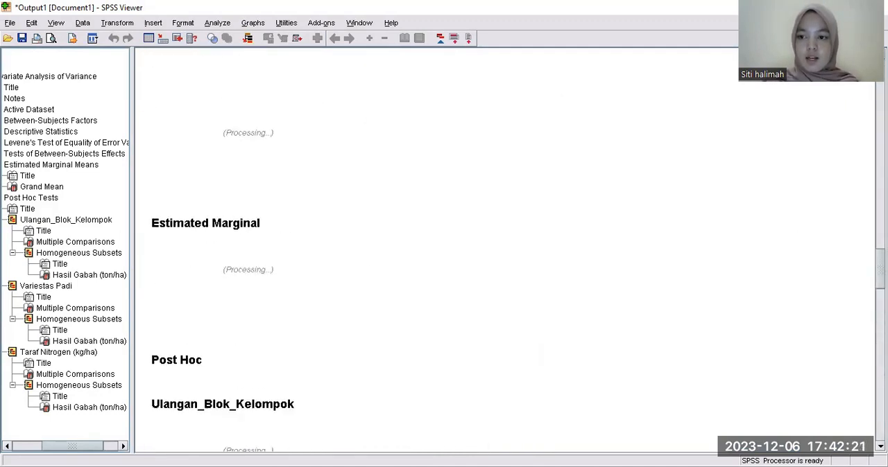
Review the analysis output from the Between-Subjects Factors and Descriptive Statistics tables through the Variestas Padi multiple comparisons.
{"action": "scroll", "coordinate": [443, 250], "scroll_direction": "up", "scroll_amount": 15}
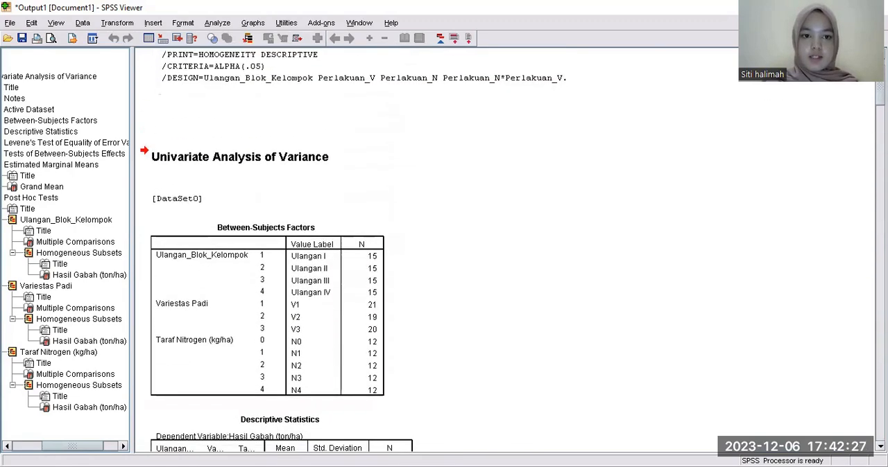
{"action": "scroll", "coordinate": [444, 250], "scroll_direction": "up", "scroll_amount": 3}
{"action": "scroll", "coordinate": [506, 250], "scroll_direction": "down", "scroll_amount": 9}
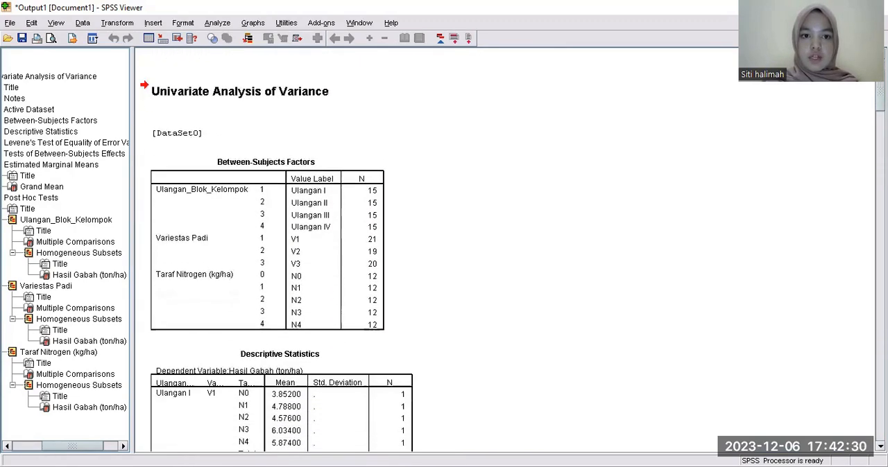
{"action": "scroll", "coordinate": [507, 250], "scroll_direction": "down", "scroll_amount": 20}
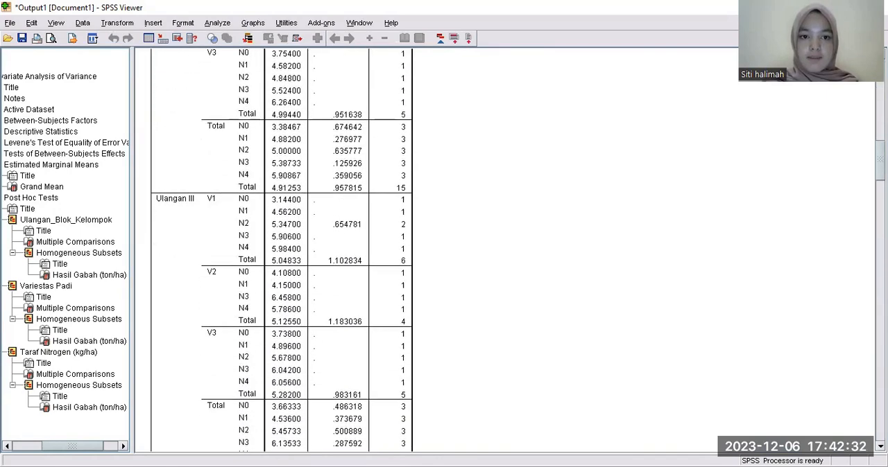
{"action": "scroll", "coordinate": [343, 249], "scroll_direction": "down", "scroll_amount": 20}
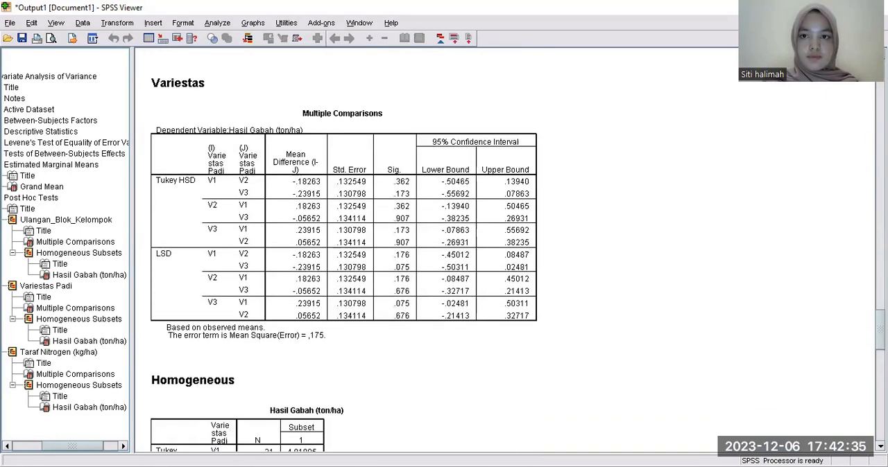